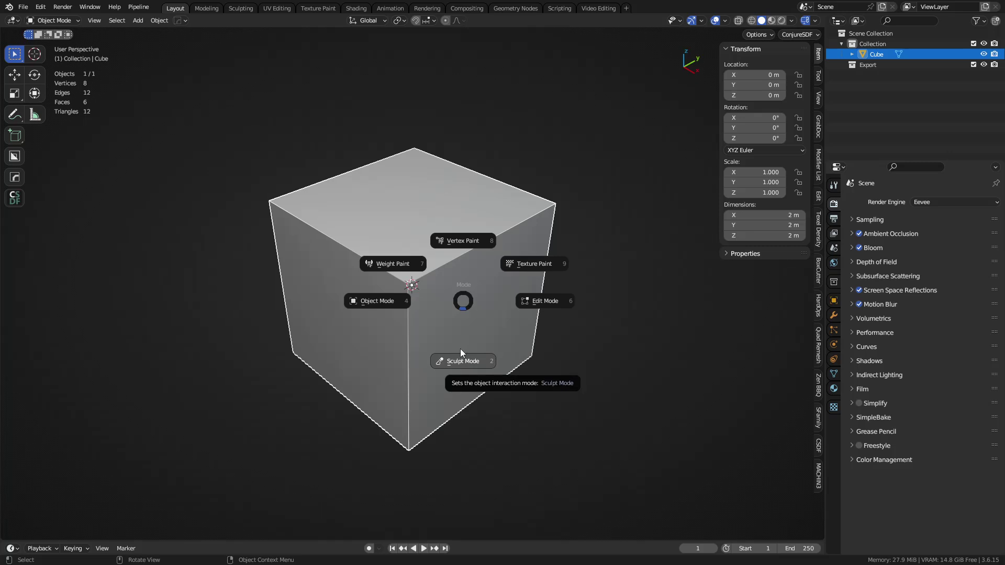
Switch the cube to Sculpt Mode, set its voxel size to 0.0375 m and remesh it
{"action": "left_click", "coordinate": [460, 348]}
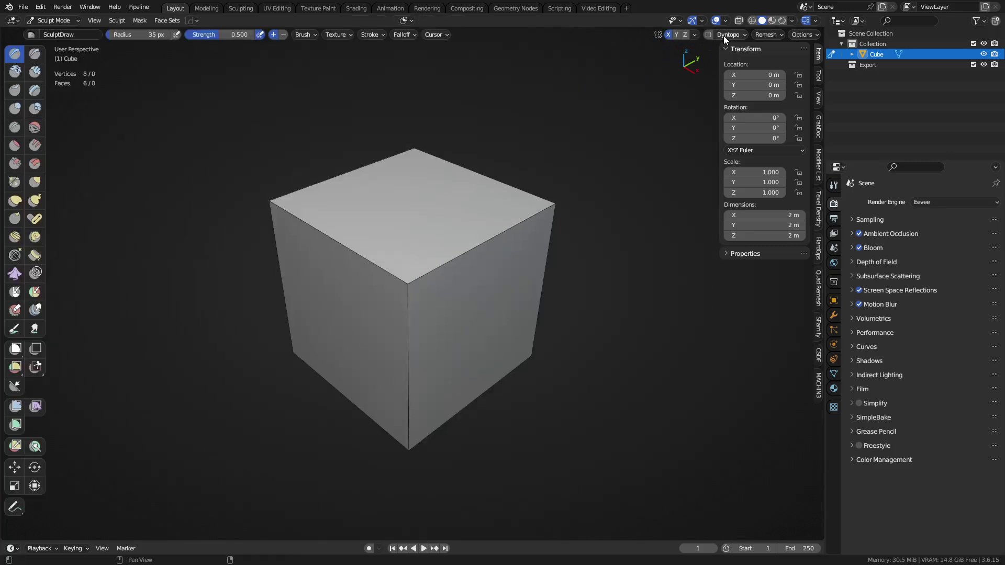
{"action": "middle_click_drag", "start_coordinate": [313, 201], "coordinate": [395, 179]}
{"action": "key", "text": "shift+r"}
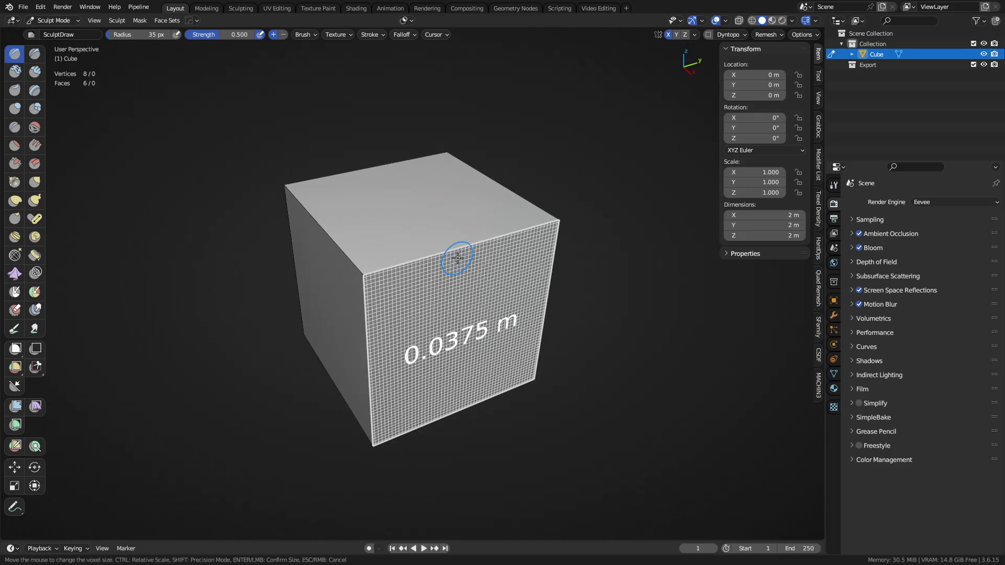
{"action": "left_click", "coordinate": [458, 255]}
{"action": "key", "text": "ctrl+r"}
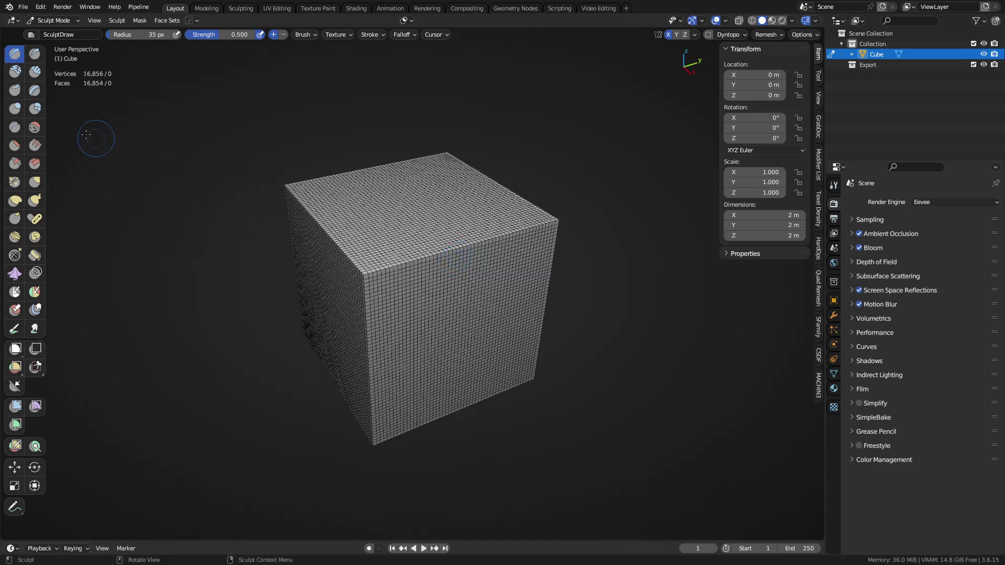
Enlarge the Grab brush and pull both ends of the cube outward to stretch it to about 4.4 m along Y
{"action": "key", "text": "g"}
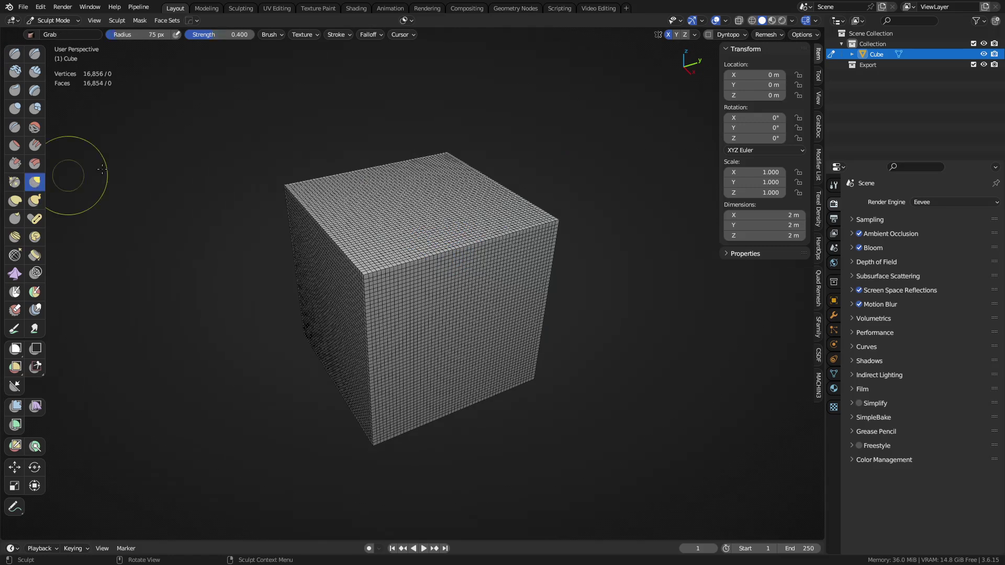
{"action": "left_click", "coordinate": [368, 34]}
{"action": "mouse_move", "coordinate": [475, 307]}
{"action": "middle_mouse_down", "text": "alt"}
{"action": "mouse_move", "coordinate": [424, 225]}
{"action": "mouse_move", "coordinate": [415, 319]}
{"action": "mouse_move", "coordinate": [457, 312]}
{"action": "middle_mouse_up", "text": "alt"}
{"action": "key", "text": "f"}
{"action": "left_click", "coordinate": [487, 283]}
{"action": "left_click_drag", "start_coordinate": [429, 273], "coordinate": [335, 270]}
{"action": "left_click_drag", "start_coordinate": [397, 262], "coordinate": [316, 256]}
{"action": "left_click_drag", "start_coordinate": [381, 247], "coordinate": [330, 248]}
{"action": "left_click_drag", "start_coordinate": [465, 250], "coordinate": [523, 243]}
{"action": "left_click_drag", "start_coordinate": [474, 277], "coordinate": [514, 287]}
Smooth the entire stretched mesh with the Mesh Filter tool until its corners are rounded
{"action": "left_click", "coordinate": [15, 406]}
{"action": "left_click", "coordinate": [92, 33]}
{"action": "left_click", "coordinate": [91, 49]}
{"action": "middle_click_drag", "start_coordinate": [416, 216], "coordinate": [350, 289]}
{"action": "left_click_drag", "start_coordinate": [350, 289], "coordinate": [773, 204]}
{"action": "left_click_drag", "start_coordinate": [328, 304], "coordinate": [696, 213]}
Swell the body's surface into rounded bulges with a resized Inflate brush, and remesh it
{"action": "left_click", "coordinate": [34, 72]}
{"action": "scroll", "coordinate": [444, 283], "scroll_direction": "up", "scroll_amount": 2}
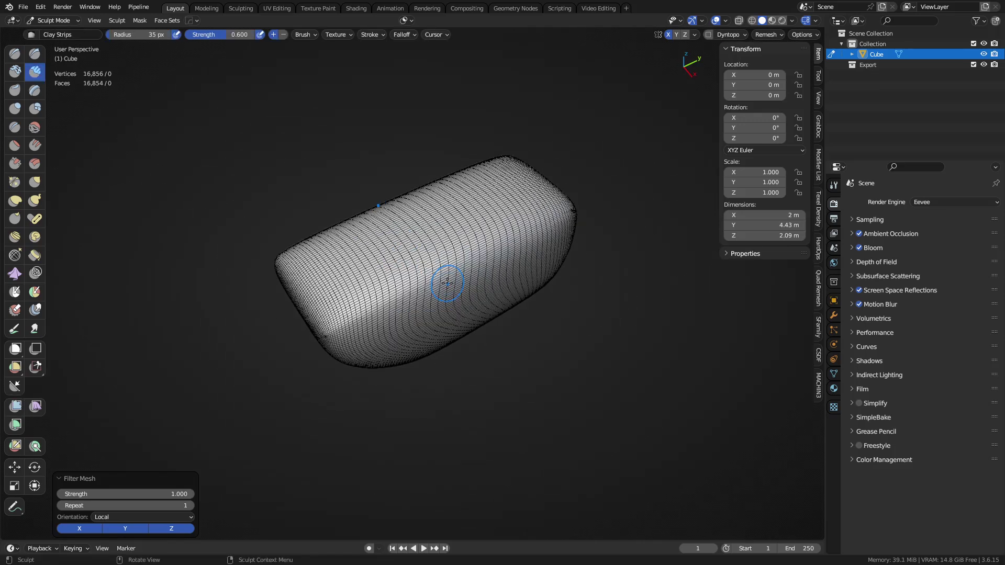
{"action": "left_click", "coordinate": [15, 109]}
{"action": "key", "text": "f"}
{"action": "left_click", "coordinate": [439, 287]}
{"action": "mouse_move", "coordinate": [412, 292]}
{"action": "left_mouse_down"}
{"action": "mouse_move", "coordinate": [343, 280]}
{"action": "mouse_move", "coordinate": [567, 237]}
{"action": "mouse_move", "coordinate": [473, 266]}
{"action": "mouse_move", "coordinate": [521, 259]}
{"action": "mouse_move", "coordinate": [438, 202]}
{"action": "mouse_move", "coordinate": [513, 251]}
{"action": "mouse_move", "coordinate": [394, 323]}
{"action": "left_mouse_up"}
{"action": "key", "text": "ctrl+r"}
Flatten broad planes on the front end and underside of the body with the Scrape brush at 165 px radius
{"action": "key", "text": "f"}
{"action": "left_click", "coordinate": [467, 294]}
{"action": "left_click_drag", "start_coordinate": [409, 273], "coordinate": [377, 287]}
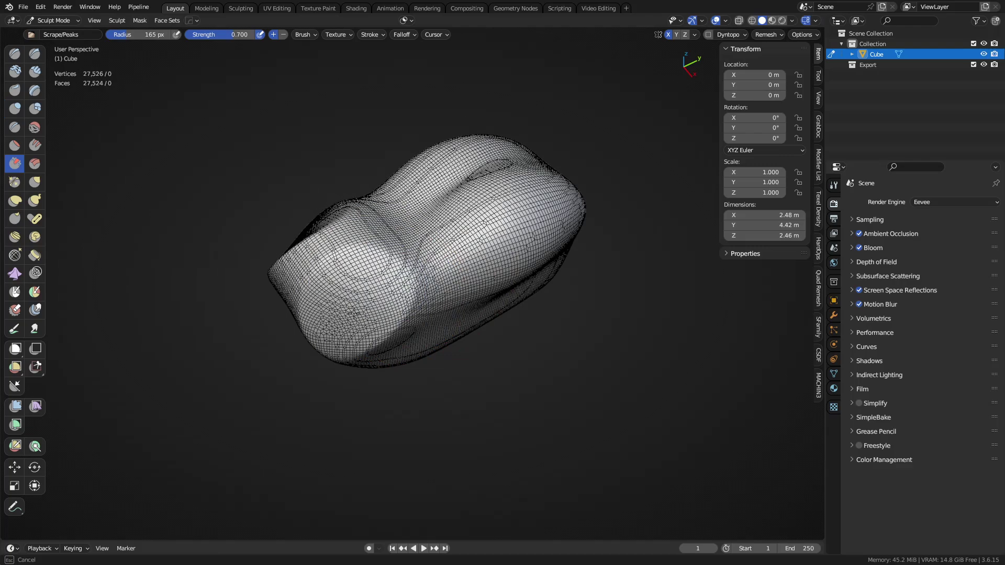
{"action": "left_click_drag", "start_coordinate": [339, 320], "coordinate": [351, 309]}
{"action": "mouse_move", "coordinate": [410, 384]}
{"action": "middle_mouse_down"}
{"action": "mouse_move", "coordinate": [366, 342]}
{"action": "mouse_move", "coordinate": [369, 316]}
{"action": "mouse_move", "coordinate": [410, 274]}
{"action": "middle_mouse_up"}
{"action": "mouse_move", "coordinate": [410, 274]}
{"action": "left_mouse_down"}
{"action": "mouse_move", "coordinate": [456, 289]}
{"action": "mouse_move", "coordinate": [392, 242]}
{"action": "mouse_move", "coordinate": [419, 284]}
{"action": "left_mouse_up"}
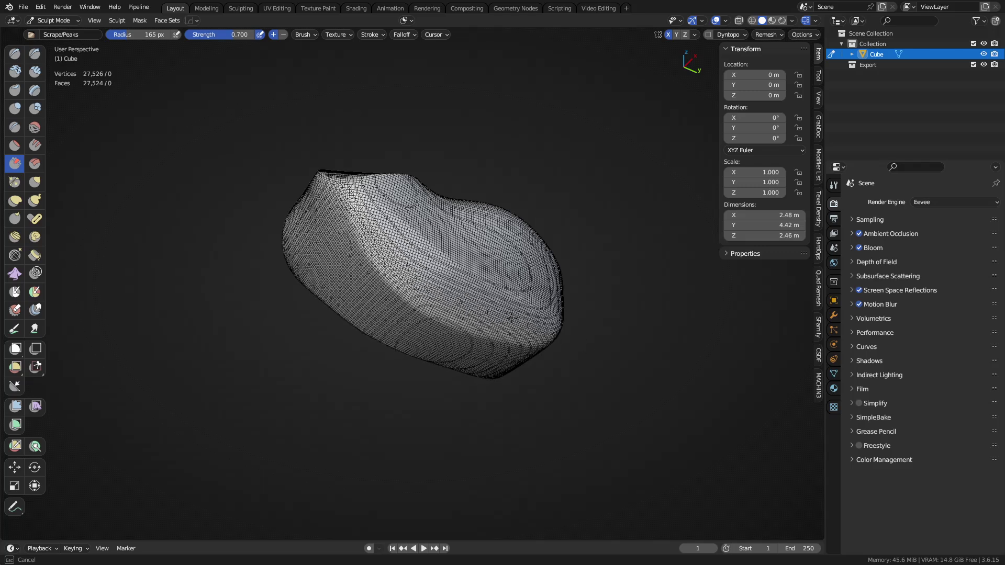
Scrape flat planes into the rear end and side of the body with the same 165 px brush
{"action": "middle_click_drag", "start_coordinate": [560, 269], "coordinate": [495, 216]}
{"action": "left_click_drag", "start_coordinate": [494, 216], "coordinate": [461, 310]}
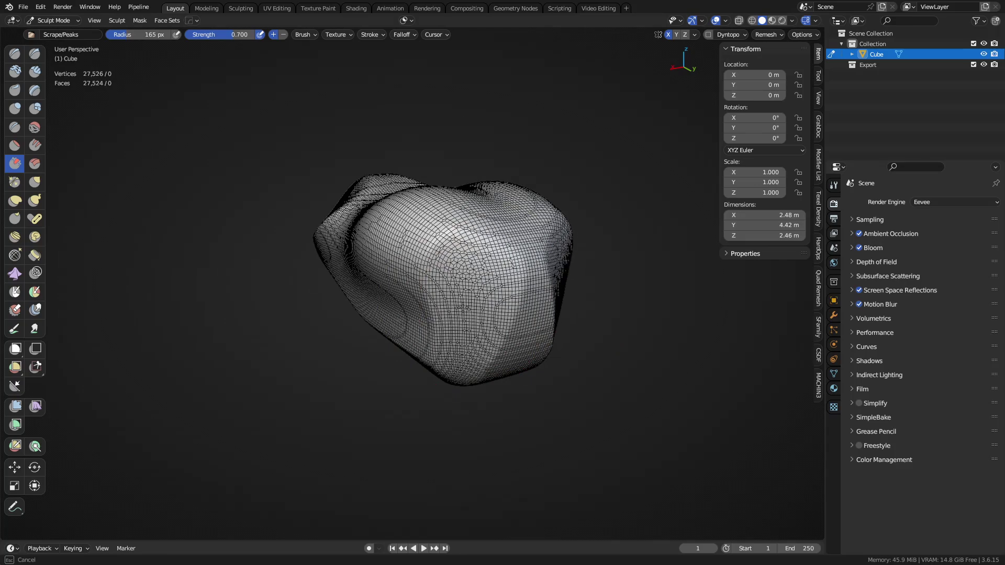
{"action": "mouse_move", "coordinate": [507, 265]}
{"action": "middle_mouse_down"}
{"action": "mouse_move", "coordinate": [459, 359]}
{"action": "mouse_move", "coordinate": [462, 343]}
{"action": "mouse_move", "coordinate": [538, 343]}
{"action": "mouse_move", "coordinate": [466, 364]}
{"action": "mouse_move", "coordinate": [460, 314]}
{"action": "mouse_move", "coordinate": [428, 303]}
{"action": "mouse_move", "coordinate": [478, 283]}
{"action": "mouse_move", "coordinate": [455, 238]}
{"action": "middle_mouse_up"}
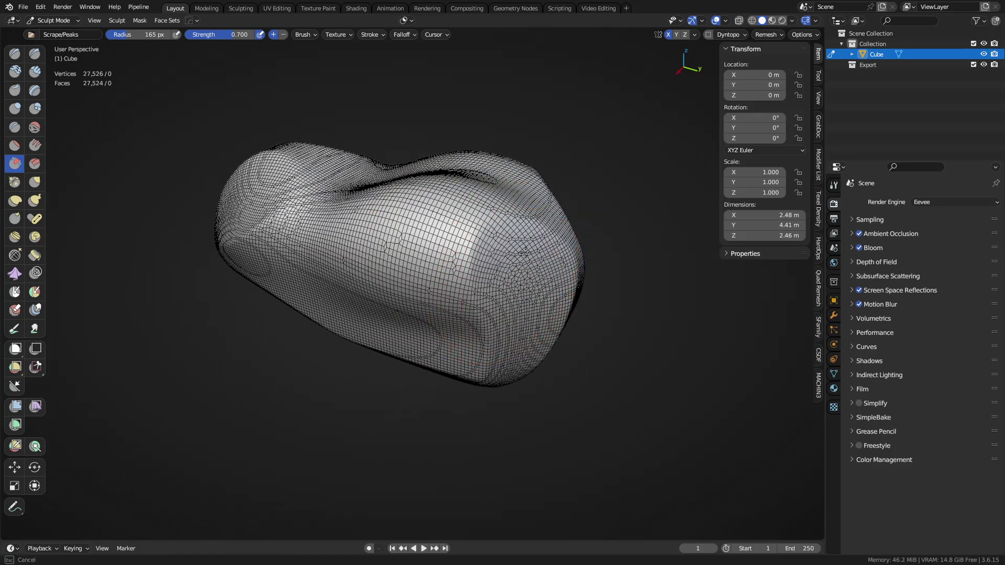
{"action": "mouse_move", "coordinate": [489, 297]}
{"action": "middle_mouse_down"}
{"action": "mouse_move", "coordinate": [507, 328]}
{"action": "mouse_move", "coordinate": [452, 250]}
{"action": "mouse_move", "coordinate": [335, 256]}
{"action": "mouse_move", "coordinate": [475, 242]}
{"action": "mouse_move", "coordinate": [482, 253]}
{"action": "mouse_move", "coordinate": [469, 276]}
{"action": "middle_mouse_up"}
{"action": "left_click_drag", "start_coordinate": [469, 277], "coordinate": [422, 254]}
Remesh the body at 0.0375 m voxel size with Fix Poles enabled
{"action": "mouse_move", "coordinate": [419, 264]}
{"action": "middle_mouse_down"}
{"action": "mouse_move", "coordinate": [576, 341]}
{"action": "mouse_move", "coordinate": [497, 278]}
{"action": "middle_mouse_up"}
{"action": "middle_click_drag", "start_coordinate": [479, 278], "coordinate": [430, 306]}
{"action": "mouse_move", "coordinate": [453, 251]}
{"action": "middle_mouse_down"}
{"action": "mouse_move", "coordinate": [460, 220]}
{"action": "mouse_move", "coordinate": [471, 287]}
{"action": "mouse_move", "coordinate": [707, 70]}
{"action": "middle_mouse_up"}
{"action": "left_click", "coordinate": [765, 34]}
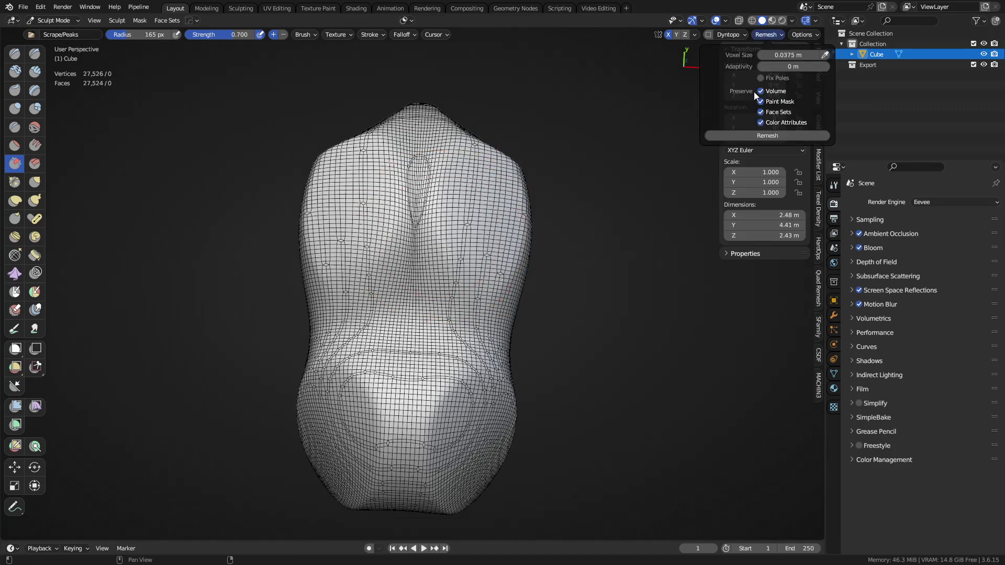
{"action": "left_click", "coordinate": [755, 133]}
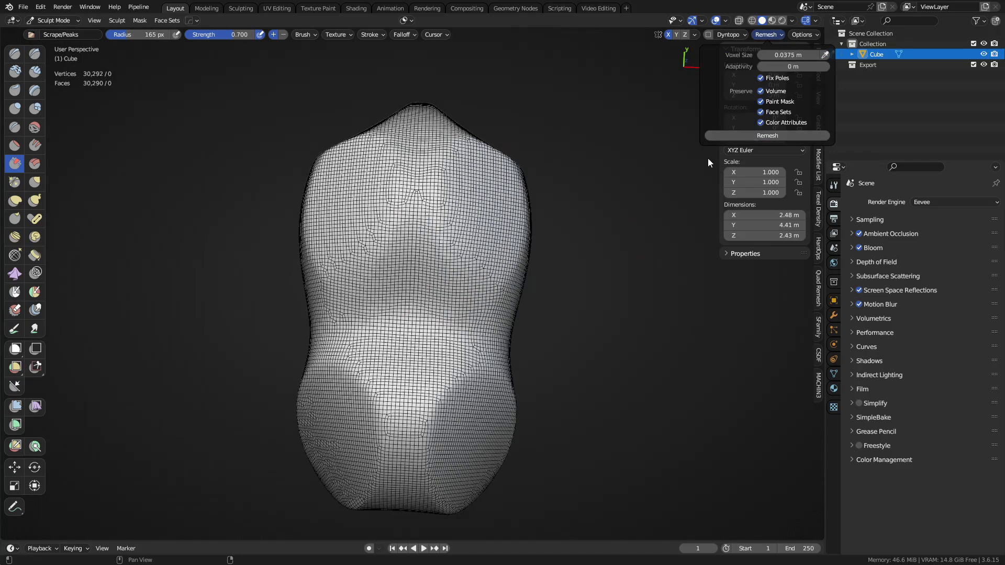
{"action": "mouse_move", "coordinate": [702, 158]}
{"action": "middle_mouse_down"}
{"action": "mouse_move", "coordinate": [471, 199]}
{"action": "mouse_move", "coordinate": [442, 218]}
{"action": "mouse_move", "coordinate": [520, 240]}
{"action": "mouse_move", "coordinate": [491, 251]}
{"action": "middle_mouse_up"}
Return to Object Mode, add a cube and move it over the body's upper rear at about Y 0.88 m, Z 1.24 m
{"action": "key", "text": "ctrl+Tab"}
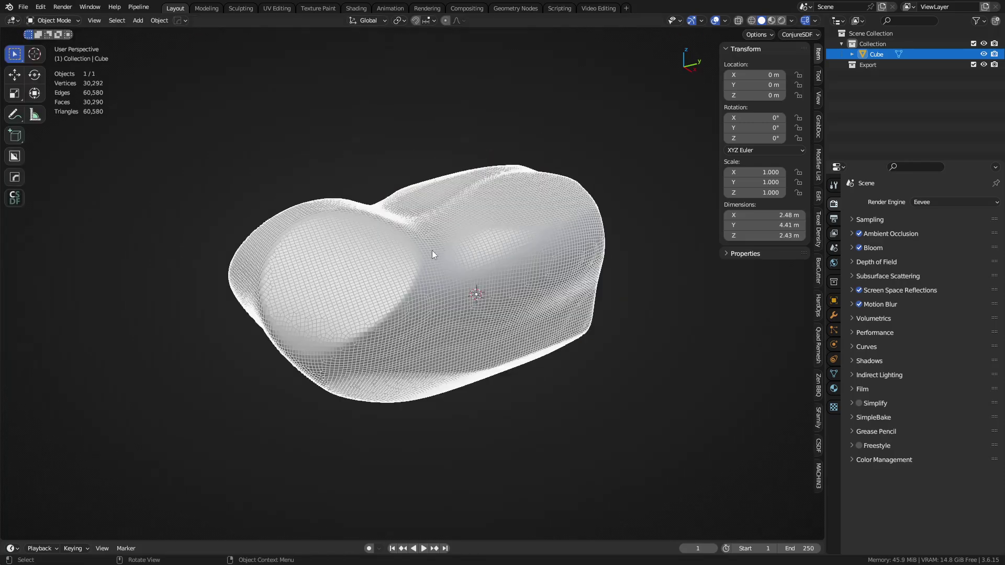
{"action": "left_click", "coordinate": [394, 169]}
{"action": "middle_click_drag", "start_coordinate": [387, 223], "coordinate": [465, 257]}
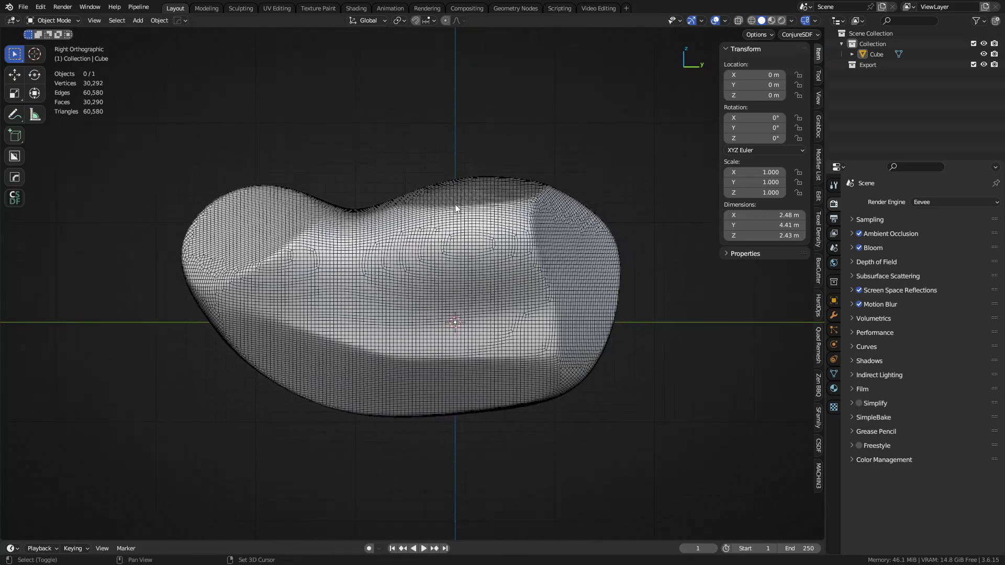
{"action": "key", "text": "shift+a"}
{"action": "mouse_move", "coordinate": [438, 219]}
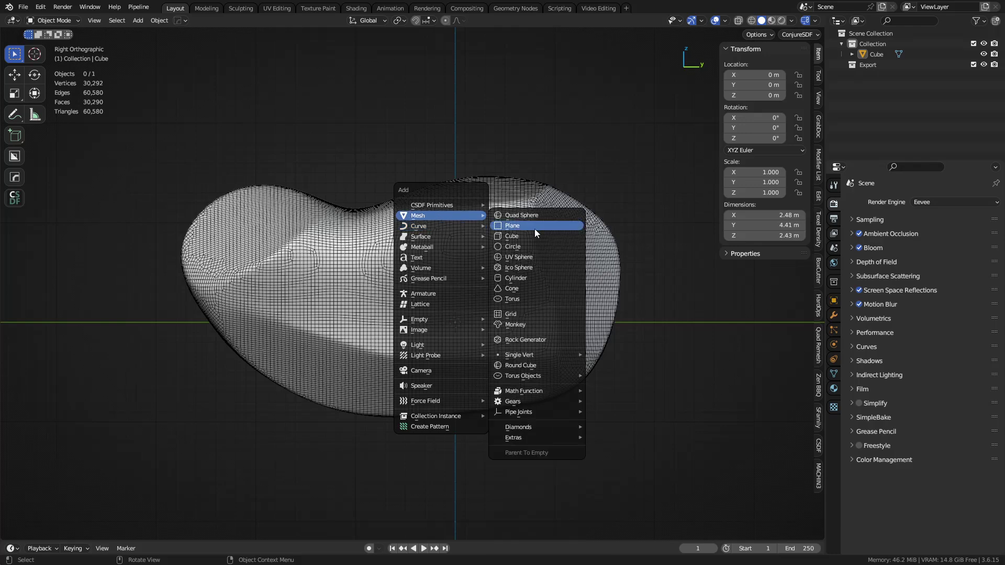
{"action": "left_click", "coordinate": [534, 235]}
{"action": "key", "text": "g"}
{"action": "left_click", "coordinate": [422, 261]}
{"action": "middle_click_drag", "start_coordinate": [422, 260], "coordinate": [515, 314]}
Widen the new box to about 3.91 m along X and extend its front face along Y to a 2.8 m depth
{"action": "key", "text": "Tab"}
{"action": "key", "text": "s"}
{"action": "key", "text": "x"}
{"action": "left_click", "coordinate": [680, 366]}
{"action": "key", "text": "2"}
{"action": "left_click", "coordinate": [619, 338]}
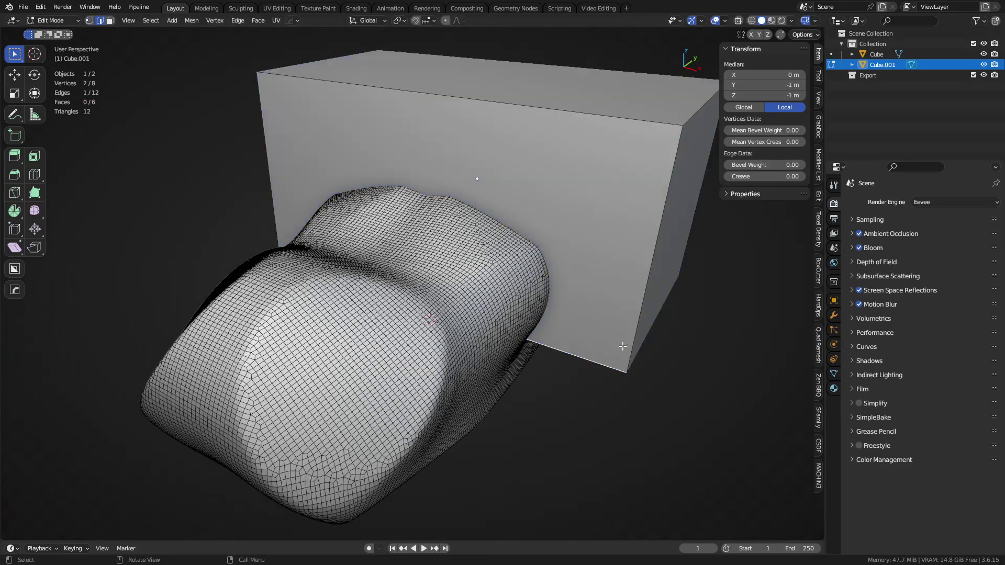
{"action": "key", "text": "3"}
{"action": "left_click", "coordinate": [568, 247]}
{"action": "middle_click_drag", "start_coordinate": [568, 247], "coordinate": [444, 224]}
{"action": "key", "text": "g"}
{"action": "key", "text": "y"}
{"action": "left_click", "coordinate": [359, 230]}
Bevel the box's lower front edge into a wide arc, redoing the bevel with more segments for a smoother curve
{"action": "key", "text": "KP_3"}
{"action": "key", "text": "alt+z"}
{"action": "left_click_drag", "start_coordinate": [312, 334], "coordinate": [438, 245]}
{"action": "key", "text": "ctrl+b"}
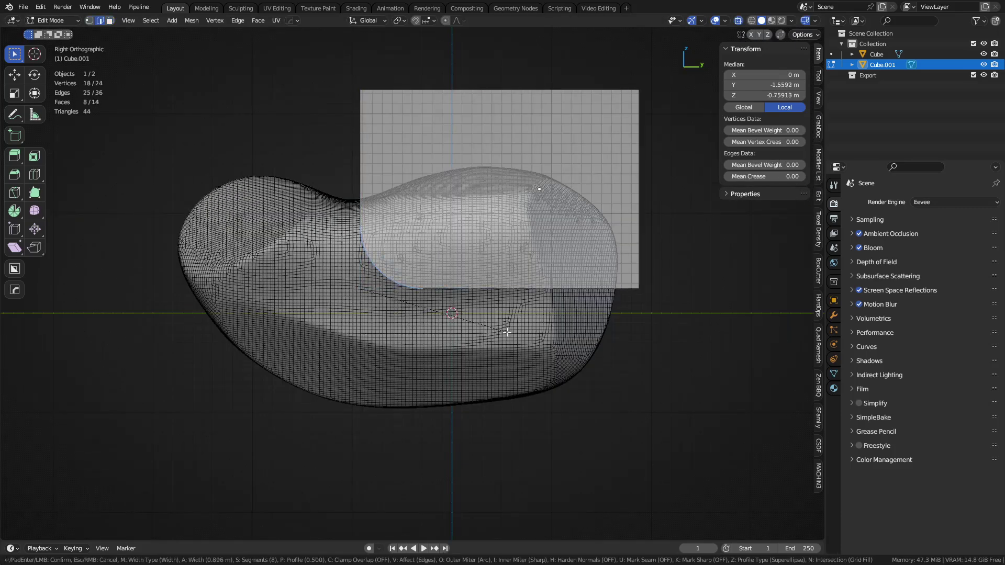
{"action": "left_click", "coordinate": [507, 331]}
{"action": "key", "text": "Tab"}
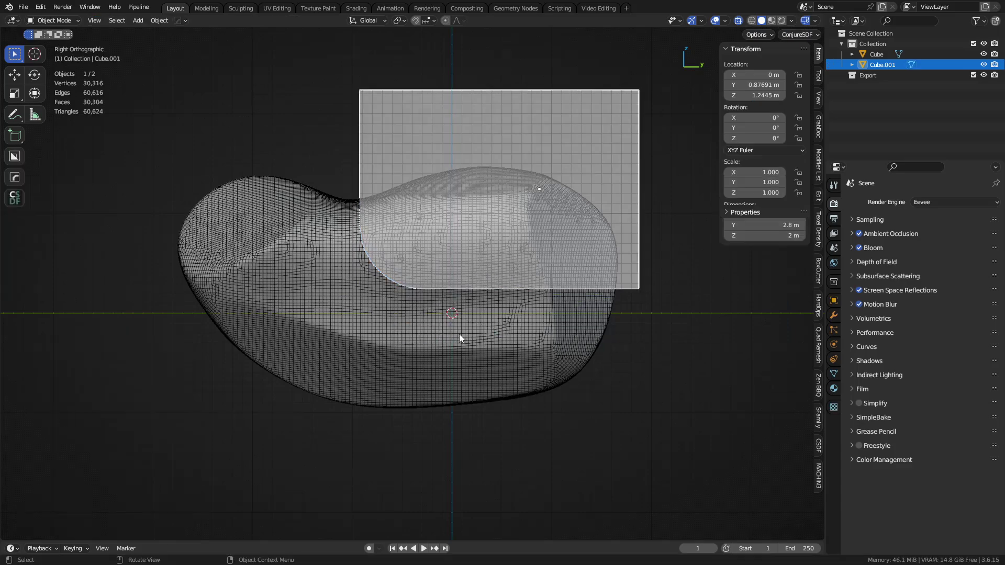
{"action": "middle_click_drag", "start_coordinate": [460, 336], "coordinate": [533, 215]}
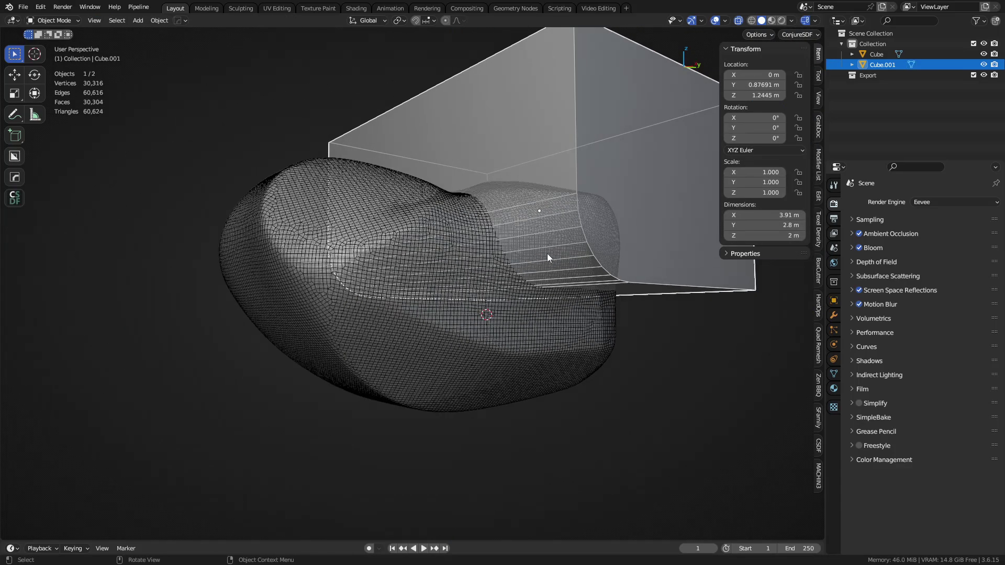
{"action": "middle_click_drag", "start_coordinate": [548, 257], "coordinate": [504, 265], "text": "shift"}
{"action": "key", "text": "ctrl+z"}
{"action": "key", "text": "ctrl+z"}
{"action": "key", "text": "ctrl+b"}
{"action": "scroll", "coordinate": [559, 366], "scroll_direction": "up", "scroll_amount": 8}
{"action": "left_click", "coordinate": [579, 375]}
{"action": "key", "text": "ctrl+Tab"}
{"action": "left_click", "coordinate": [418, 289]}
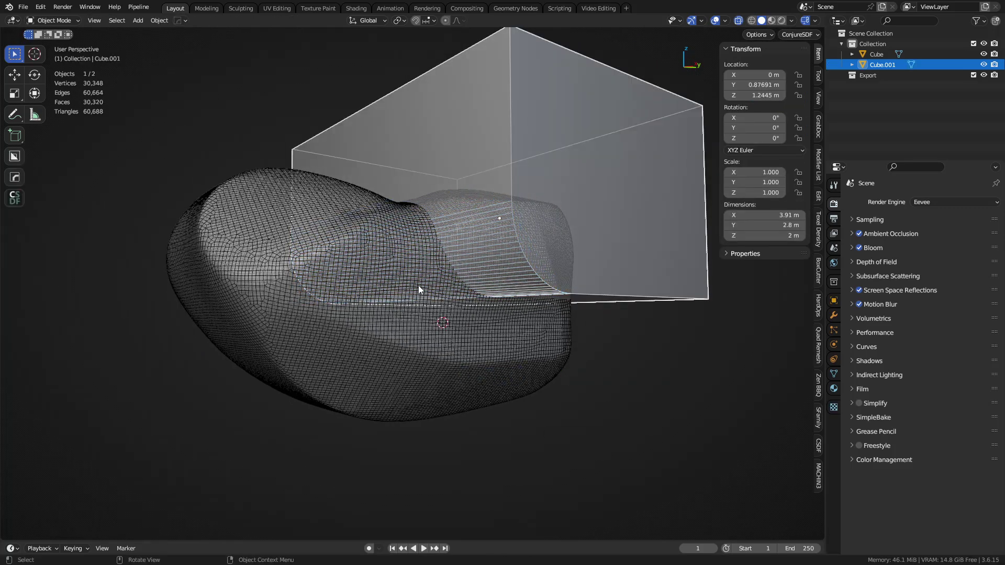
Add a cylinder with 64 vertices and rotate it 90° in the front view so it lies along X
{"action": "key", "text": "shift+a"}
{"action": "left_click", "coordinate": [478, 339]}
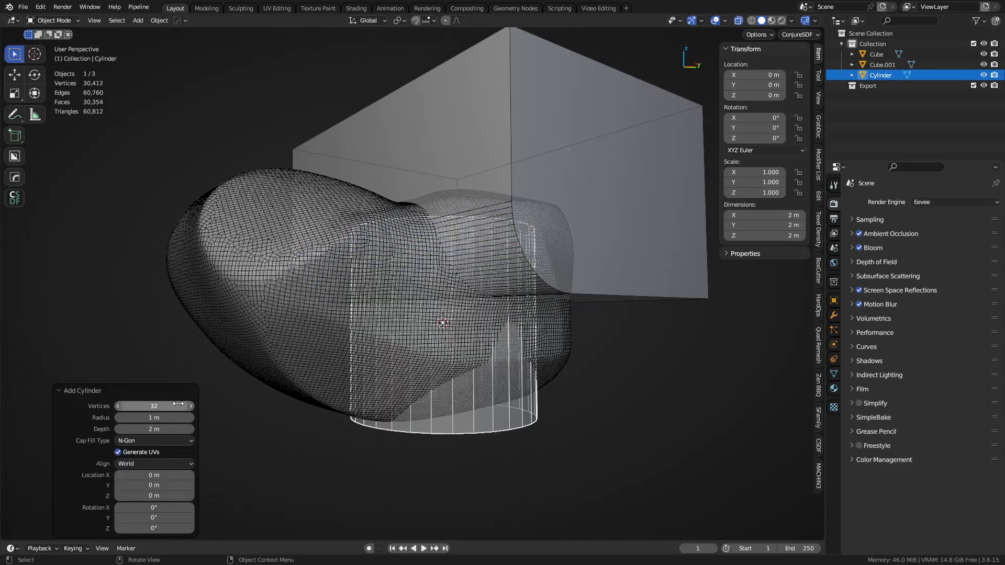
{"action": "type", "text": "64"}
{"action": "key", "text": "Return"}
{"action": "key", "text": "KP_1"}
{"action": "type", "text": "r"}
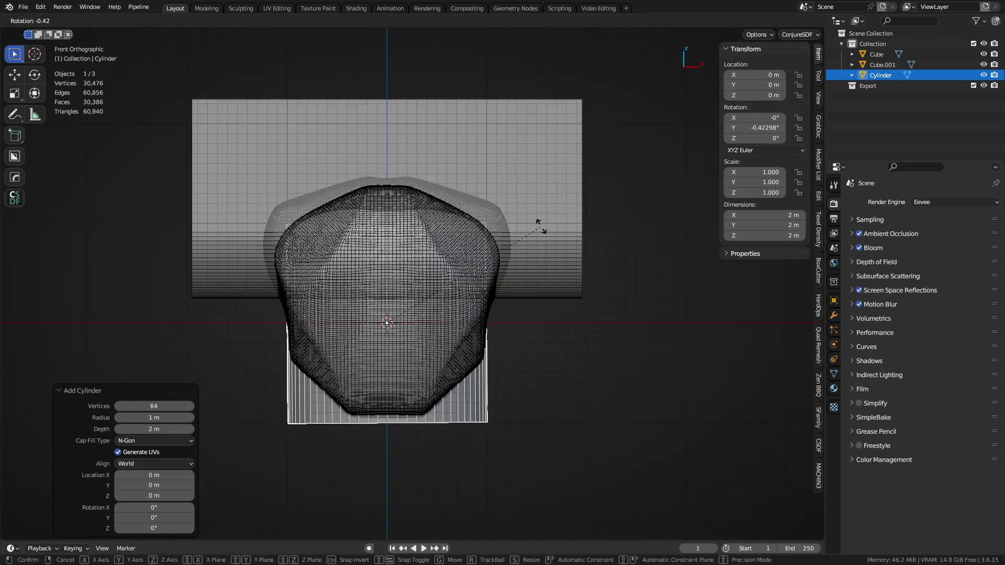
{"action": "type", "text": "90"}
{"action": "key", "text": "Return"}
Shrink the cylinder to about 0.85 m in diameter and place it in the body's front bulge at about Y -2.03 m, Z 0.84 m
{"action": "key", "text": "g"}
{"action": "left_click", "coordinate": [497, 337]}
{"action": "mouse_move", "coordinate": [498, 337]}
{"action": "middle_mouse_down"}
{"action": "mouse_move", "coordinate": [482, 322]}
{"action": "mouse_move", "coordinate": [332, 344]}
{"action": "mouse_move", "coordinate": [410, 314]}
{"action": "mouse_move", "coordinate": [483, 325]}
{"action": "middle_mouse_up"}
{"action": "key", "text": "g"}
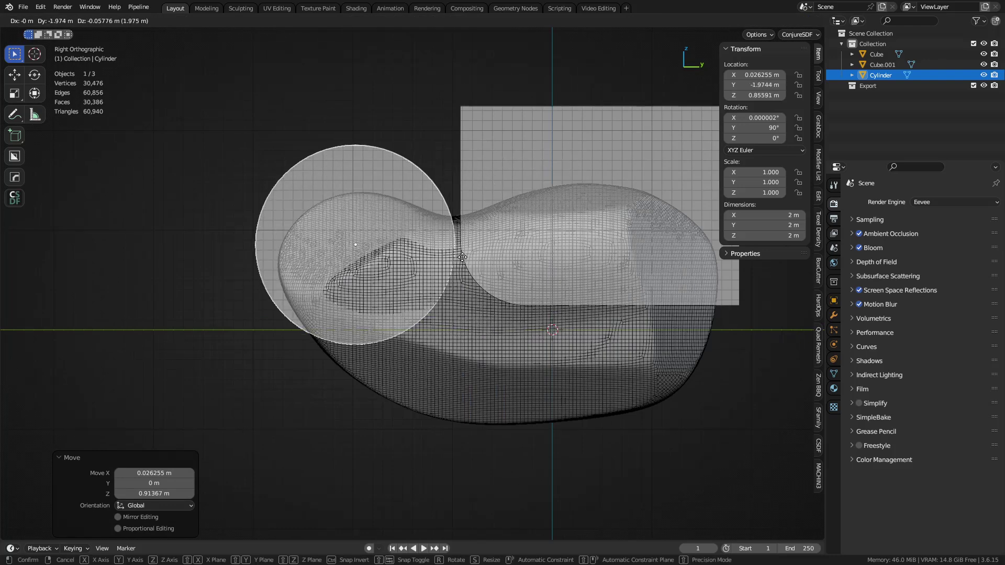
{"action": "left_click", "coordinate": [456, 257]}
{"action": "key", "text": "s"}
{"action": "left_click", "coordinate": [425, 302]}
{"action": "key", "text": "g"}
{"action": "left_click", "coordinate": [427, 308]}
{"action": "key", "text": "s"}
{"action": "left_click", "coordinate": [445, 319]}
{"action": "key", "text": "g"}
{"action": "left_click", "coordinate": [445, 321]}
Lengthen the cylinder along X to about 2.77 m so it passes through both sides of the body
{"action": "middle_click_drag", "start_coordinate": [428, 317], "coordinate": [460, 340]}
{"action": "key", "text": "s"}
{"action": "key", "text": "x"}
{"action": "left_click", "coordinate": [4, 436]}
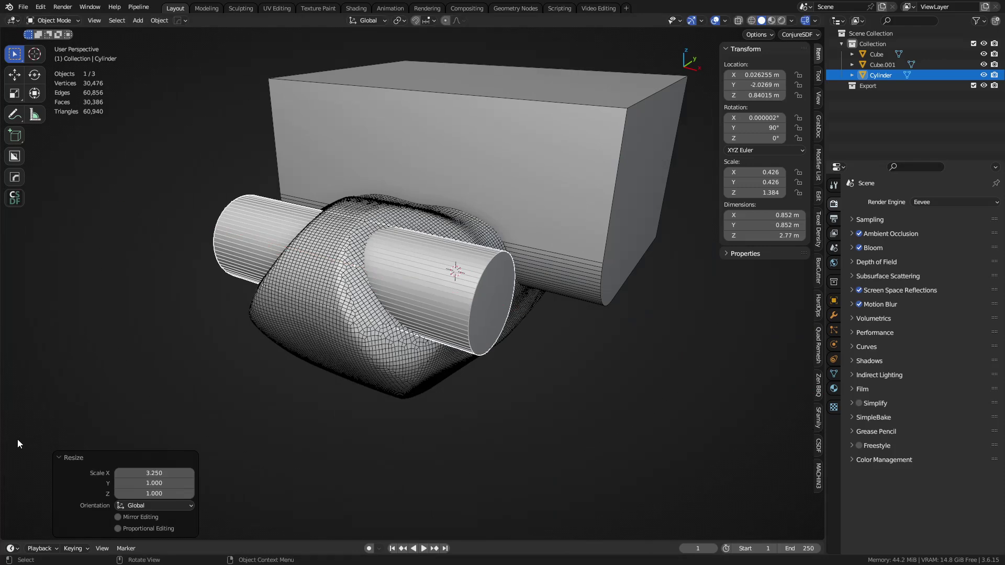
{"action": "key", "text": "ctrl+Tab"}
{"action": "left_click", "coordinate": [455, 374]}
{"action": "left_click", "coordinate": [508, 382]}
Add another cube and move it under the body's front end at about Y -2.48 m, Z -1.22 m in the side view
{"action": "middle_click_drag", "start_coordinate": [507, 382], "coordinate": [458, 368]}
{"action": "mouse_move", "coordinate": [412, 344]}
{"action": "middle_mouse_down"}
{"action": "mouse_move", "coordinate": [507, 308]}
{"action": "mouse_move", "coordinate": [366, 281]}
{"action": "mouse_move", "coordinate": [404, 336]}
{"action": "middle_mouse_up"}
{"action": "key", "text": "shift+a"}
{"action": "mouse_move", "coordinate": [413, 312]}
{"action": "left_click", "coordinate": [472, 96]}
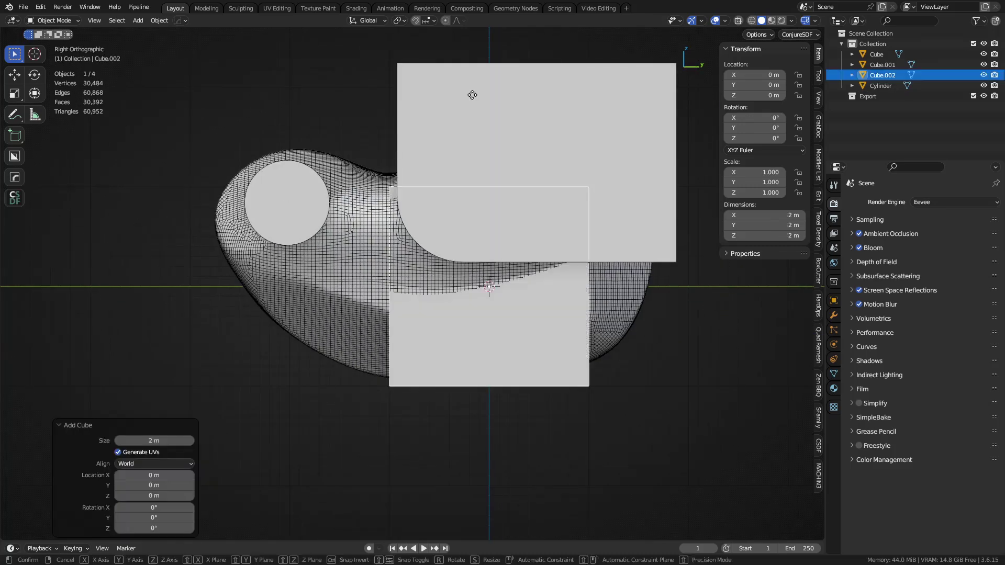
{"action": "key", "text": "g"}
{"action": "left_click", "coordinate": [314, 359]}
Extend the lower box's rear face along Y so the box is about 4.09 m long
{"action": "key", "text": "Tab"}
{"action": "key", "text": "alt+z"}
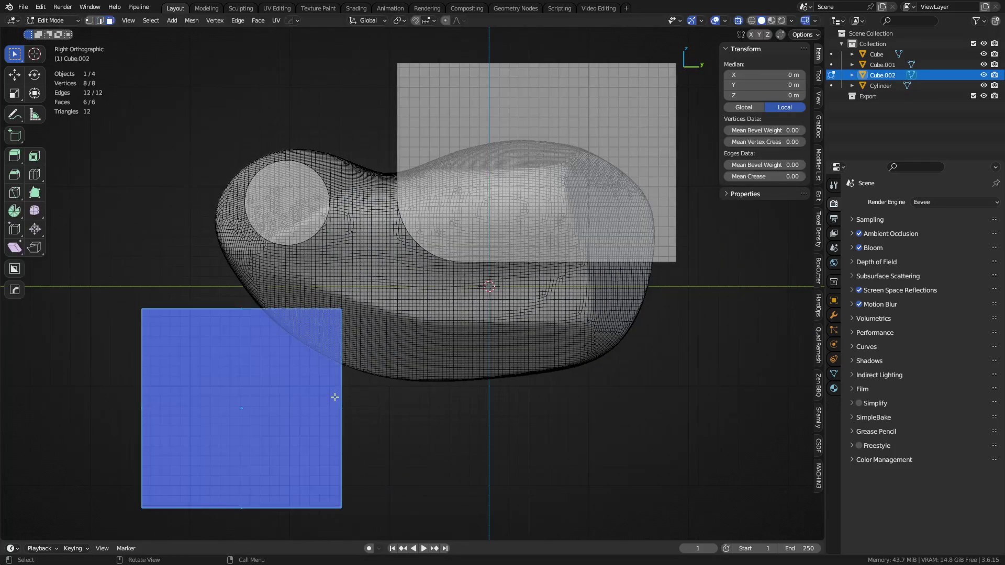
{"action": "left_click", "coordinate": [342, 408]}
{"action": "key", "text": "g"}
{"action": "key", "text": "y"}
{"action": "left_click", "coordinate": [545, 407]}
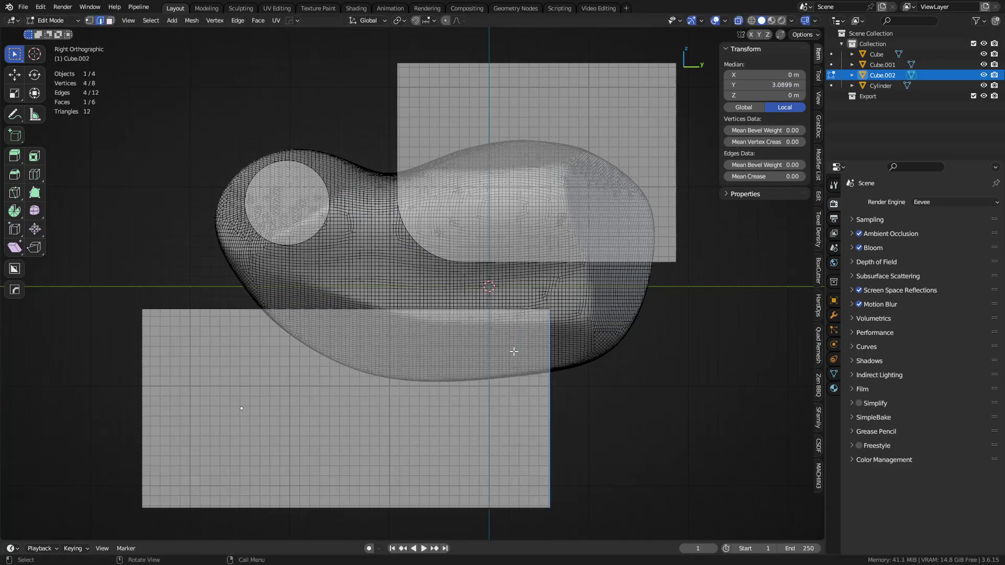
Bevel the lower box's upper rear edge about 1.06 m wide with 29 segments
{"action": "key", "text": "ctrl+b"}
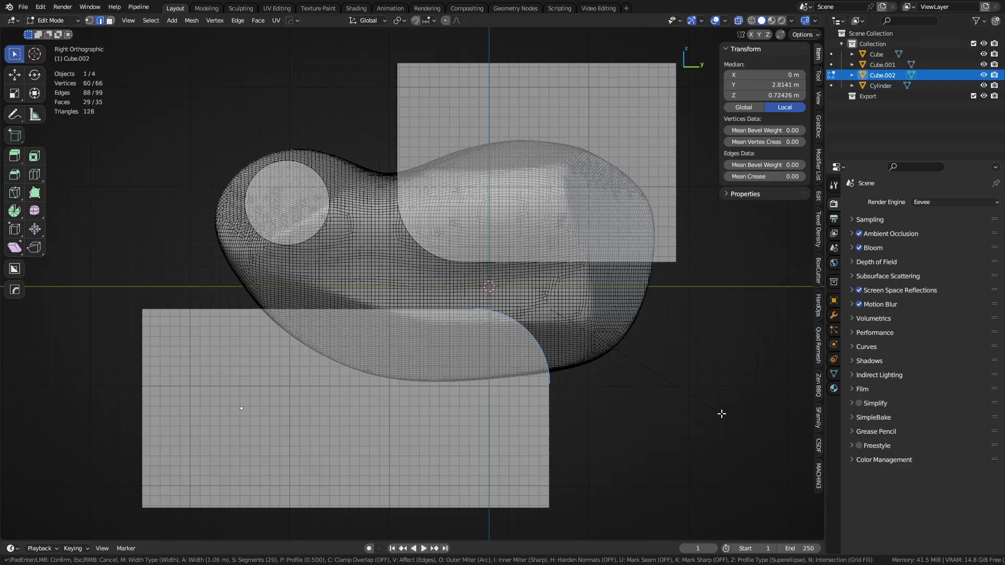
{"action": "left_click", "coordinate": [721, 413]}
{"action": "key", "text": "ctrl+Tab"}
{"action": "left_click", "coordinate": [485, 388]}
{"action": "key", "text": "alt+z"}
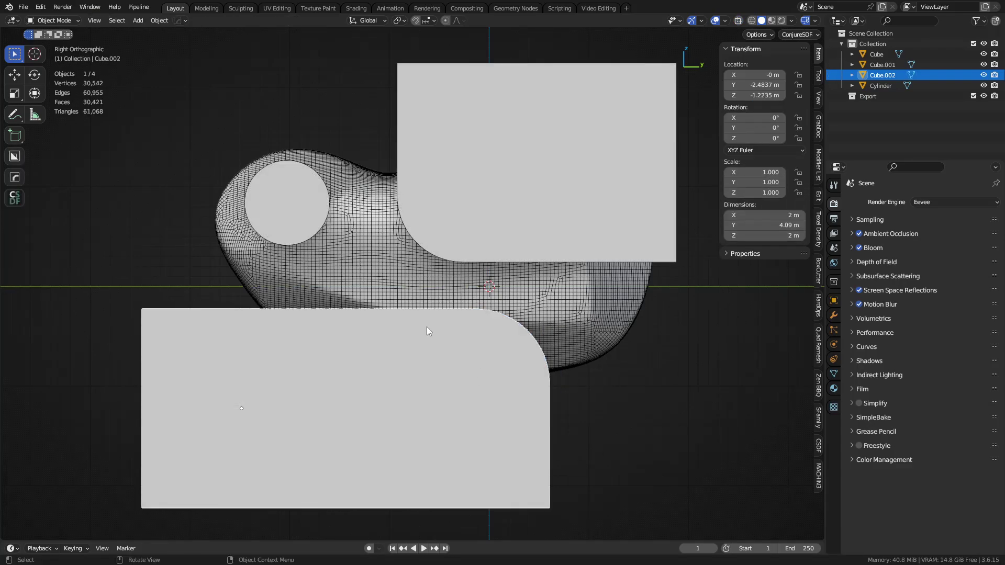
Scale the lower box's whole mesh along X so it extends past both sides of the body
{"action": "middle_click_drag", "start_coordinate": [383, 298], "coordinate": [453, 328]}
{"action": "key", "text": "ctrl+Tab"}
{"action": "left_click", "coordinate": [505, 338]}
{"action": "key", "text": "a"}
{"action": "key", "text": "s"}
{"action": "key", "text": "x"}
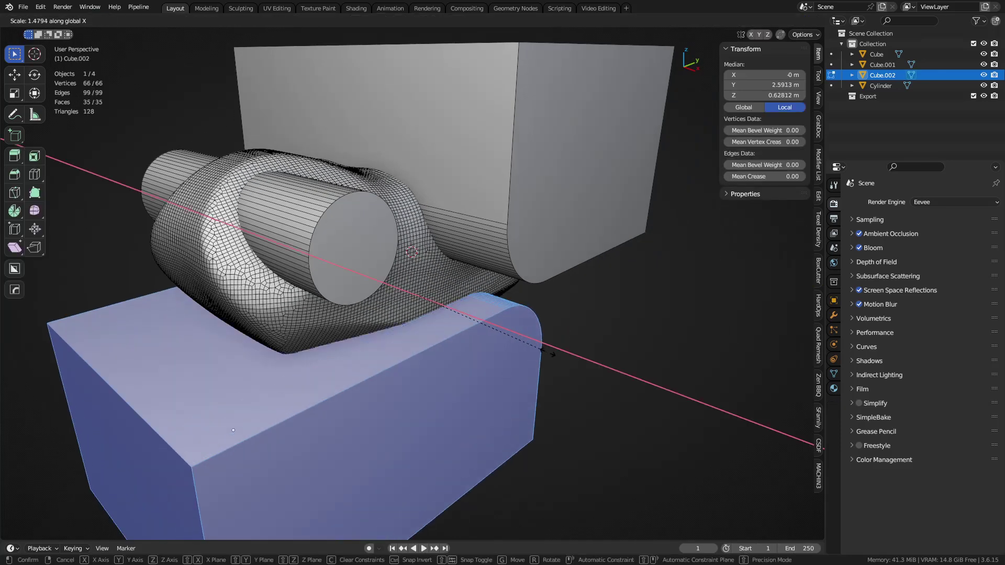
{"action": "left_click", "coordinate": [558, 338]}
{"action": "key", "text": "ctrl+Tab"}
{"action": "left_click", "coordinate": [504, 354]}
Split the body with the upper box as cutter using the Slash boolean
{"action": "left_click", "coordinate": [460, 231]}
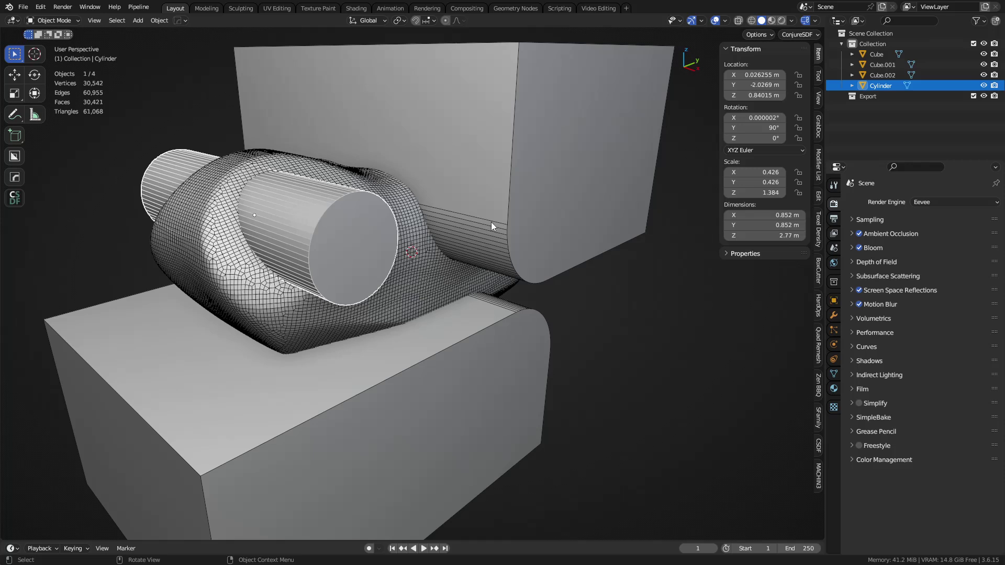
{"action": "middle_click_drag", "start_coordinate": [491, 227], "coordinate": [437, 322]}
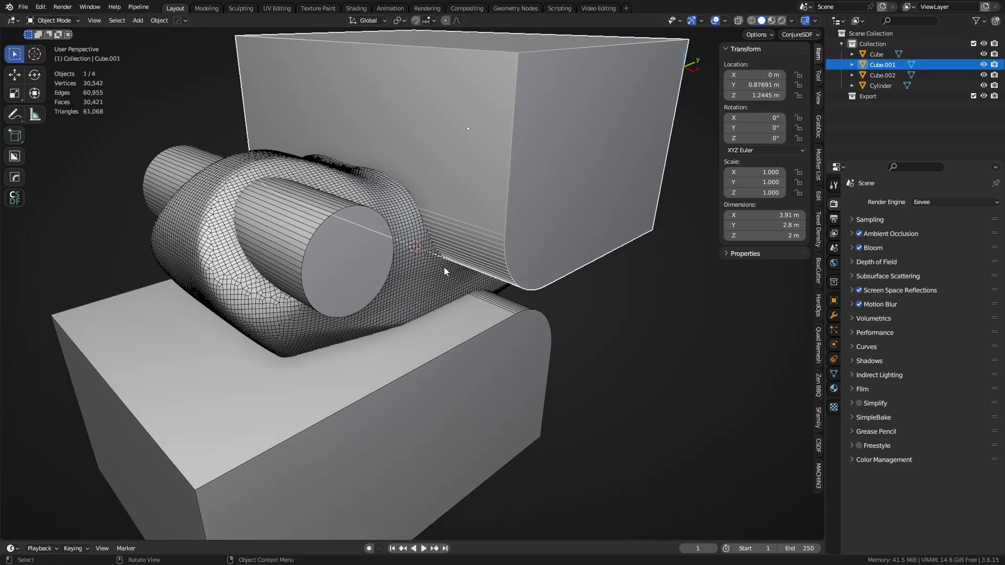
{"action": "left_click", "coordinate": [427, 276], "text": "shift"}
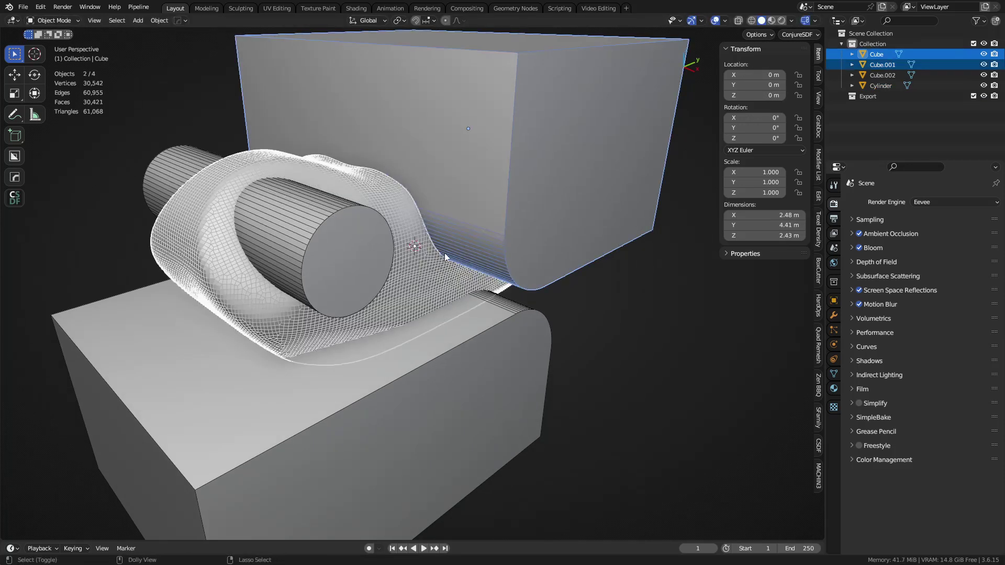
{"action": "key", "text": "q"}
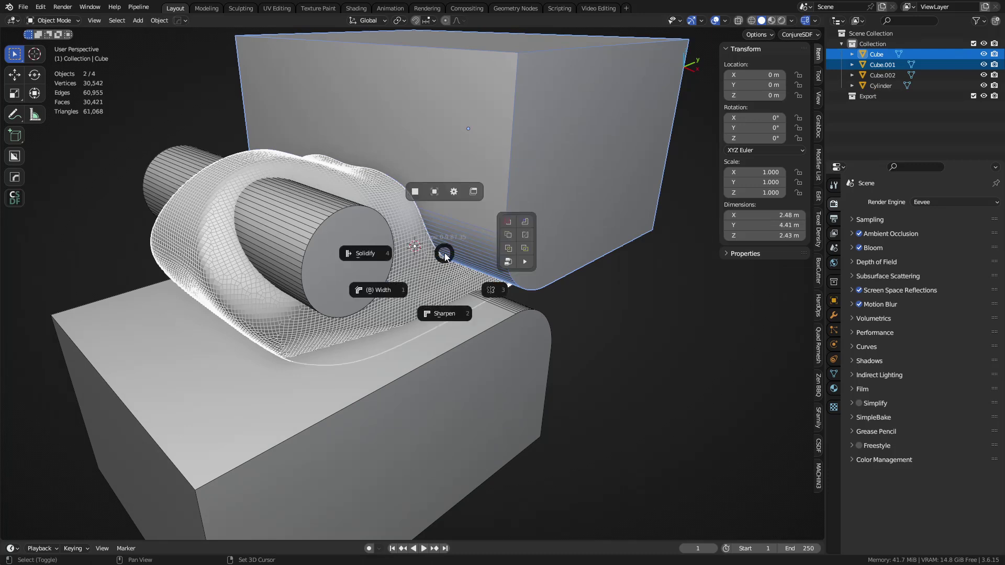
{"action": "left_click", "coordinate": [526, 251]}
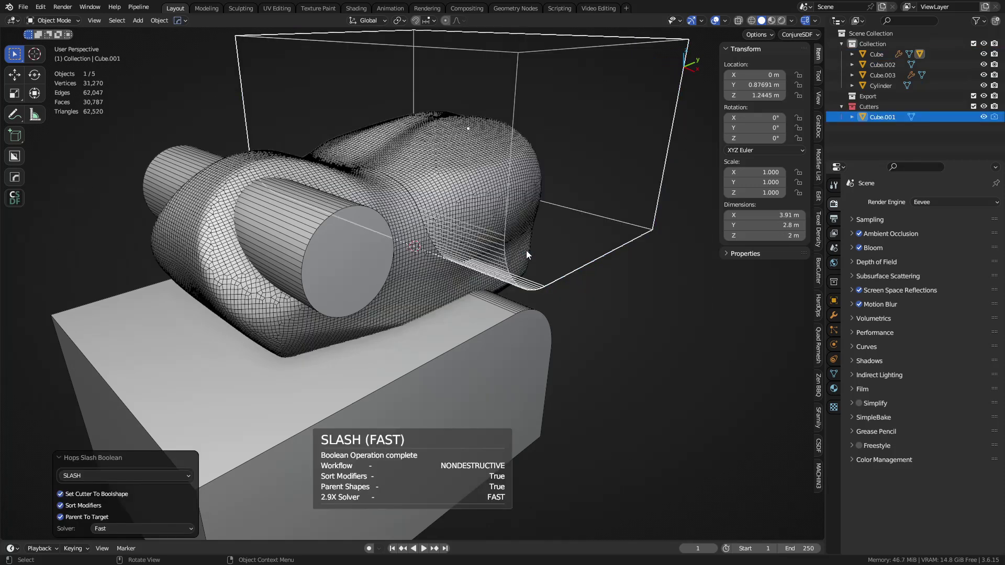
Split the body with the cylinder as cutter using the Slash boolean
{"action": "left_click", "coordinate": [397, 285]}
{"action": "left_click", "coordinate": [339, 271]}
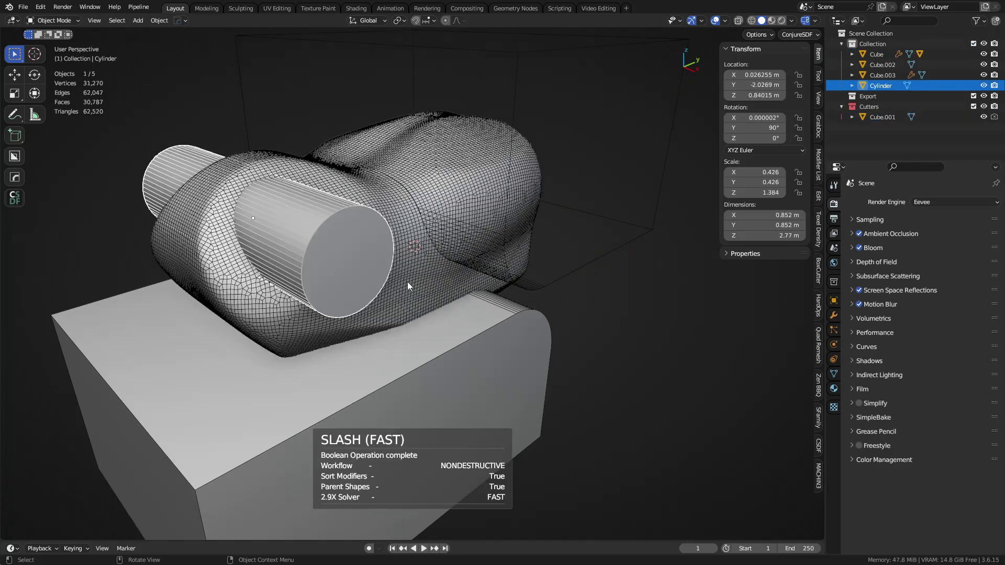
{"action": "left_click", "coordinate": [421, 284], "text": "shift"}
{"action": "key", "text": "shift+q"}
{"action": "key", "text": "q"}
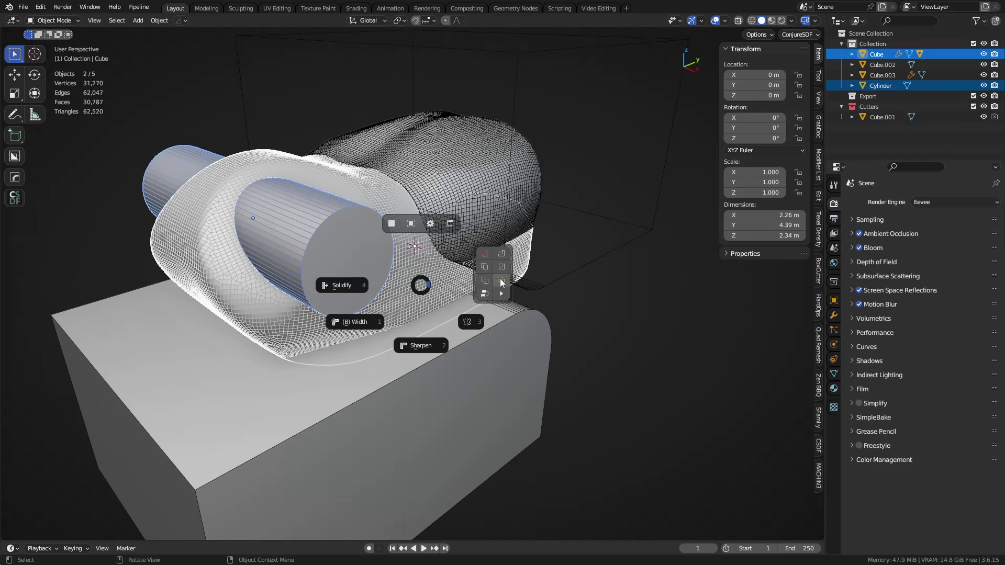
{"action": "left_click", "coordinate": [501, 280]}
Split the body with the lower box as cutter using the Slash boolean
{"action": "left_click", "coordinate": [447, 347]}
{"action": "left_click", "coordinate": [418, 280], "text": "shift"}
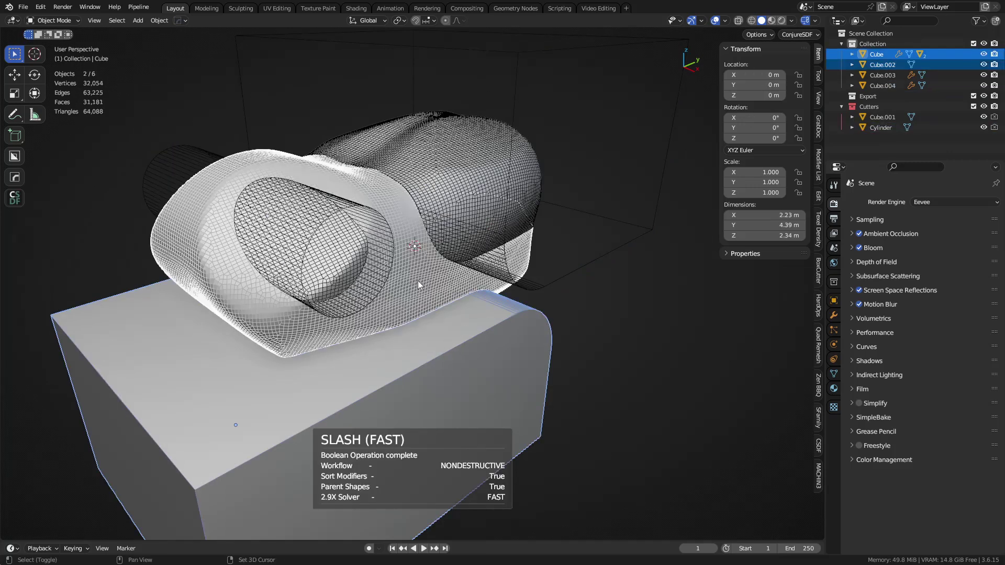
{"action": "key", "text": "q"}
{"action": "left_click", "coordinate": [498, 278]}
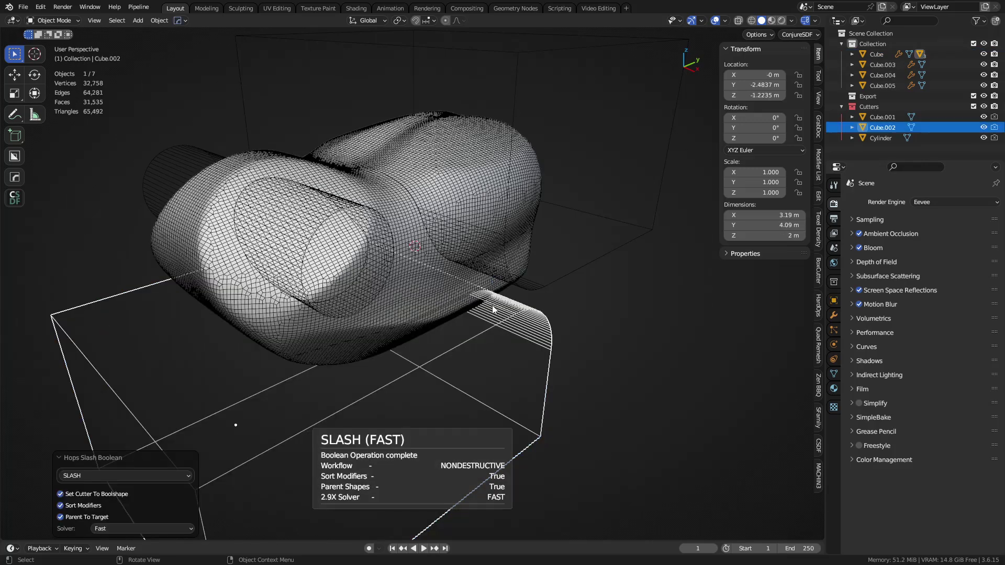
Select the lower, cylindrical, upper rear and main pieces in turn and examine how the body has been split
{"action": "middle_click_drag", "start_coordinate": [515, 326], "coordinate": [448, 302]}
{"action": "left_click", "coordinate": [463, 338]}
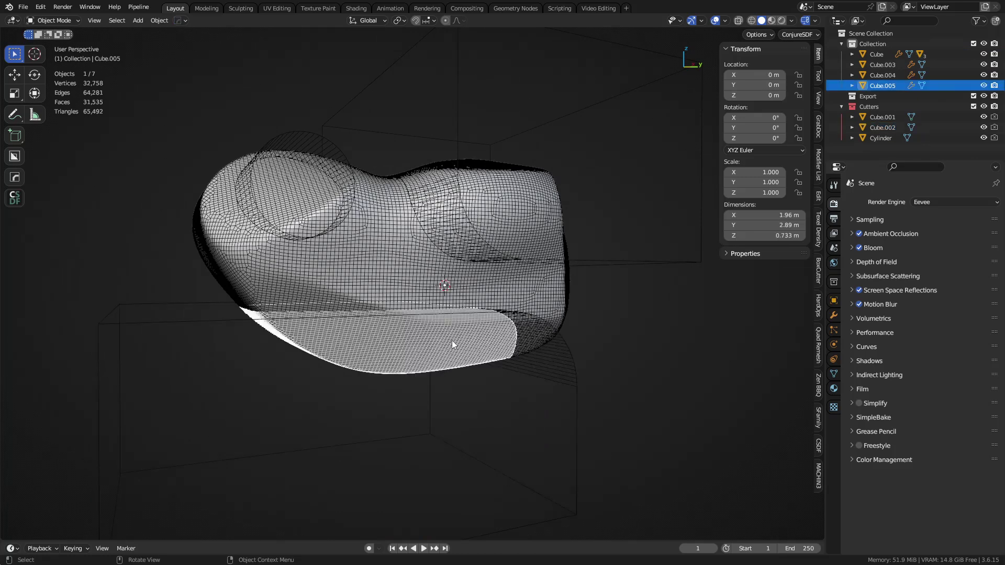
{"action": "left_click", "coordinate": [330, 273]}
{"action": "left_click", "coordinate": [300, 204]}
{"action": "left_click", "coordinate": [482, 215]}
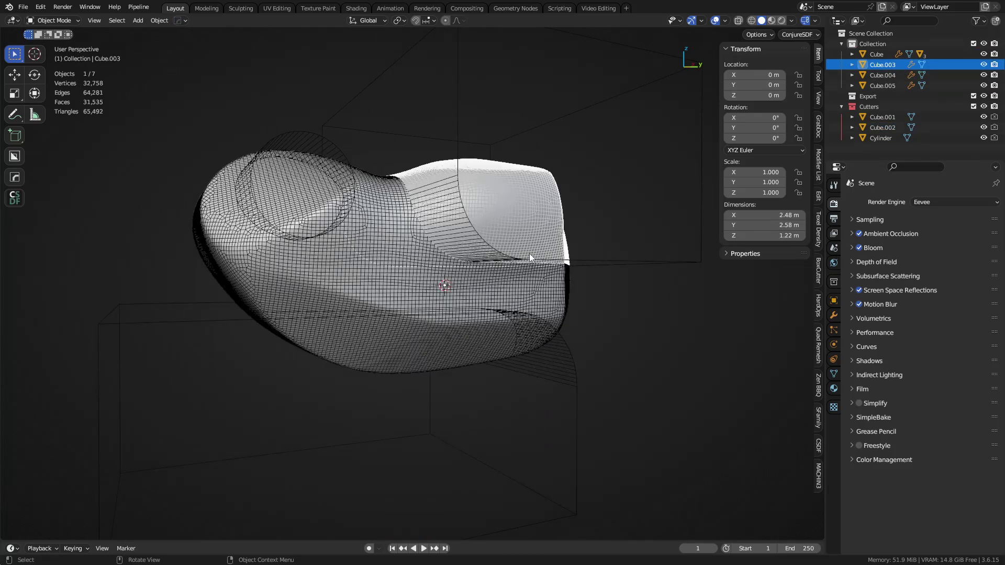
{"action": "left_click", "coordinate": [498, 258]}
{"action": "middle_click_drag", "start_coordinate": [497, 258], "coordinate": [457, 291]}
{"action": "left_click", "coordinate": [290, 250]}
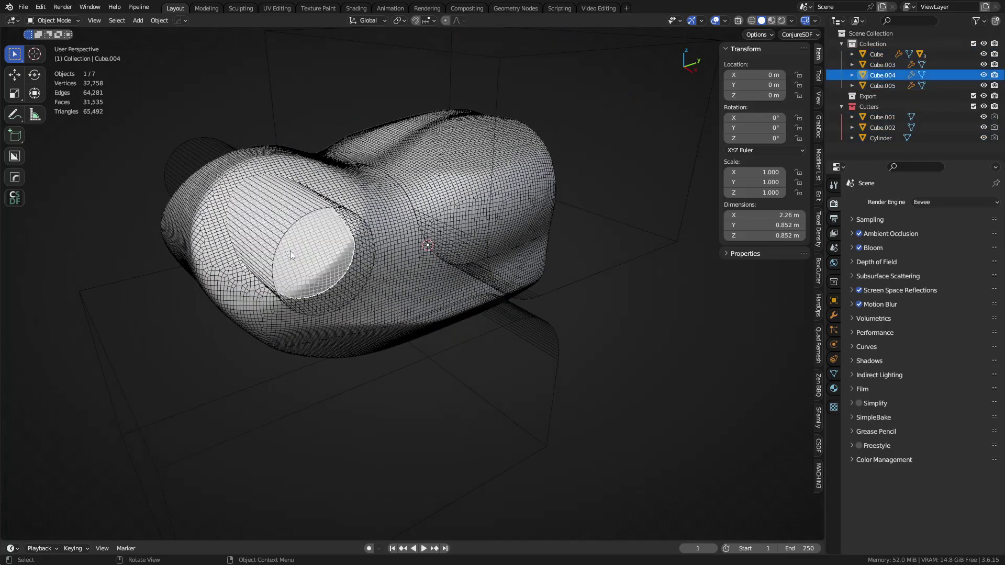
{"action": "middle_click_drag", "start_coordinate": [423, 325], "coordinate": [384, 275]}
Try a Weld modifier on the main body, placed before its last Boolean modifier, and remove it again
{"action": "left_click", "coordinate": [384, 275]}
{"action": "left_click", "coordinate": [834, 314]}
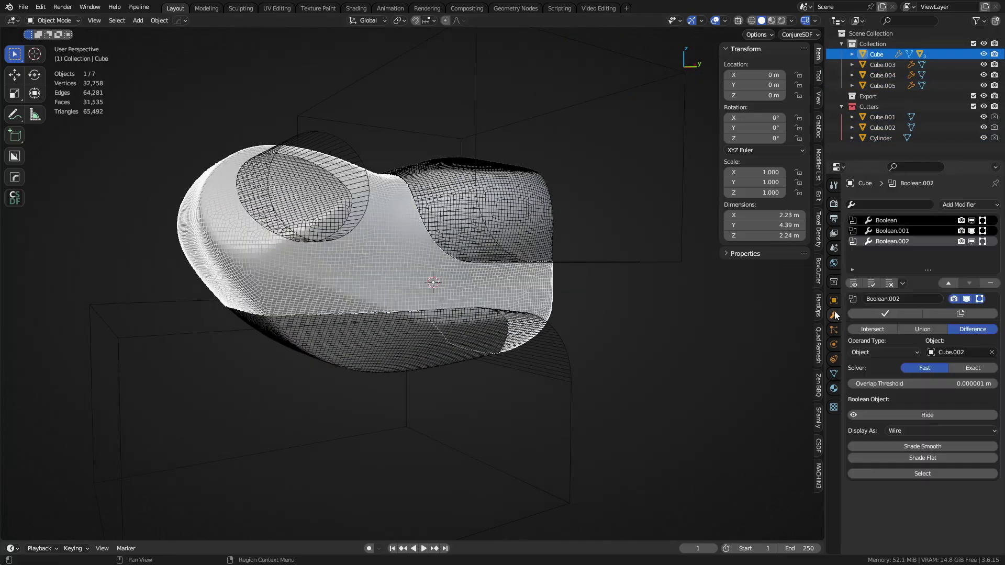
{"action": "left_click", "coordinate": [949, 205]}
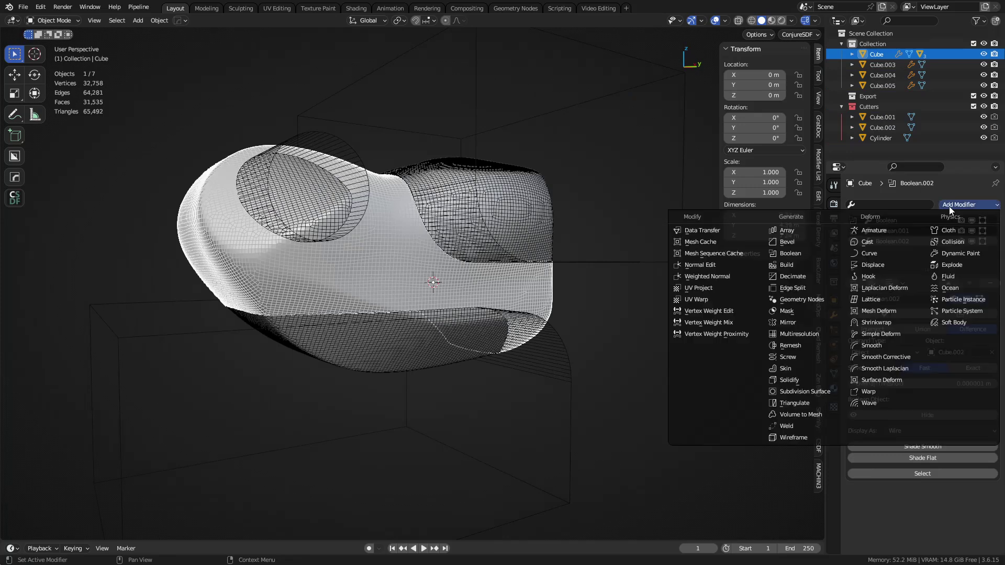
{"action": "left_click", "coordinate": [801, 425]}
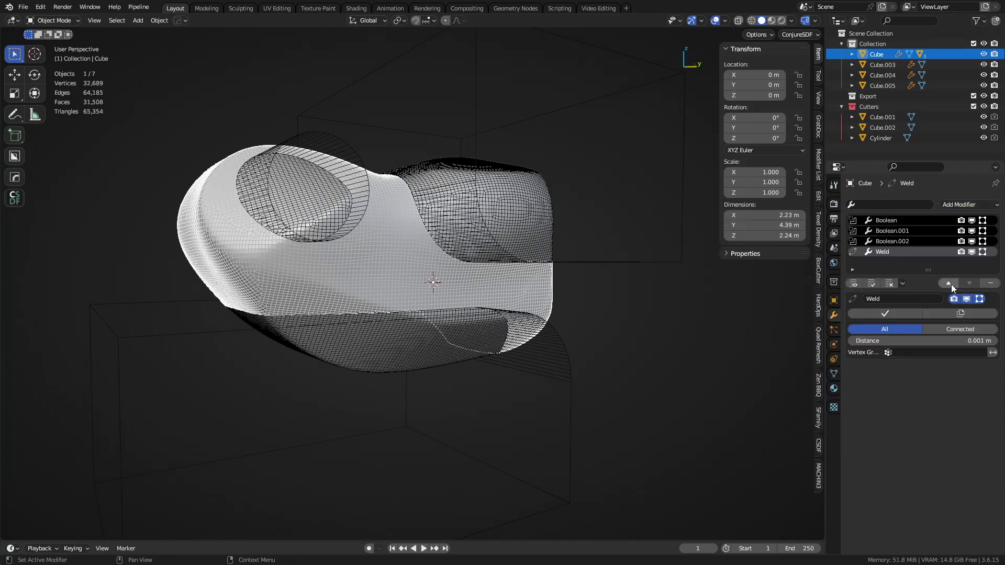
{"action": "left_click", "coordinate": [949, 283]}
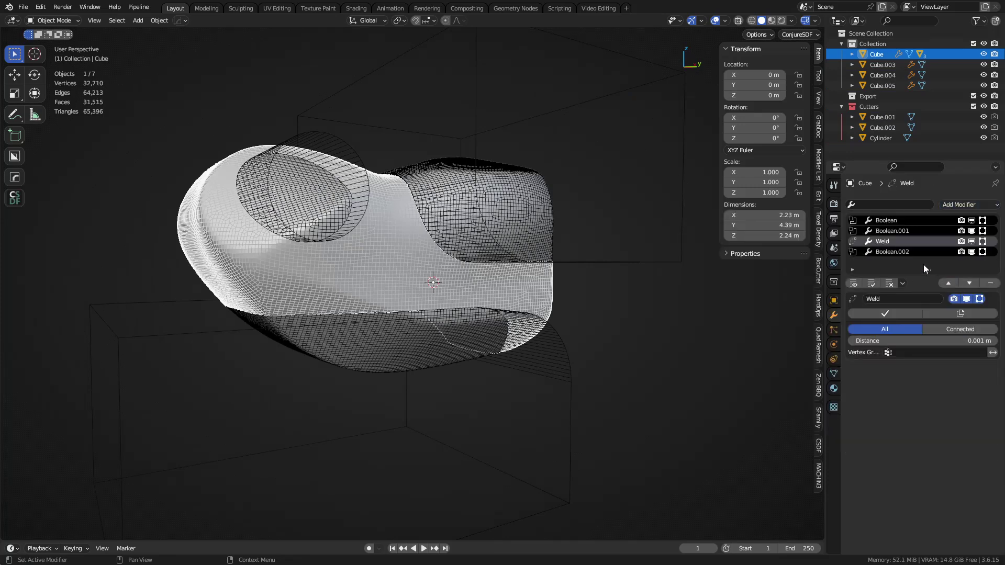
{"action": "left_click", "coordinate": [990, 284]}
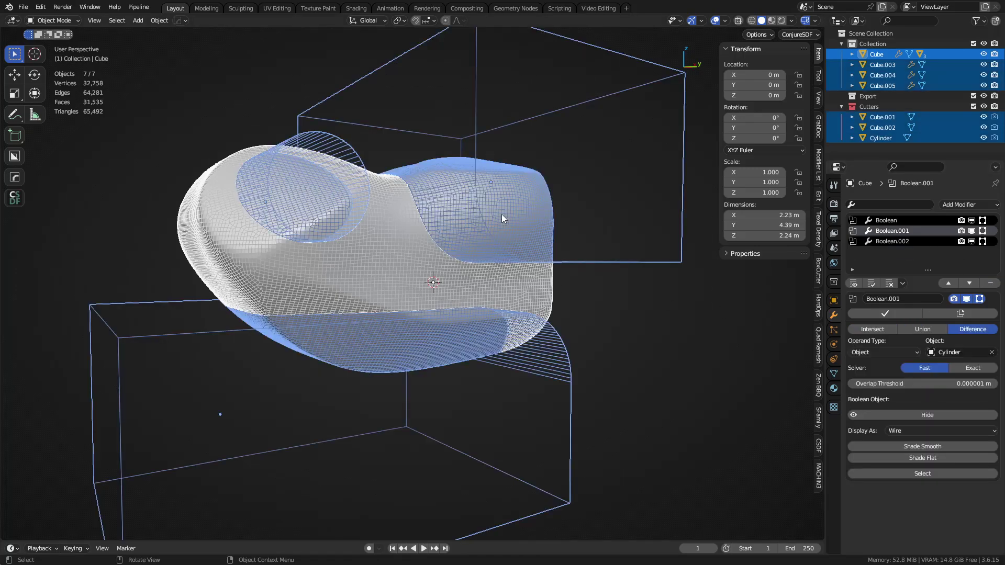
Hide the wireframe display and apply Shade Auto Smooth at 30° to the main body
{"action": "key", "text": "a"}
{"action": "key", "text": "a"}
{"action": "middle_click_drag", "start_coordinate": [498, 215], "coordinate": [488, 261]}
{"action": "left_click", "coordinate": [235, 262]}
{"action": "scroll", "coordinate": [369, 244], "scroll_direction": "up", "scroll_amount": 3}
{"action": "key", "text": "shift+z"}
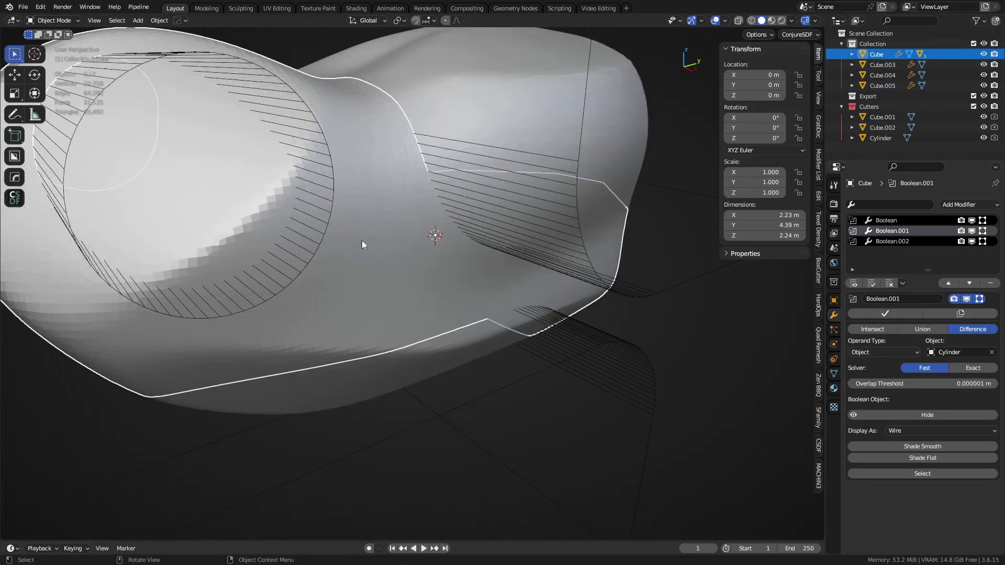
{"action": "middle_click_drag", "start_coordinate": [362, 240], "coordinate": [442, 262], "text": "shift"}
{"action": "right_click", "coordinate": [382, 226]}
{"action": "left_click", "coordinate": [381, 226]}
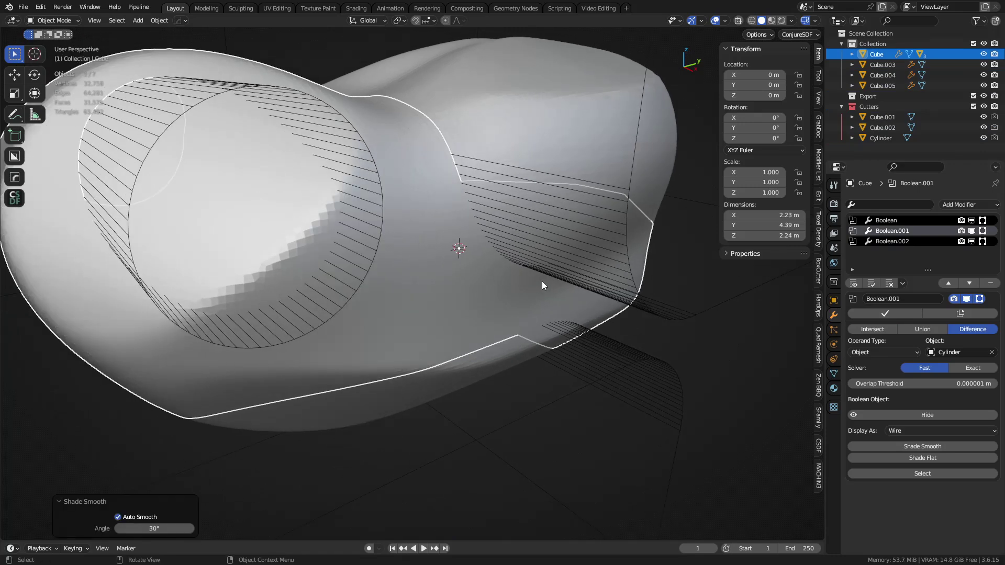
Check the main body in isolation, and apply Shade Auto Smooth to it and to the upper rear piece
{"action": "key", "text": "KP_Divide"}
{"action": "mouse_move", "coordinate": [529, 274]}
{"action": "middle_mouse_down"}
{"action": "mouse_move", "coordinate": [632, 277]}
{"action": "mouse_move", "coordinate": [526, 278]}
{"action": "middle_mouse_up"}
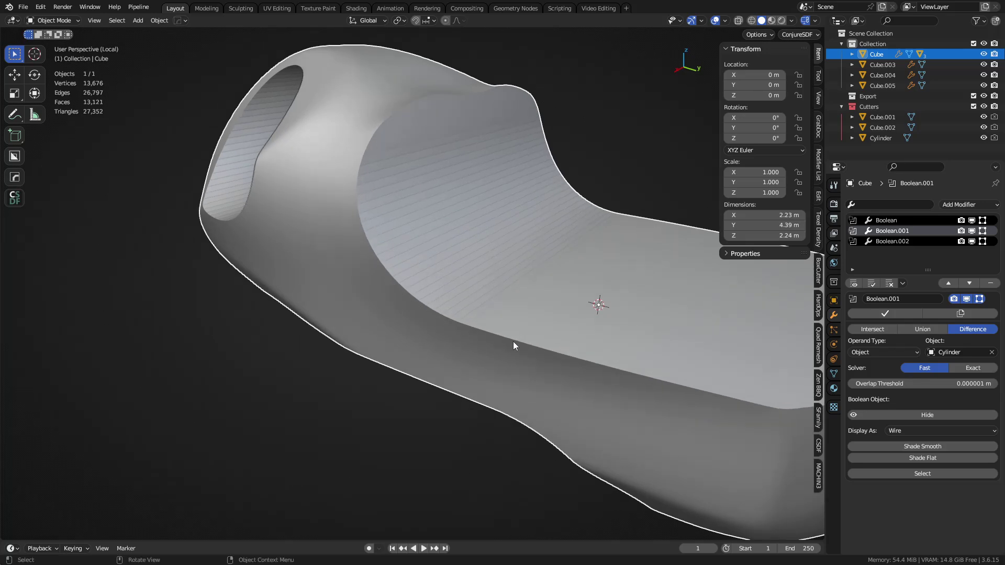
{"action": "key", "text": "KP_Divide"}
{"action": "middle_click_drag", "start_coordinate": [458, 331], "coordinate": [353, 246]}
{"action": "left_click", "coordinate": [427, 225]}
{"action": "right_click", "coordinate": [427, 221]}
{"action": "left_click", "coordinate": [428, 221]}
{"action": "left_click", "coordinate": [532, 148]}
{"action": "right_click", "coordinate": [532, 148]}
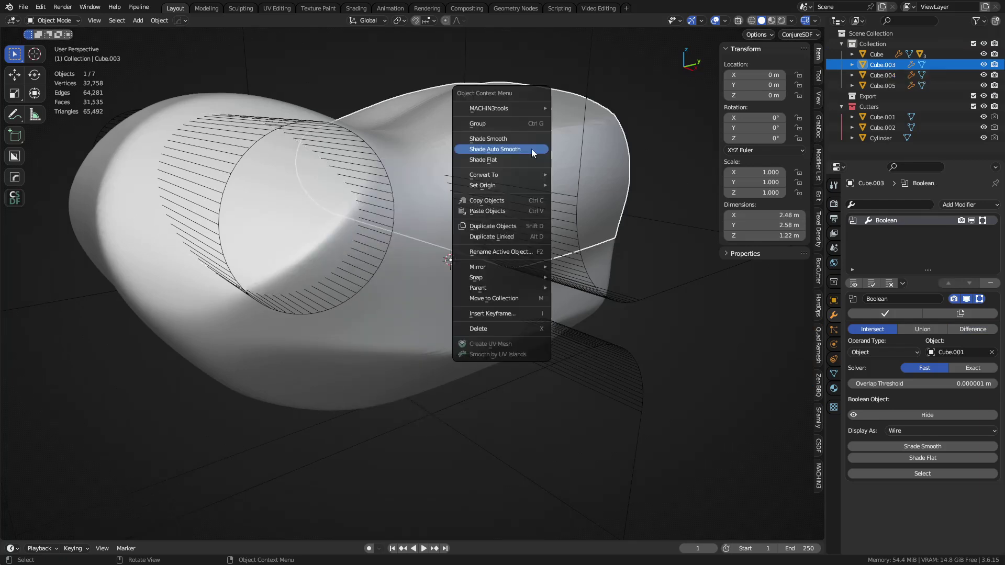
{"action": "left_click", "coordinate": [532, 148]}
Apply Shade Auto Smooth at 30° to all body pieces and cutters together
{"action": "left_click", "coordinate": [343, 254]}
{"action": "left_click", "coordinate": [321, 258]}
{"action": "left_click", "coordinate": [354, 274]}
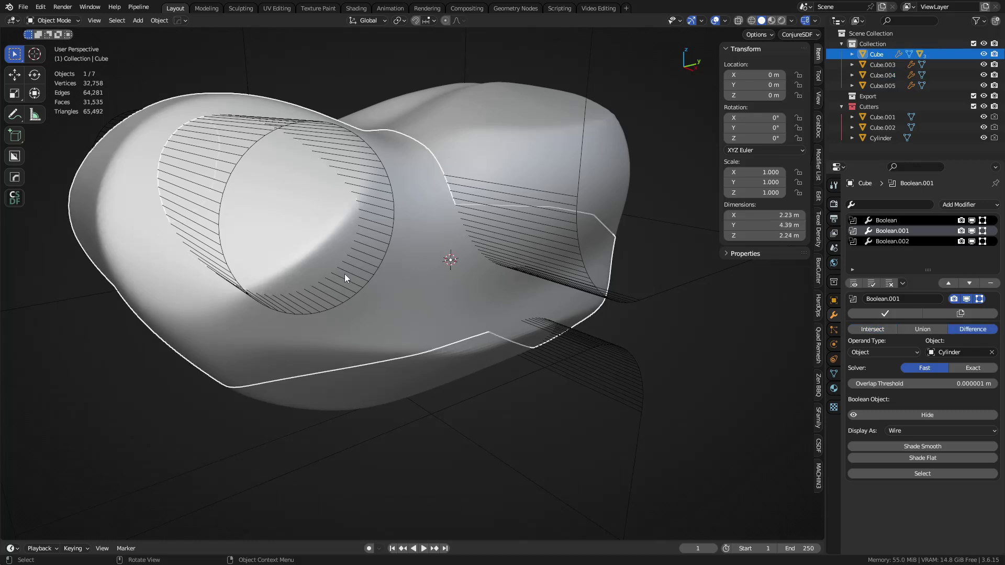
{"action": "key", "text": "a"}
{"action": "right_click", "coordinate": [486, 256]}
{"action": "left_click", "coordinate": [486, 256]}
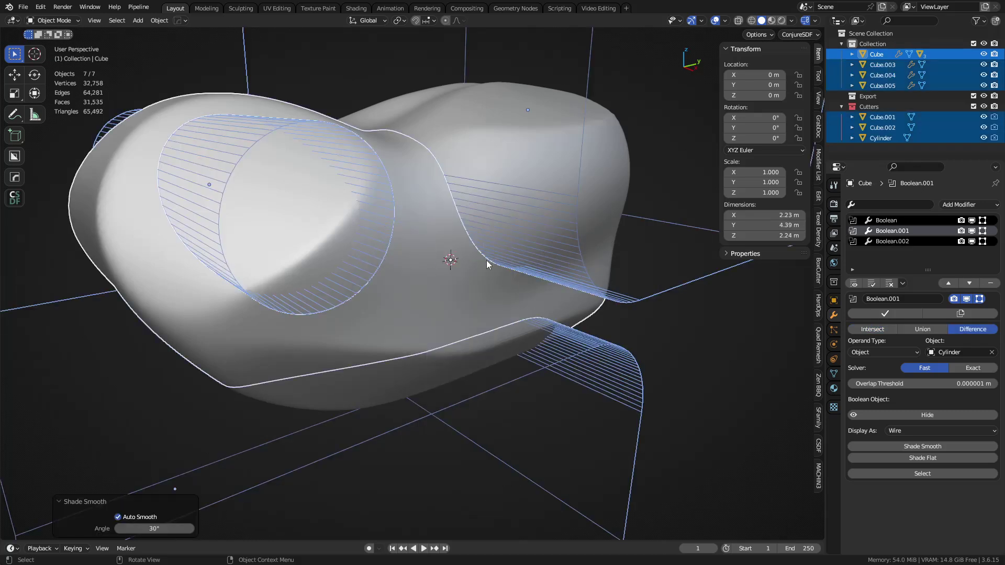
Remesh the main body with Quad Remesher at a quad count of 5000 with X symmetry enabled
{"action": "left_click", "coordinate": [491, 261]}
{"action": "middle_click_drag", "start_coordinate": [521, 253], "coordinate": [386, 264]}
{"action": "key", "text": "KP_Divide"}
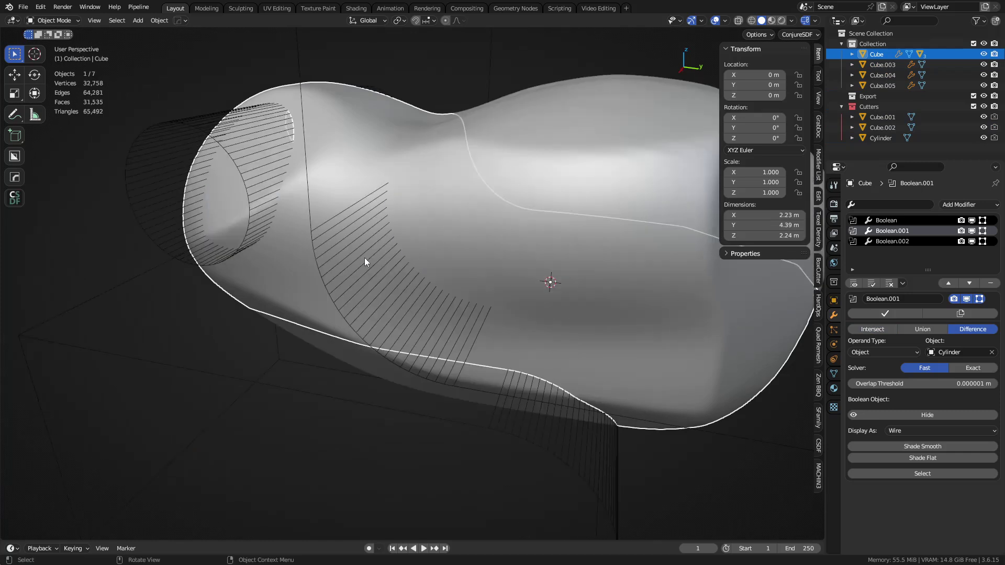
{"action": "key", "text": "KP_Divide"}
{"action": "middle_click_drag", "start_coordinate": [306, 268], "coordinate": [412, 271]}
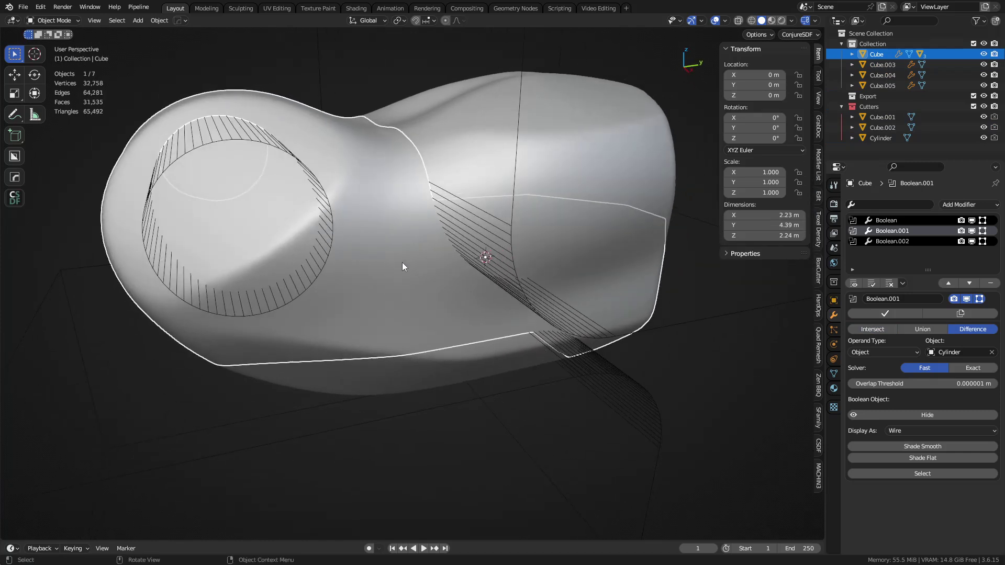
{"action": "middle_click_drag", "start_coordinate": [402, 262], "coordinate": [457, 275]}
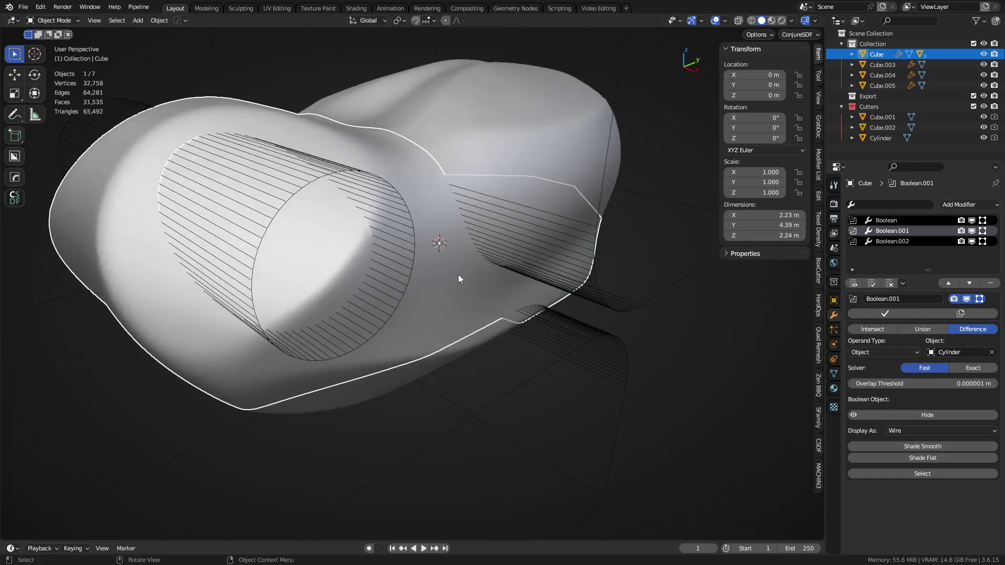
{"action": "left_click", "coordinate": [818, 355]}
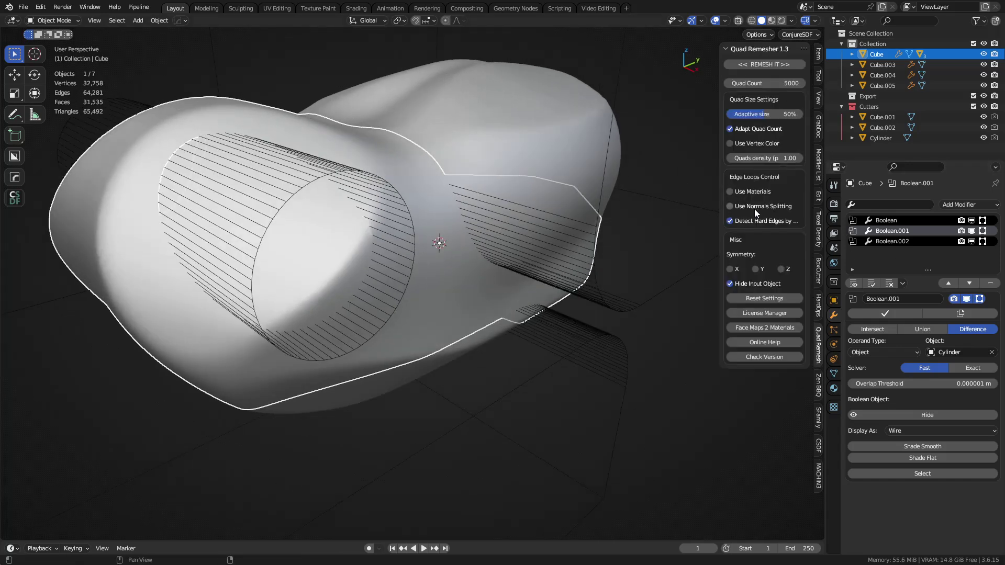
{"action": "left_click", "coordinate": [738, 270]}
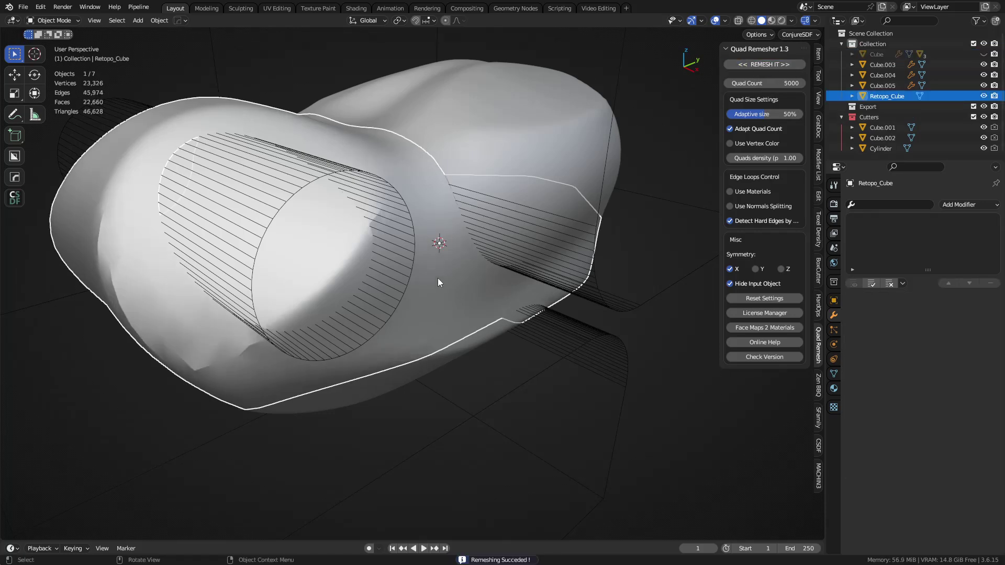
Show the wireframe, compare the remeshed main body with the original mesh, and leave the remesh undone
{"action": "middle_click_drag", "start_coordinate": [428, 335], "coordinate": [290, 200]}
{"action": "scroll", "coordinate": [358, 266], "scroll_direction": "up", "scroll_amount": 2}
{"action": "key", "text": "ctrl+z"}
{"action": "key", "text": "ctrl+shift+z"}
{"action": "key", "text": "ctrl+z"}
{"action": "key", "text": "ctrl+shift+z"}
{"action": "key", "text": "ctrl+z"}
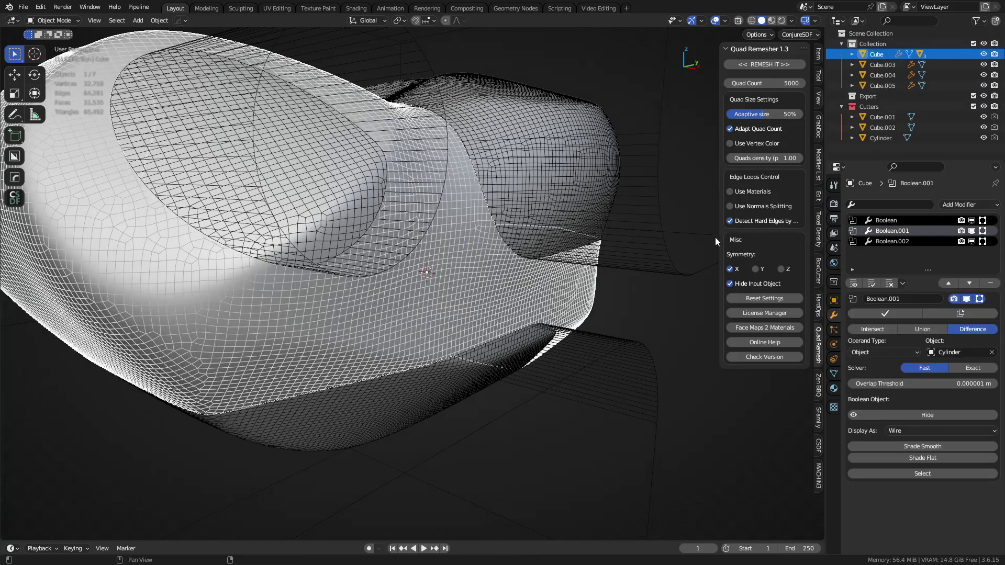
Try remeshing the main body at a quad count of 10000 and undo the remesh
{"action": "double_click", "coordinate": [764, 83]}
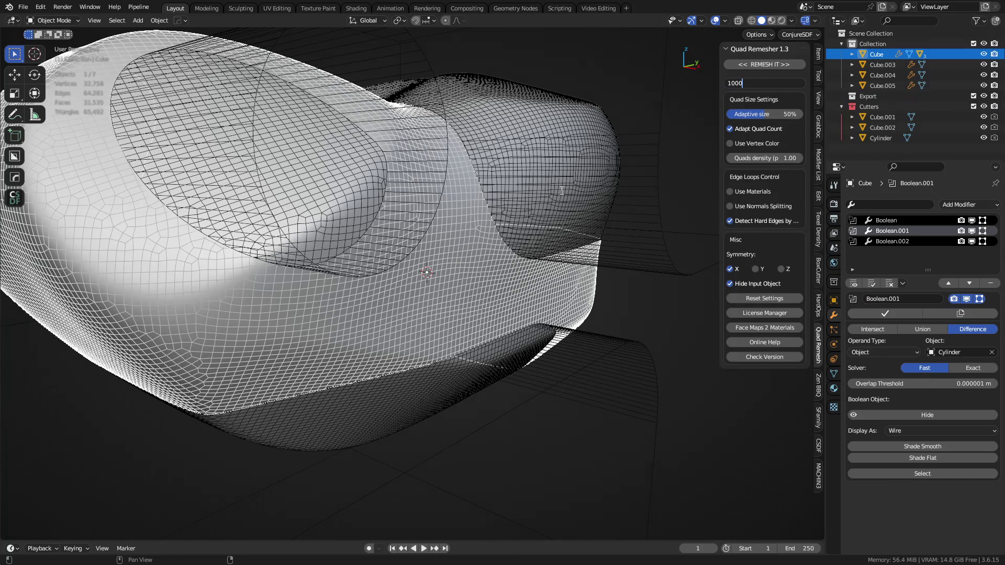
{"action": "key", "text": "Return"}
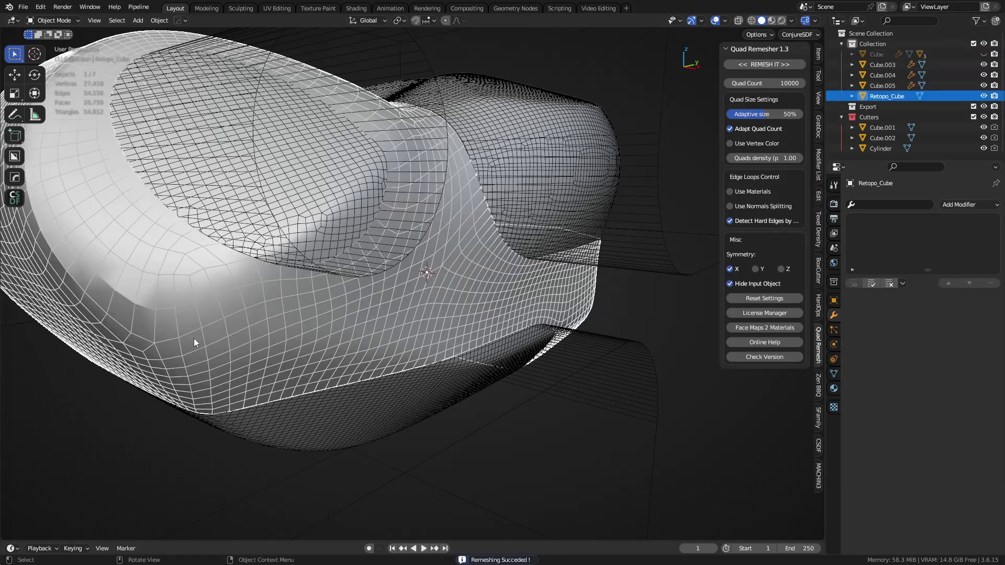
{"action": "key", "text": "ctrl+z"}
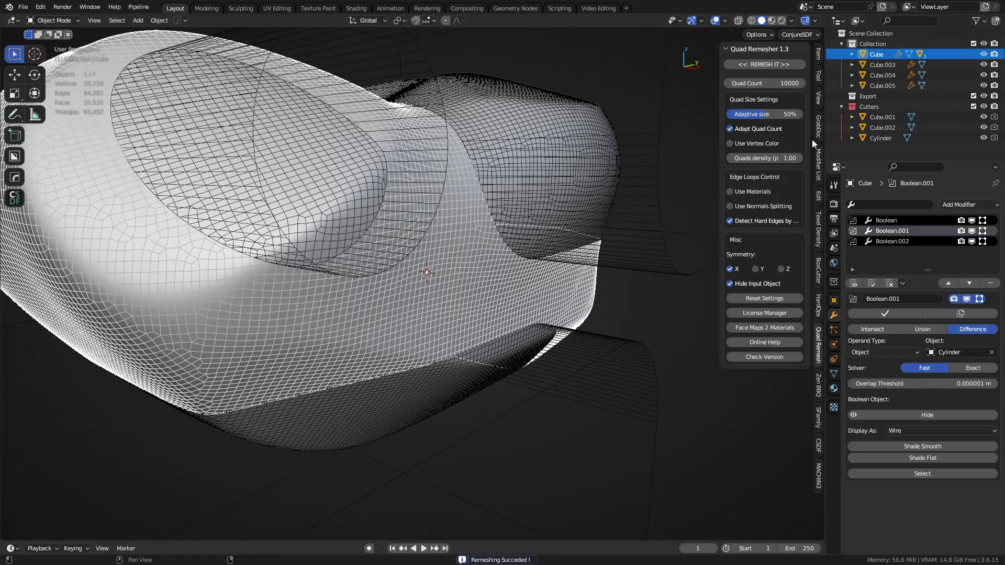
Set the quad count to 20000 and remesh the main body
{"action": "double_click", "coordinate": [736, 83]}
{"action": "key", "text": "Home"}
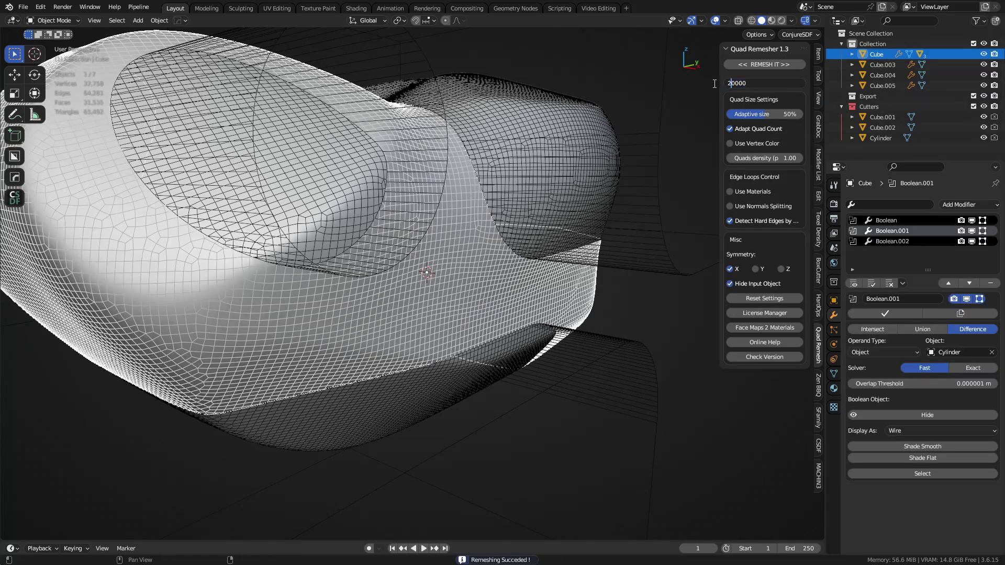
{"action": "left_click", "coordinate": [771, 64]}
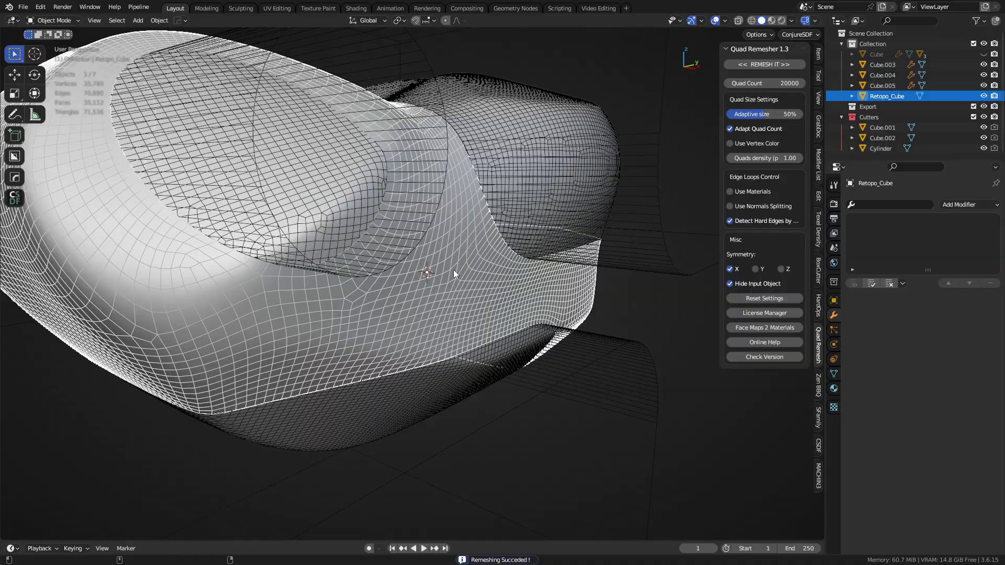
Try remeshing the cylindrical piece at a quad count of 20000 and undo the remesh
{"action": "middle_click_drag", "start_coordinate": [453, 269], "coordinate": [431, 334]}
{"action": "left_click", "coordinate": [323, 295]}
{"action": "middle_click_drag", "start_coordinate": [430, 298], "coordinate": [450, 284]}
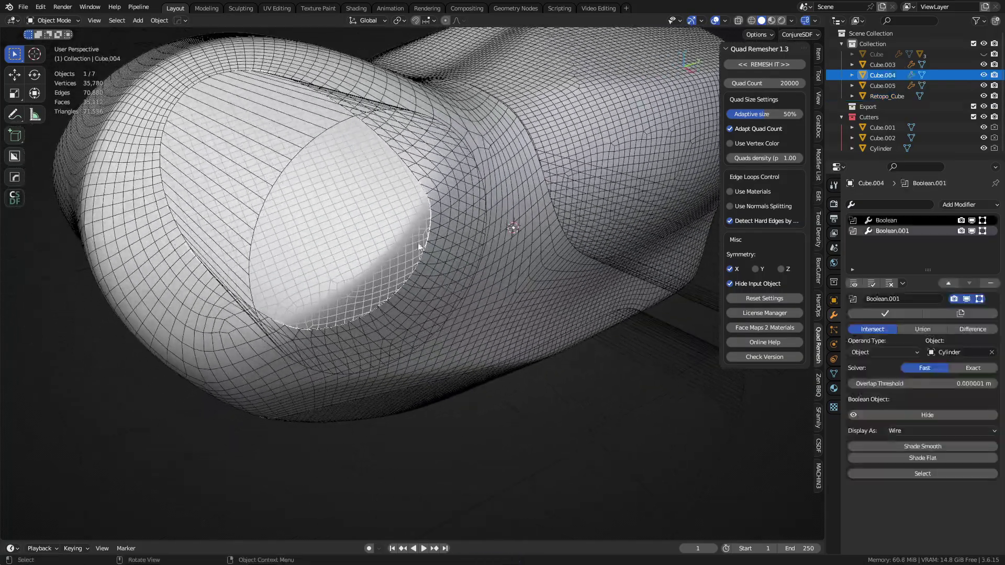
{"action": "left_click", "coordinate": [765, 62]}
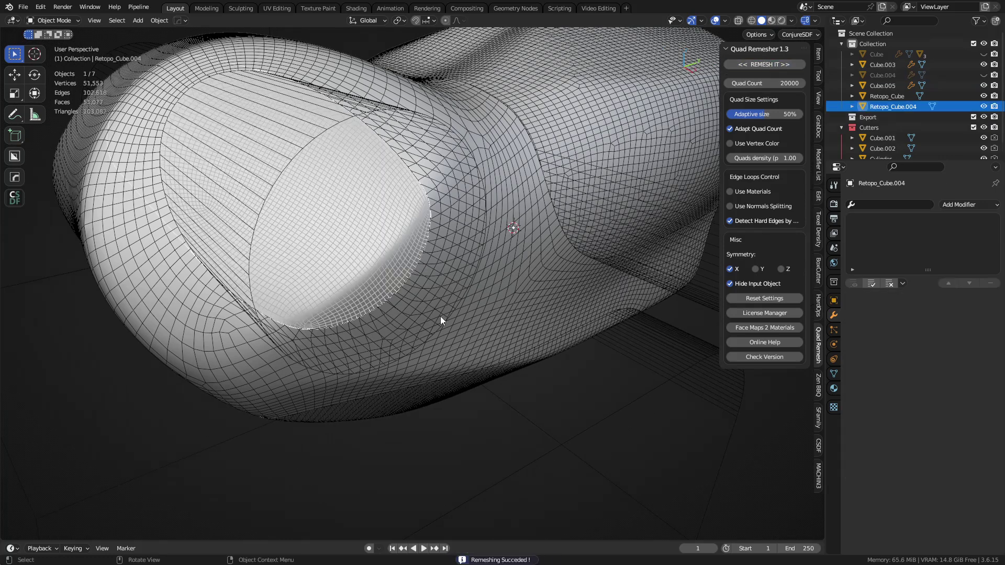
{"action": "key", "text": "ctrl+z"}
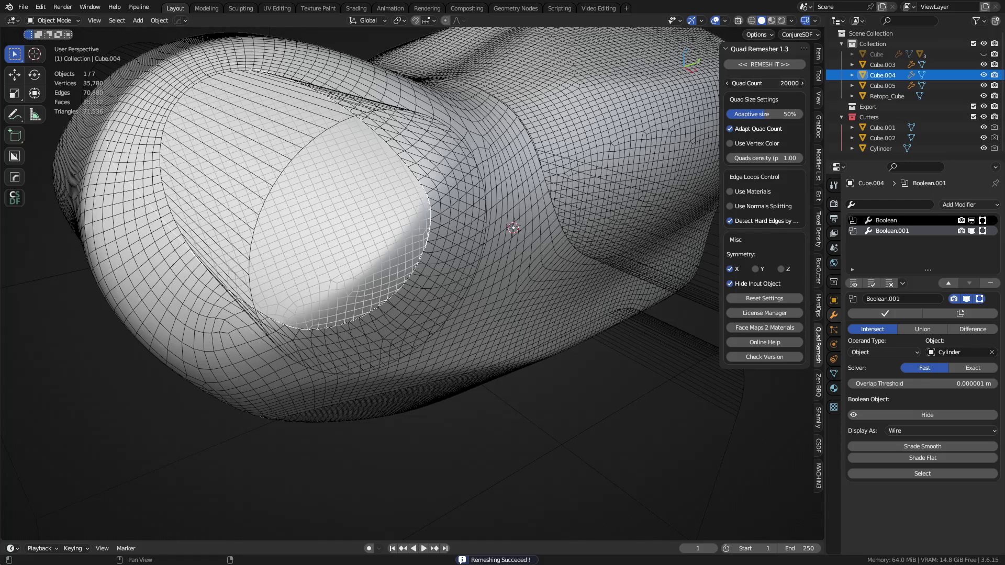
Try remeshing the cylindrical piece at a quad count of 10000 and undo the remesh
{"action": "left_click", "coordinate": [733, 83]}
{"action": "left_click_drag", "start_coordinate": [732, 84], "coordinate": [718, 85]}
{"action": "key", "text": "Return"}
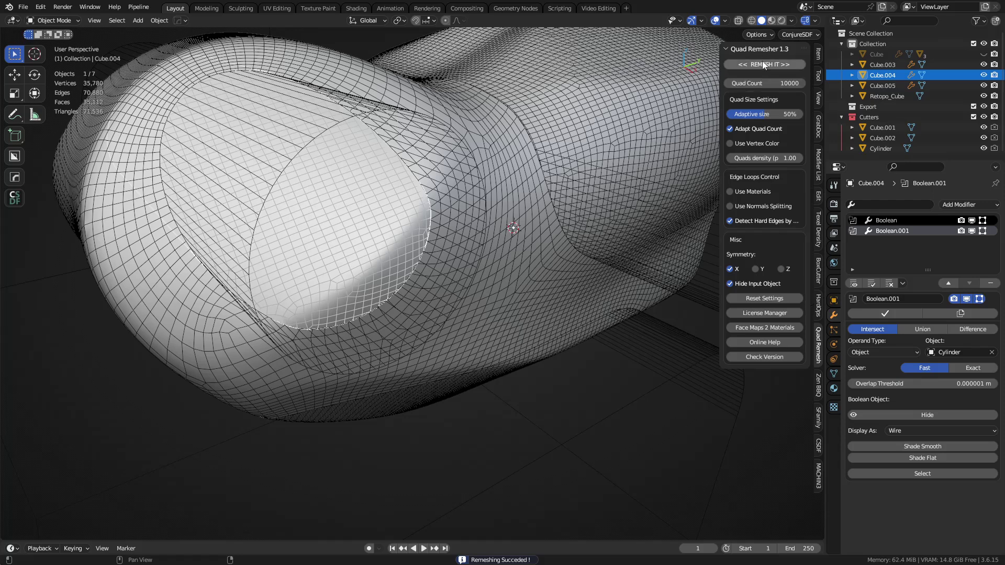
{"action": "left_click", "coordinate": [762, 62]}
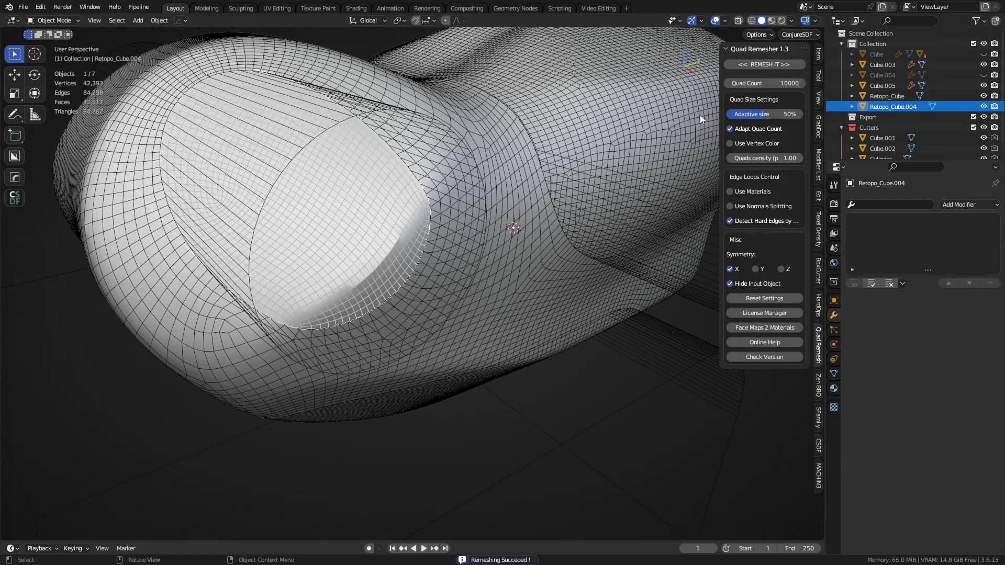
{"action": "key", "text": "ctrl+z"}
Set the quad count to 5000 and remesh the cylindrical piece
{"action": "left_click", "coordinate": [770, 83]}
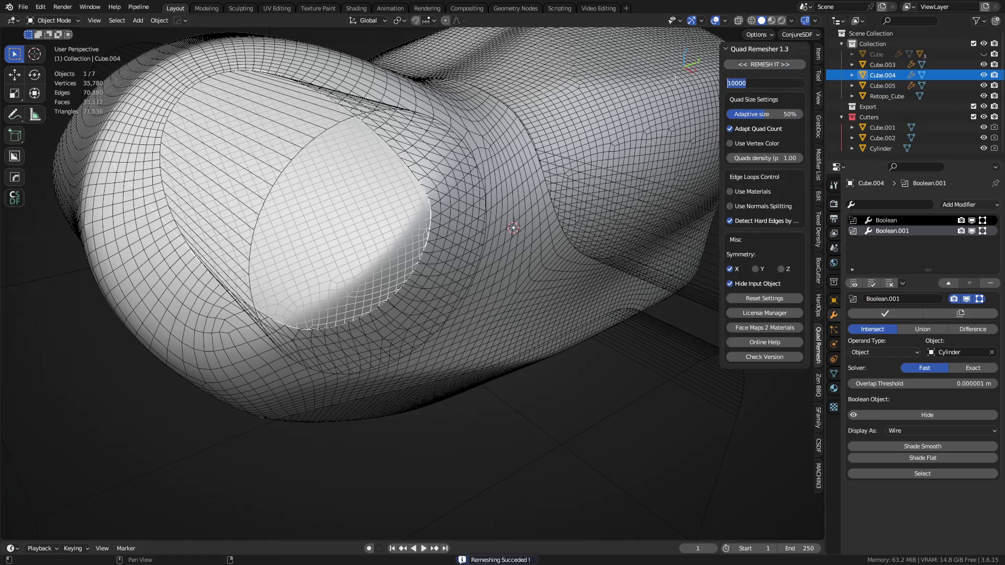
{"action": "type", "text": "5000"}
{"action": "key", "text": "Return"}
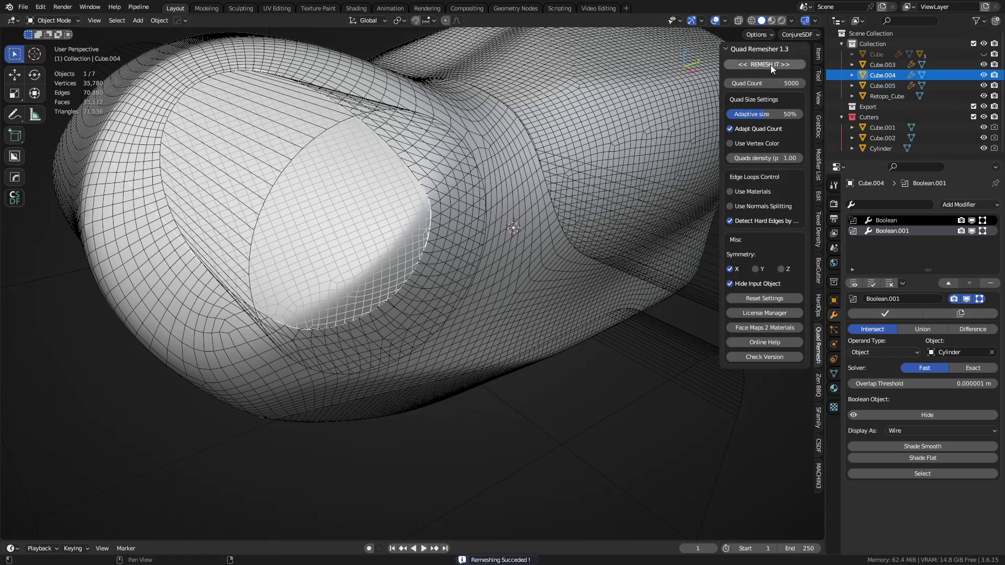
{"action": "left_click", "coordinate": [770, 65]}
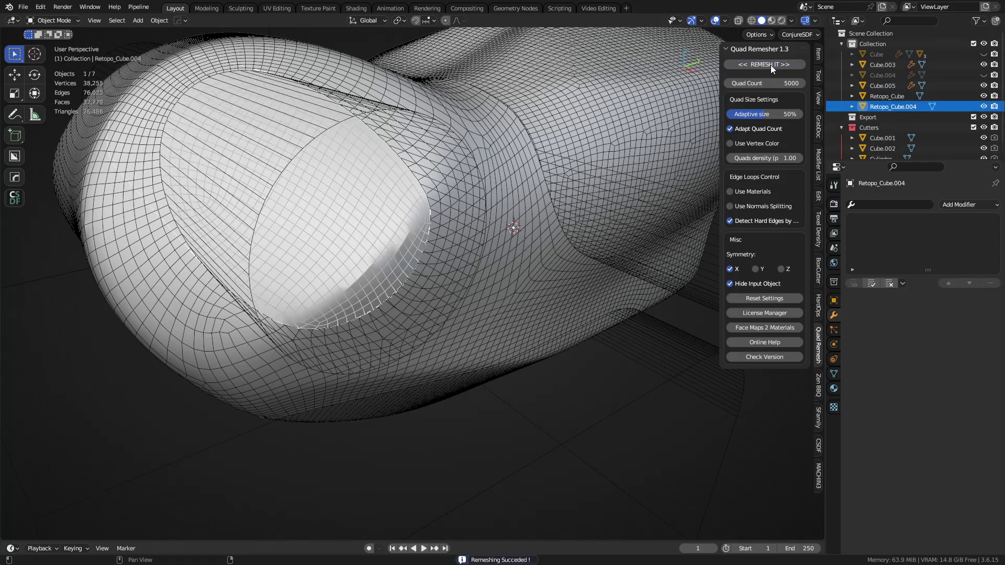
{"action": "key", "text": "ctrl+z"}
{"action": "middle_click_drag", "start_coordinate": [436, 263], "coordinate": [399, 236]}
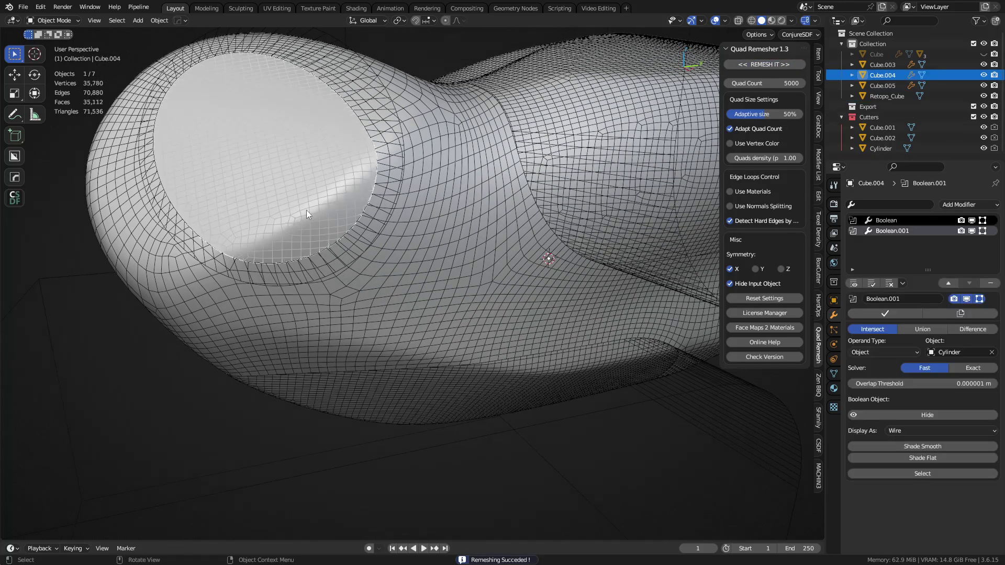
{"action": "left_click", "coordinate": [761, 68]}
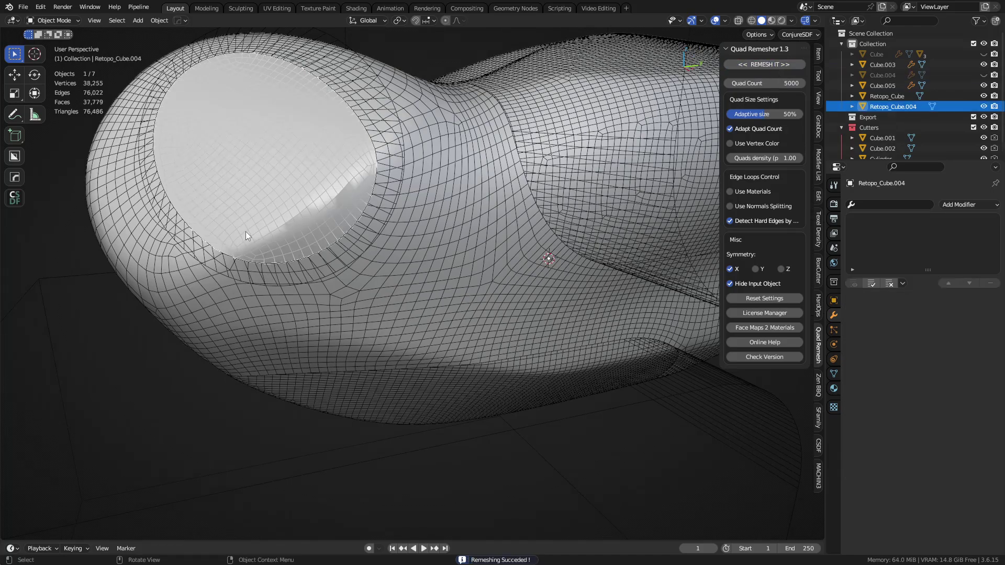
Remesh the upper rear piece at a quad count of 10000
{"action": "middle_click_drag", "start_coordinate": [249, 228], "coordinate": [437, 246]}
{"action": "left_click", "coordinate": [437, 247]}
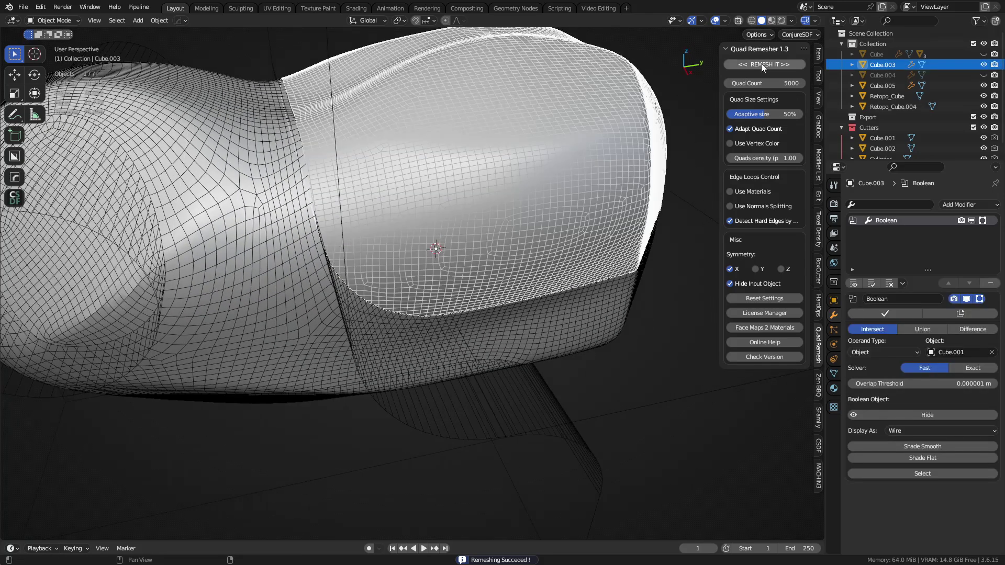
{"action": "left_click", "coordinate": [765, 79]}
{"action": "left_click", "coordinate": [729, 83]}
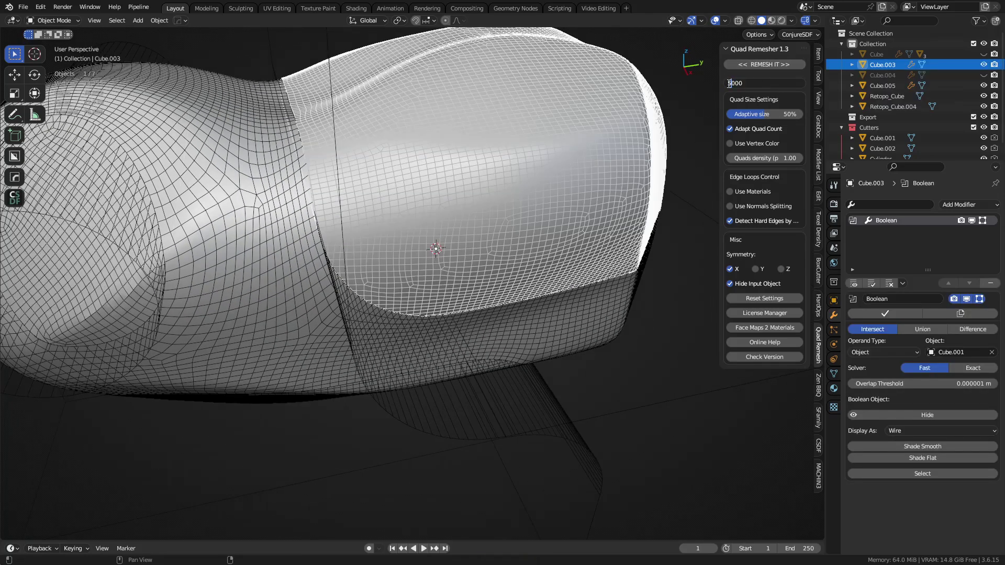
{"action": "left_click", "coordinate": [768, 64]}
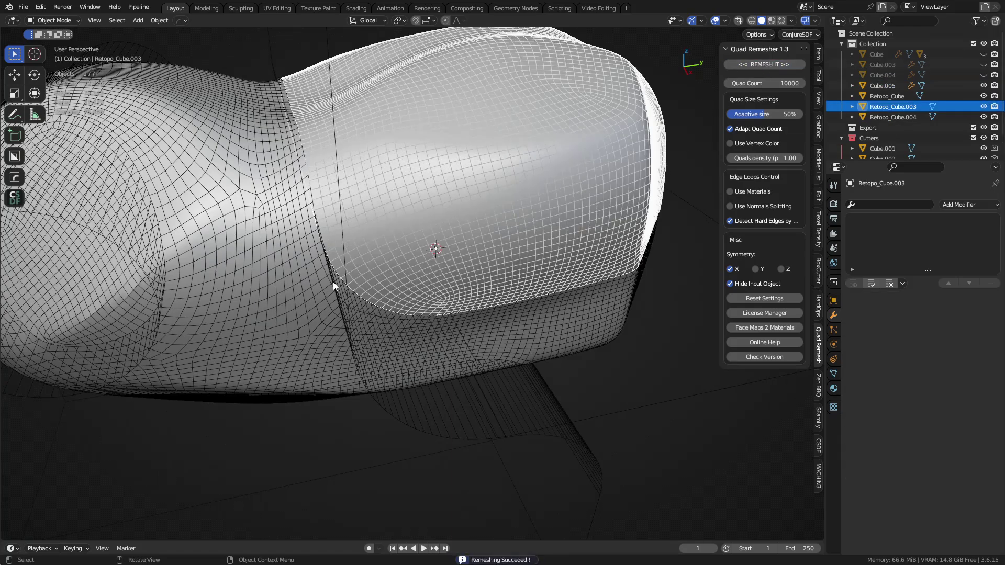
Try remeshing the bottom piece at a quad count of 10000 and undo the remesh
{"action": "middle_click", "coordinate": [345, 216], "text": "alt"}
{"action": "scroll", "coordinate": [385, 276], "scroll_direction": "up", "scroll_amount": 11}
{"action": "middle_click_drag", "start_coordinate": [385, 276], "coordinate": [379, 116]}
{"action": "scroll", "coordinate": [487, 416], "scroll_direction": "down", "scroll_amount": 8}
{"action": "middle_click_drag", "start_coordinate": [498, 443], "coordinate": [473, 287]}
{"action": "left_click", "coordinate": [412, 413]}
{"action": "middle_click_drag", "start_coordinate": [407, 441], "coordinate": [460, 332]}
{"action": "left_click", "coordinate": [776, 65]}
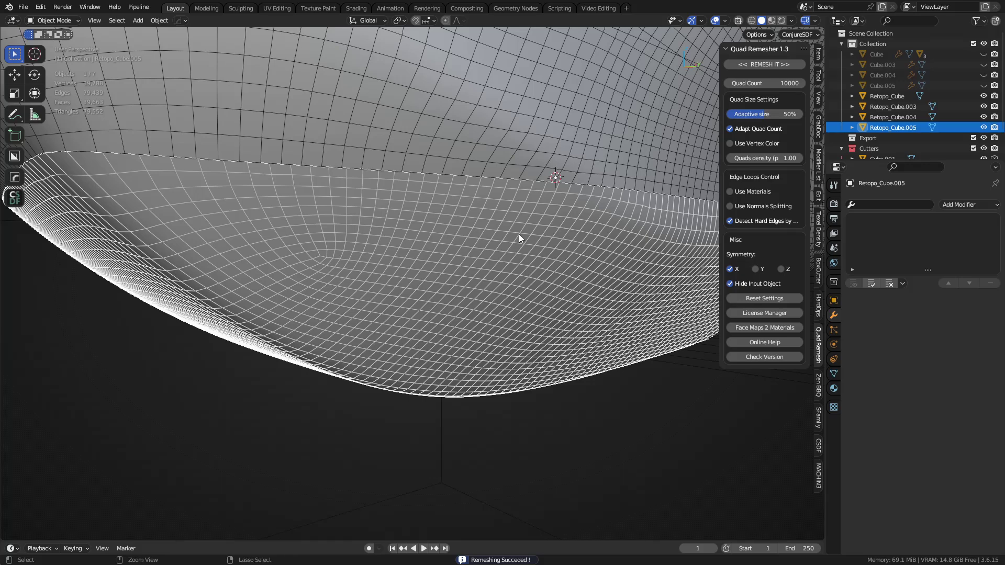
{"action": "key", "text": "ctrl+z"}
Set the quad count to 8000 and remesh the bottom piece
{"action": "left_click", "coordinate": [739, 84]}
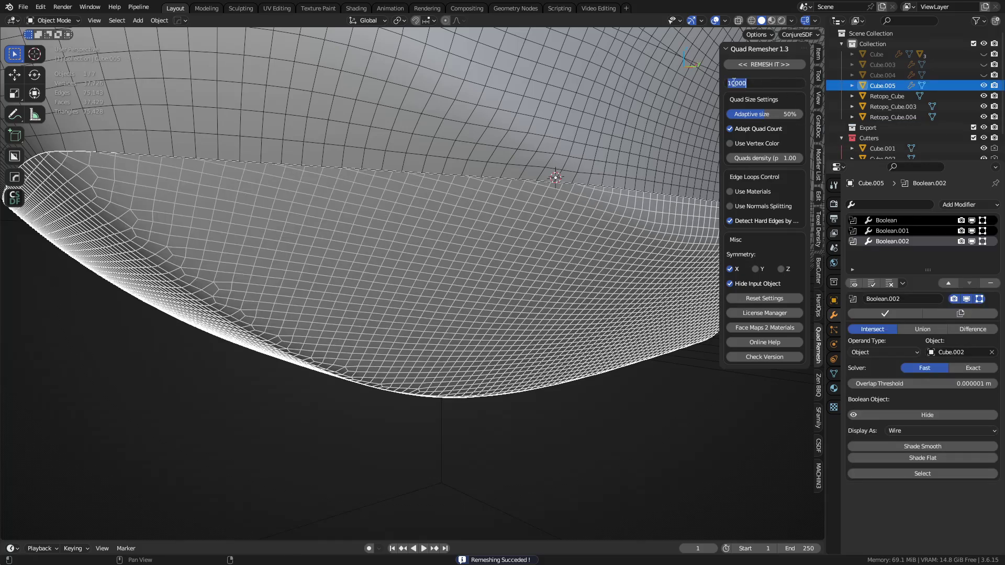
{"action": "left_click_drag", "start_coordinate": [731, 83], "coordinate": [701, 84]}
{"action": "key", "text": "Delete"}
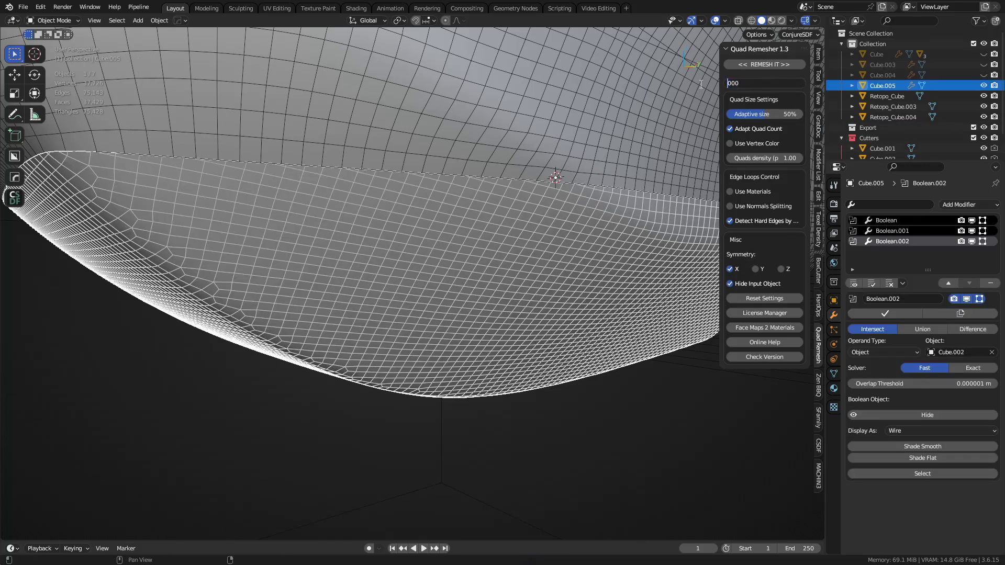
{"action": "key", "text": "Return"}
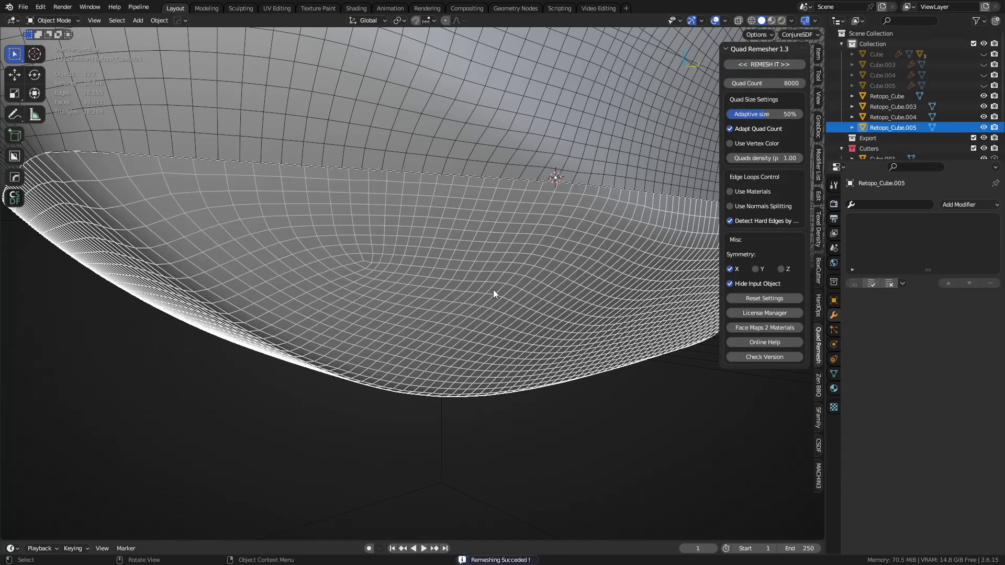
Show the objects in random viewport colors and hide the Export and Cutters collections
{"action": "key", "text": "a"}
{"action": "key", "text": "a"}
{"action": "scroll", "coordinate": [463, 251], "scroll_direction": "down", "scroll_amount": 5}
{"action": "mouse_move", "coordinate": [463, 251]}
{"action": "middle_mouse_down"}
{"action": "mouse_move", "coordinate": [434, 280]}
{"action": "mouse_move", "coordinate": [458, 261]}
{"action": "middle_mouse_up"}
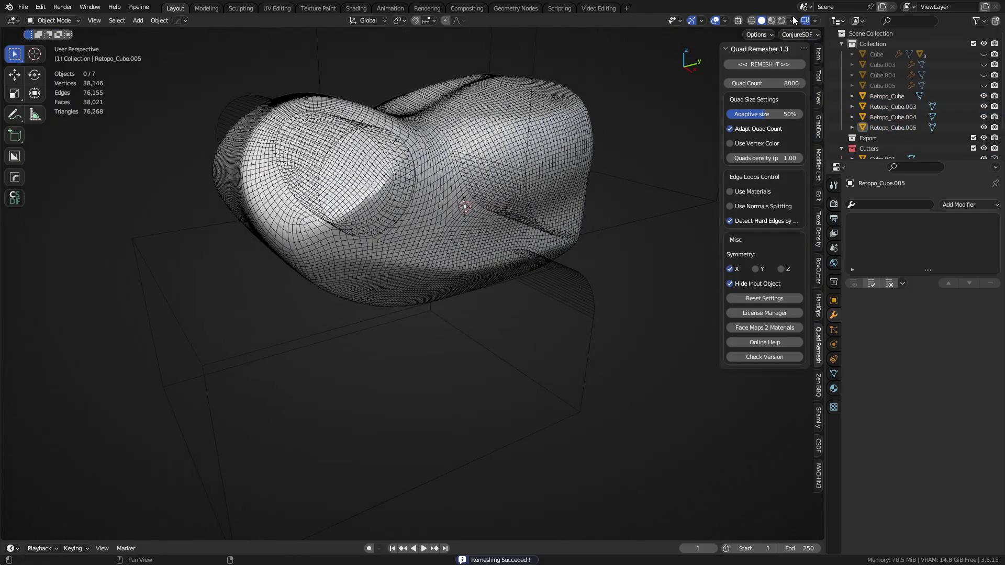
{"action": "left_click", "coordinate": [791, 20]}
{"action": "left_click", "coordinate": [793, 152]}
Add a level 2 Subdivision modifier to each of the four remeshed parts
{"action": "left_click", "coordinate": [355, 196]}
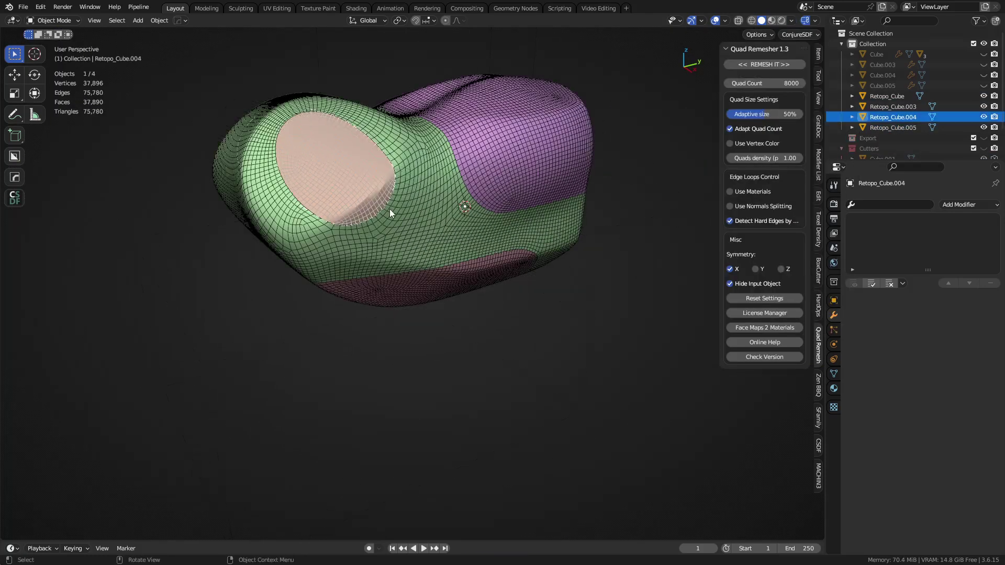
{"action": "scroll", "coordinate": [470, 229], "scroll_direction": "up", "scroll_amount": 4}
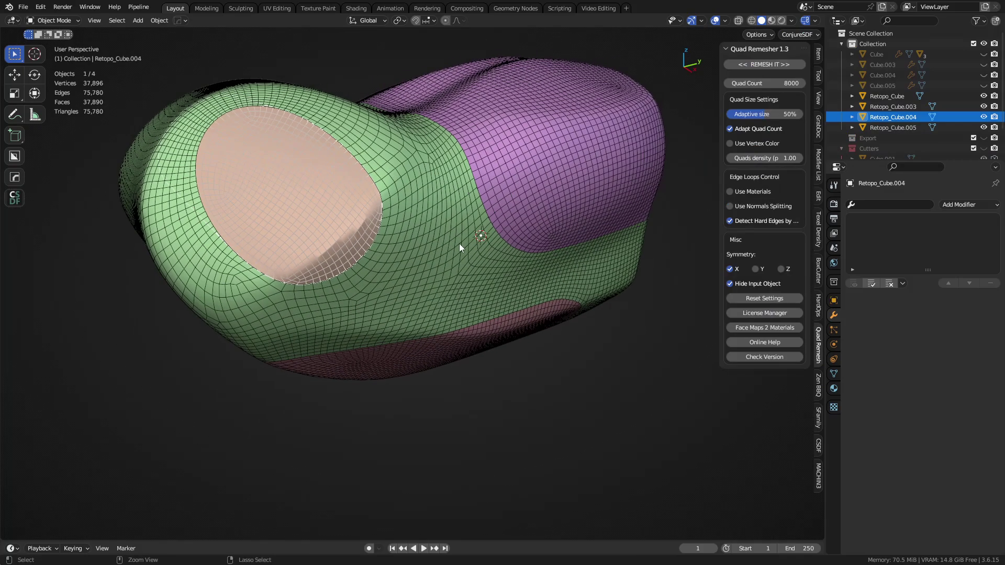
{"action": "key", "text": "ctrl+2"}
{"action": "left_click", "coordinate": [416, 262]}
{"action": "key", "text": "ctrl+2"}
{"action": "left_click", "coordinate": [548, 231]}
{"action": "key", "text": "ctrl+2"}
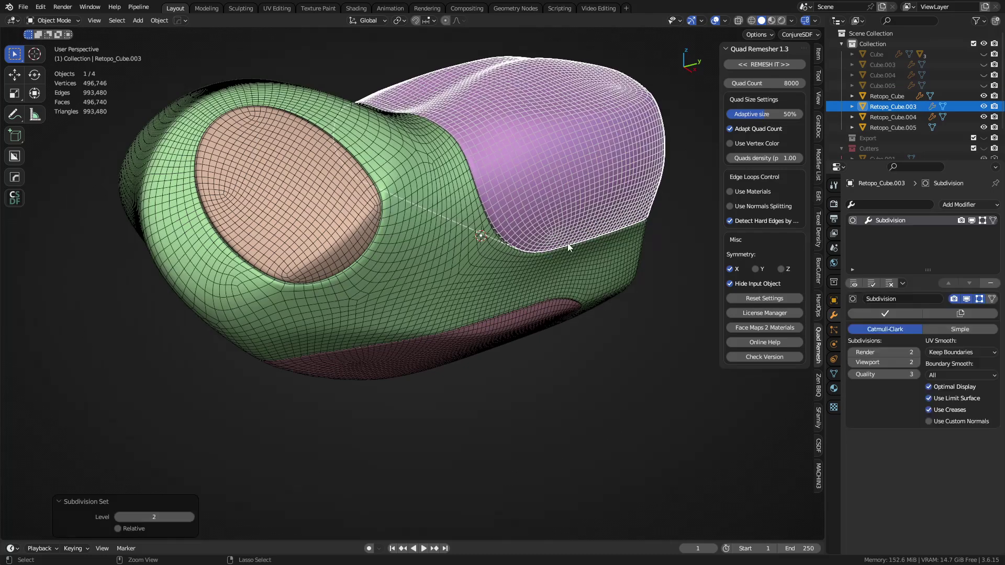
{"action": "left_click", "coordinate": [489, 339]}
{"action": "key", "text": "ctrl+2"}
Shade all four remeshed parts smooth, deselect them and turn off the wireframe display
{"action": "key", "text": "a"}
{"action": "right_click", "coordinate": [542, 252]}
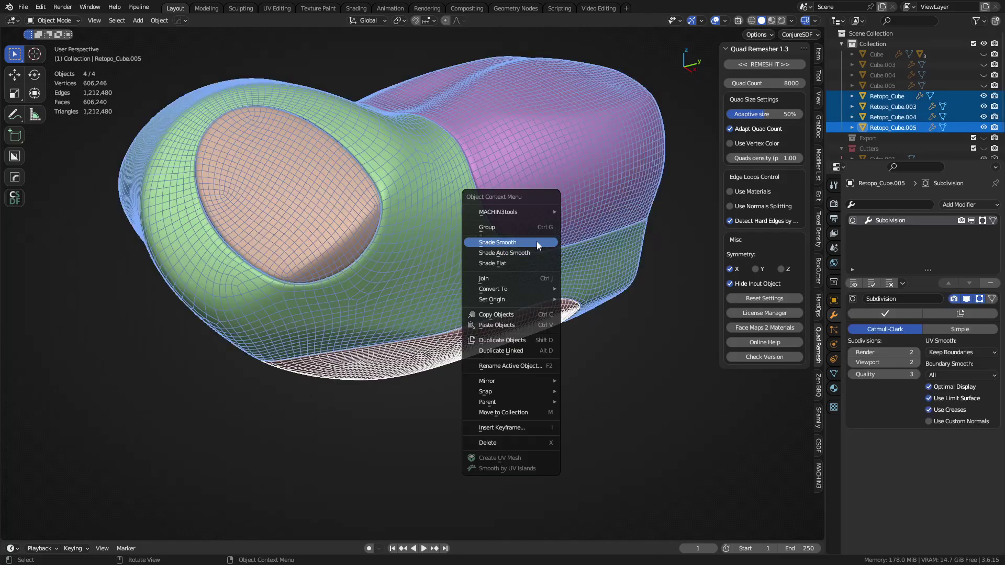
{"action": "left_click", "coordinate": [536, 241]}
{"action": "key", "text": "ctrl+Tab"}
{"action": "left_click", "coordinate": [479, 252]}
{"action": "key", "text": "alt+a"}
{"action": "middle_click", "coordinate": [390, 165], "text": "alt"}
{"action": "scroll", "coordinate": [423, 212], "scroll_direction": "up", "scroll_amount": 2}
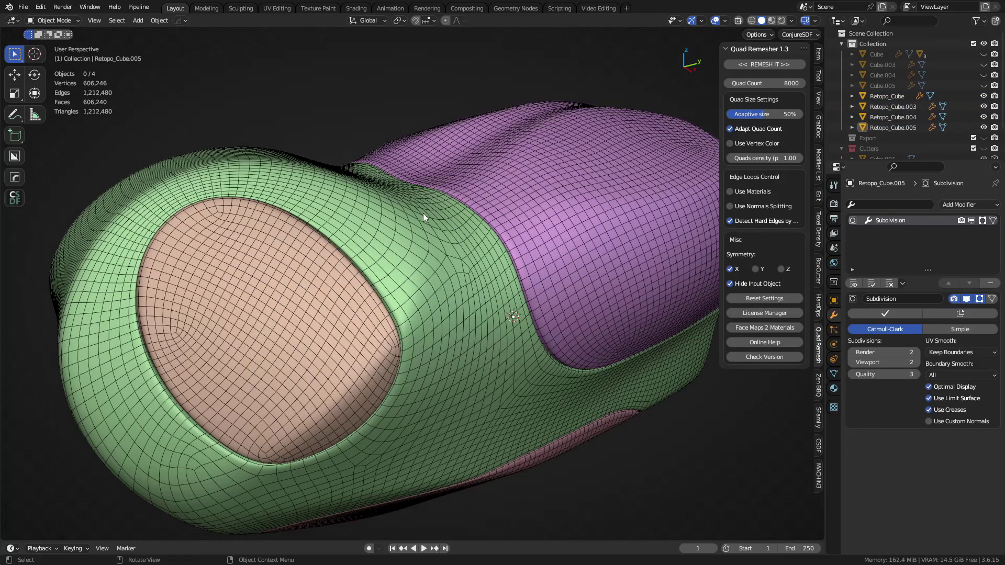
{"action": "key", "text": "shift+z"}
Inspect the smoothed parts from several sides, temporarily hiding the cylindrical piece to check the opening beneath it
{"action": "middle_click_drag", "start_coordinate": [628, 217], "coordinate": [384, 297]}
{"action": "left_click", "coordinate": [471, 352]}
{"action": "middle_click_drag", "start_coordinate": [471, 352], "coordinate": [538, 297]}
{"action": "scroll", "coordinate": [483, 250], "scroll_direction": "down", "scroll_amount": 4}
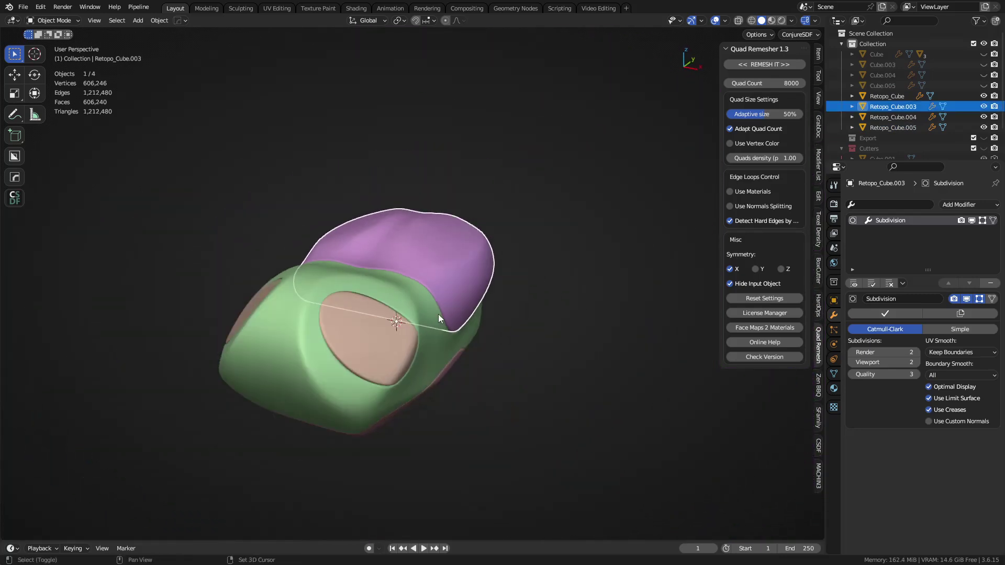
{"action": "middle_click_drag", "start_coordinate": [427, 316], "coordinate": [451, 277]}
{"action": "left_click", "coordinate": [361, 250]}
{"action": "middle_click_drag", "start_coordinate": [362, 255], "coordinate": [538, 307]}
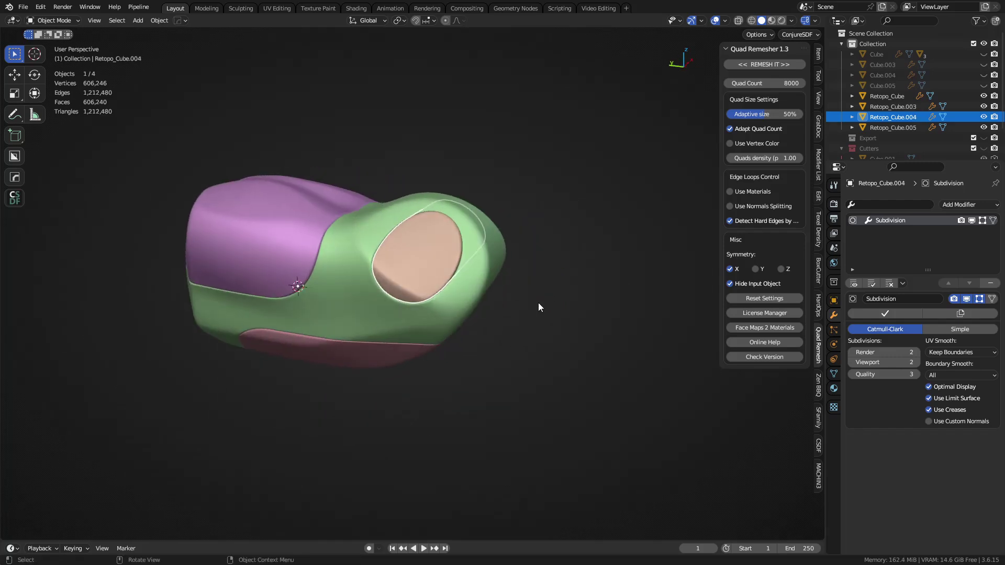
{"action": "key", "text": "h"}
{"action": "middle_click_drag", "start_coordinate": [474, 307], "coordinate": [483, 278]}
{"action": "scroll", "coordinate": [461, 303], "scroll_direction": "up", "scroll_amount": 2}
{"action": "key", "text": "alt+h"}
Examine the seams of the upper and bottom pieces against the main body up close
{"action": "key", "text": "a"}
{"action": "key", "text": "a"}
{"action": "mouse_move", "coordinate": [460, 296]}
{"action": "middle_mouse_down", "text": "shift"}
{"action": "mouse_move", "coordinate": [432, 316]}
{"action": "mouse_move", "coordinate": [447, 283]}
{"action": "middle_mouse_up", "text": "shift"}
{"action": "left_click", "coordinate": [386, 265]}
{"action": "middle_click_drag", "start_coordinate": [200, 317], "coordinate": [263, 291], "text": "shift"}
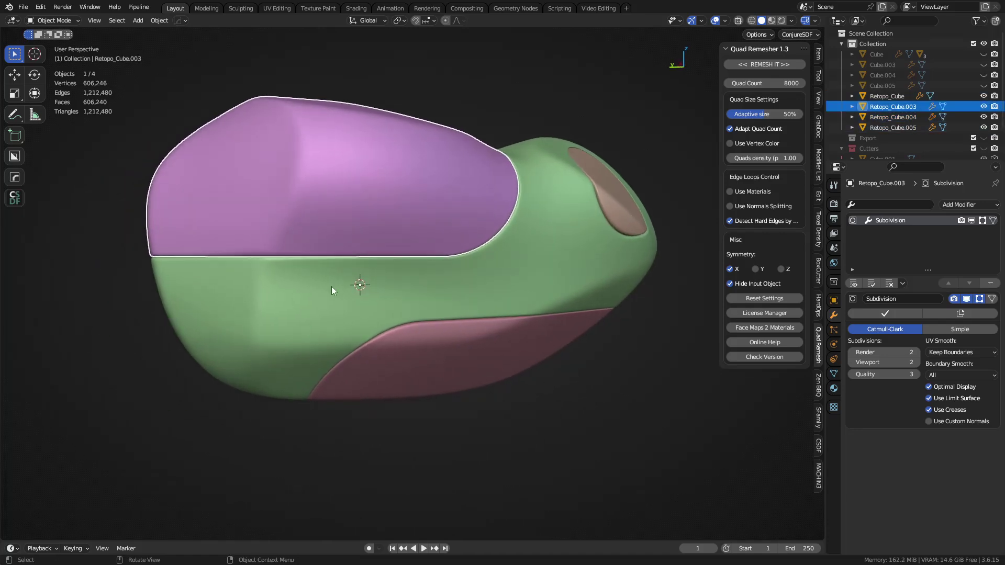
{"action": "middle_click_drag", "start_coordinate": [398, 277], "coordinate": [335, 282]}
{"action": "scroll", "coordinate": [426, 296], "scroll_direction": "up", "scroll_amount": 3}
{"action": "middle_click_drag", "start_coordinate": [438, 303], "coordinate": [396, 297]}
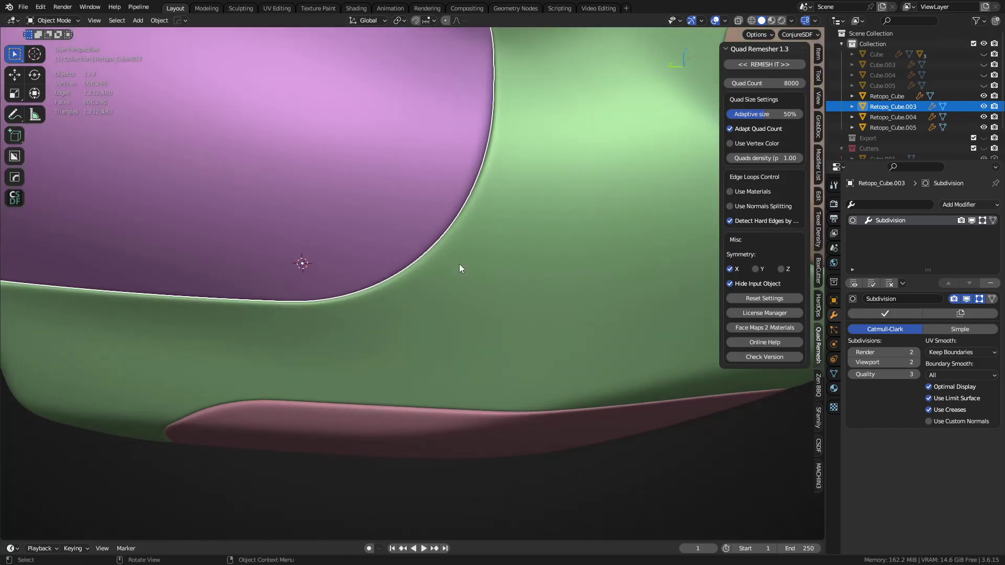
{"action": "scroll", "coordinate": [384, 296], "scroll_direction": "down", "scroll_amount": 5}
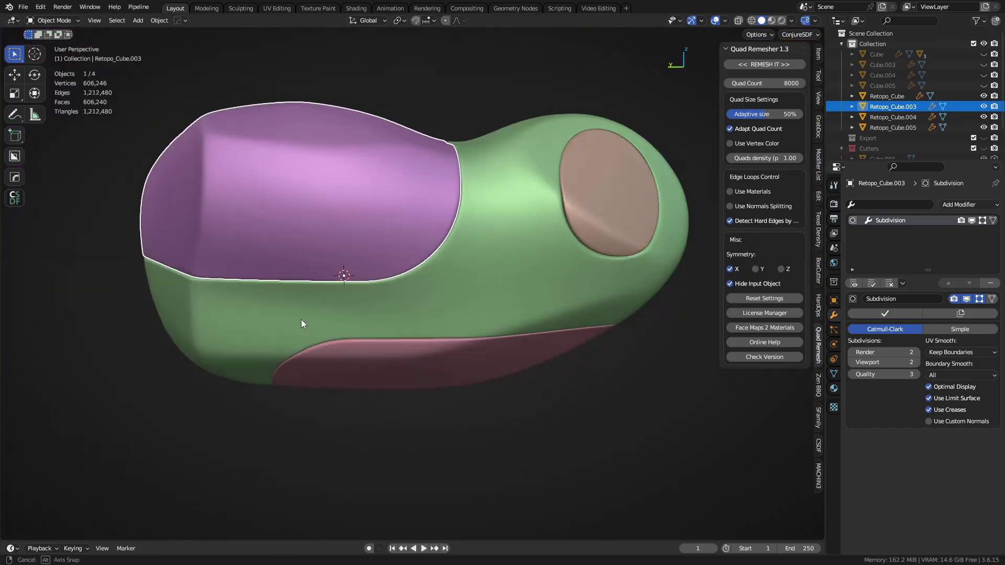
{"action": "middle_click_drag", "start_coordinate": [325, 296], "coordinate": [385, 273]}
{"action": "middle_click_drag", "start_coordinate": [457, 273], "coordinate": [382, 237]}
Add a 2 m cube and move it horizontally to stand beside the body
{"action": "key", "text": "alt+a"}
{"action": "key", "text": "shift+a"}
{"action": "mouse_move", "coordinate": [382, 236]}
{"action": "left_click", "coordinate": [438, 251]}
{"action": "scroll", "coordinate": [438, 254], "scroll_direction": "down", "scroll_amount": 3}
{"action": "key", "text": "g"}
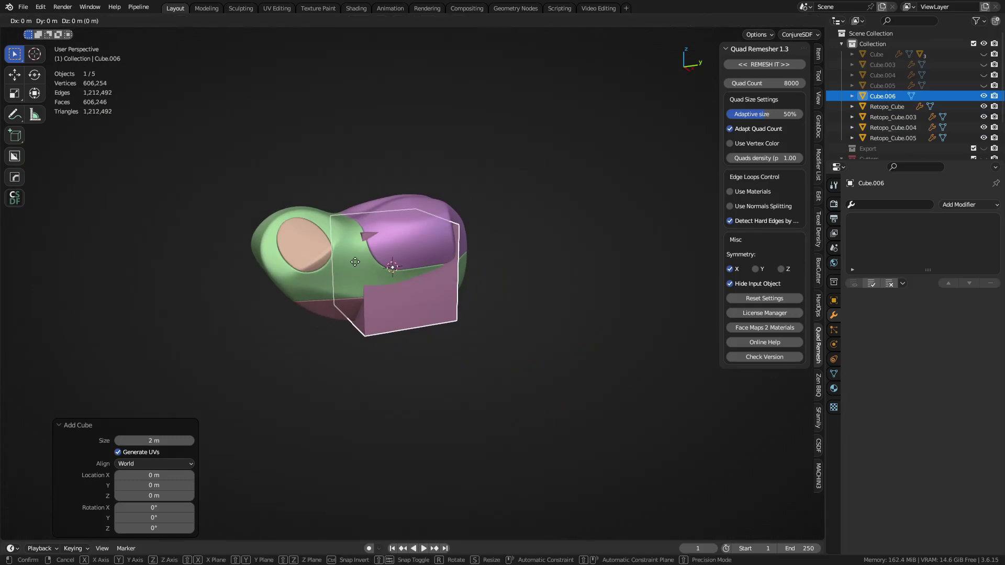
{"action": "key", "text": "shift+z"}
{"action": "left_click", "coordinate": [429, 313]}
Lengthen the cube into a long box by moving its front end face outward along Y
{"action": "middle_click_drag", "start_coordinate": [455, 338], "coordinate": [398, 287], "text": "shift"}
{"action": "key", "text": "Tab"}
{"action": "key", "text": "3"}
{"action": "left_click", "coordinate": [357, 262]}
{"action": "key", "text": "g"}
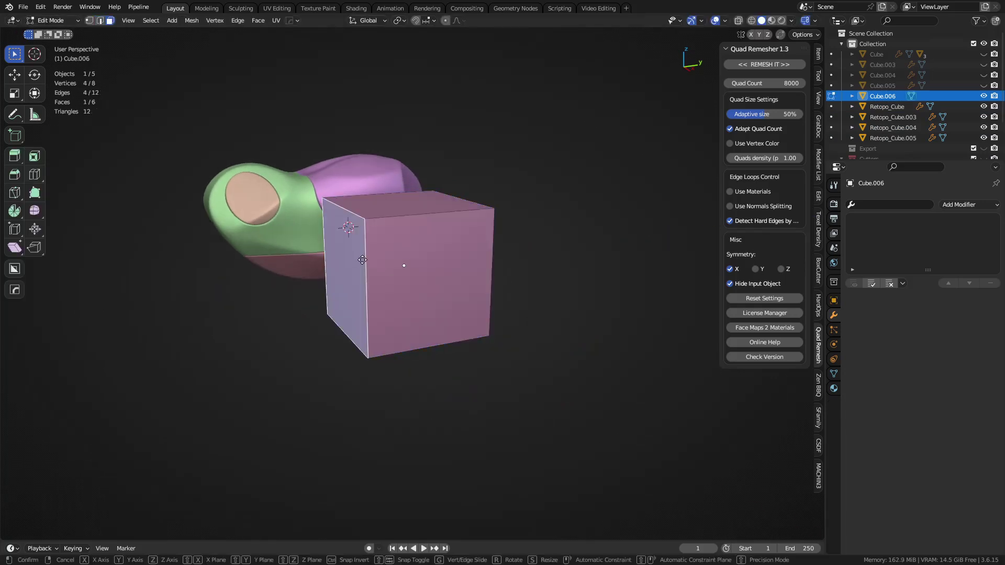
{"action": "key", "text": "y"}
{"action": "left_click", "coordinate": [175, 287]}
Lower the box's top face about 0.59 m along Z
{"action": "middle_click_drag", "start_coordinate": [228, 257], "coordinate": [361, 245], "text": "shift"}
{"action": "key", "text": "2"}
{"action": "left_click", "coordinate": [392, 221]}
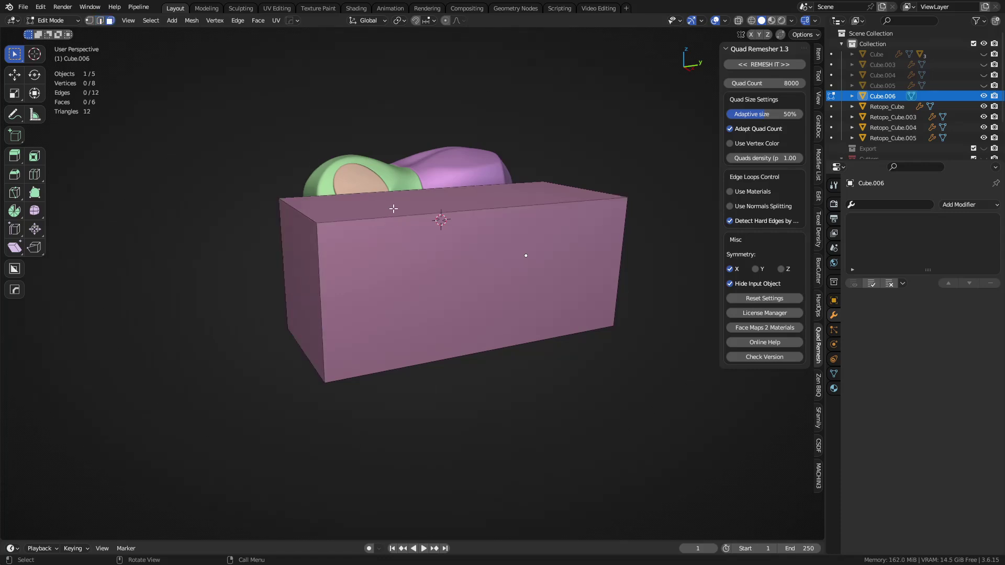
{"action": "key", "text": "g"}
{"action": "key", "text": "z"}
{"action": "left_click", "coordinate": [403, 248]}
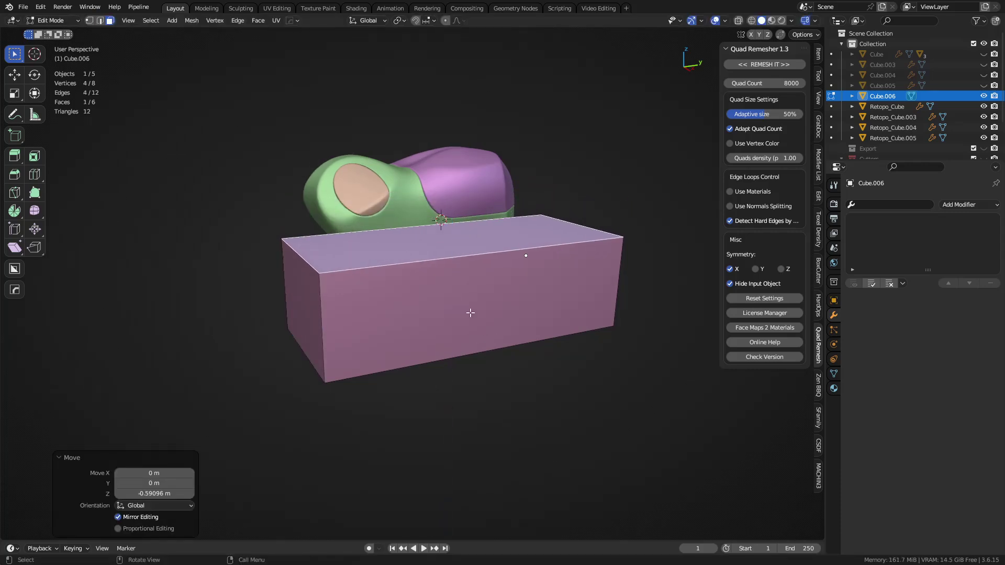
Bevel the box's long top edge with one segment about 0.63 m wide and return to Object Mode
{"action": "key", "text": "2"}
{"action": "key", "text": "ctrl+b"}
{"action": "scroll", "coordinate": [543, 312], "scroll_direction": "up", "scroll_amount": 5}
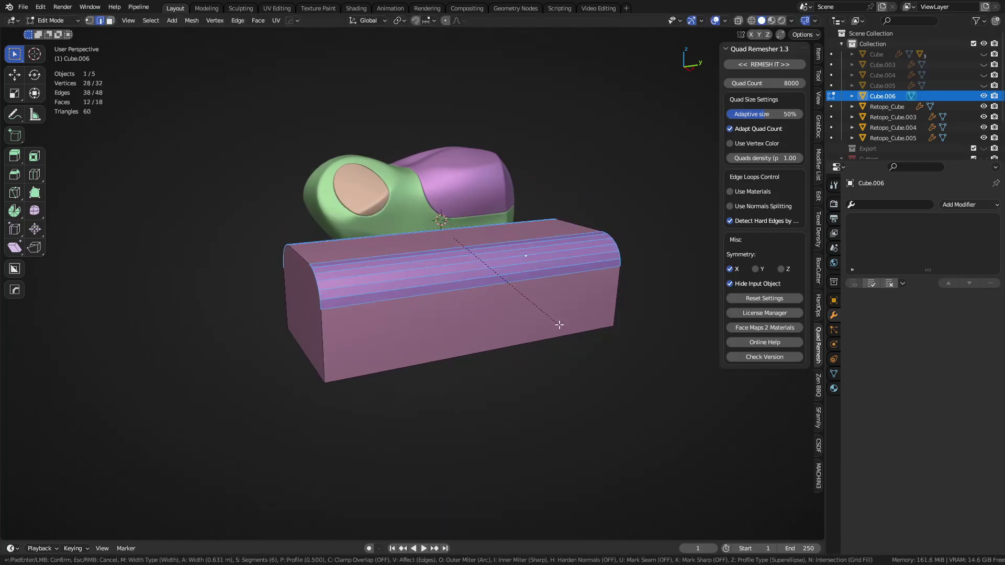
{"action": "scroll", "coordinate": [558, 325], "scroll_direction": "down", "scroll_amount": 5}
{"action": "left_click", "coordinate": [559, 327]}
{"action": "key", "text": "ctrl+Tab"}
{"action": "left_click", "coordinate": [483, 335]}
{"action": "key", "text": "shift+a"}
{"action": "mouse_move", "coordinate": [452, 285]}
{"action": "left_click", "coordinate": [492, 306]}
{"action": "key", "text": "g"}
{"action": "key", "text": "y"}
{"action": "right_click", "coordinate": [432, 313]}
{"action": "key", "text": "x"}
{"action": "left_click", "coordinate": [462, 286]}
Snap the 3D cursor to the chamfered box, add a second cube there and move it down along Z
{"action": "left_click", "coordinate": [454, 287]}
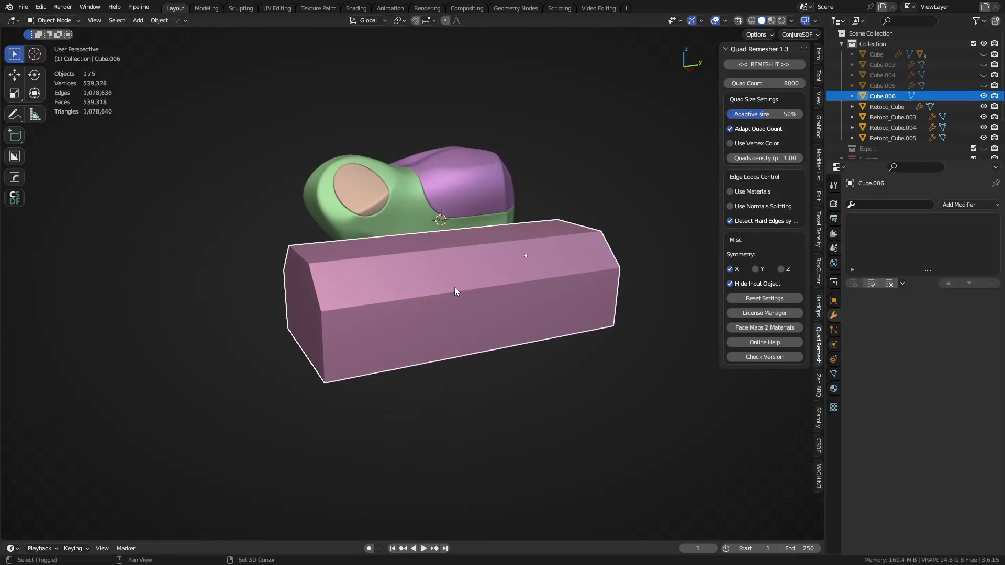
{"action": "key", "text": "shift+s"}
{"action": "key", "text": "2"}
{"action": "key", "text": "shift+a"}
{"action": "mouse_move", "coordinate": [448, 277]}
{"action": "left_click", "coordinate": [479, 293]}
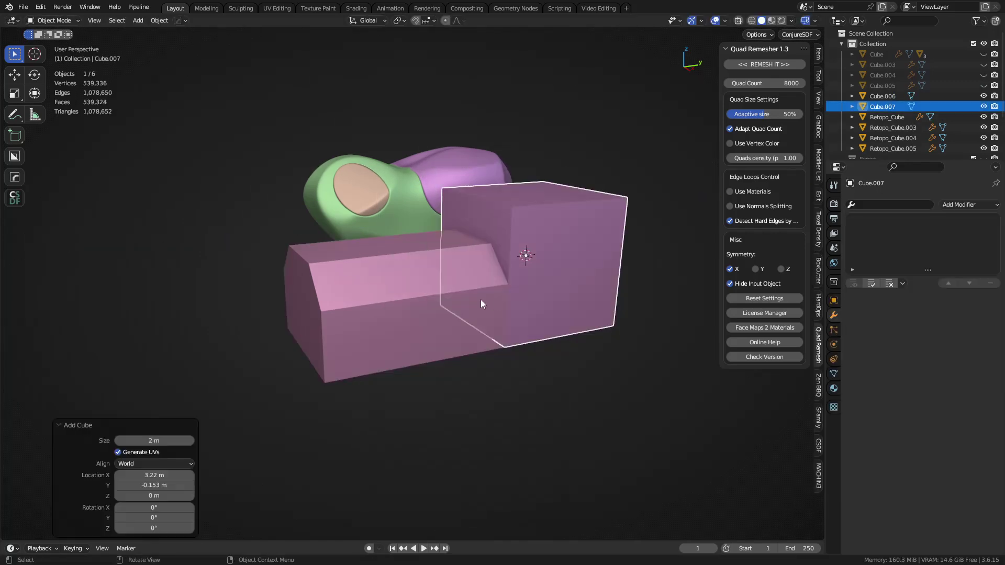
{"action": "key", "text": "g"}
{"action": "key", "text": "z"}
{"action": "left_click", "coordinate": [473, 344]}
Widen the second cube along X in Edit Mode and adjust its front end face along Y
{"action": "key", "text": "ctrl+Tab"}
{"action": "left_click", "coordinate": [521, 345]}
{"action": "key", "text": "s"}
{"action": "key", "text": "x"}
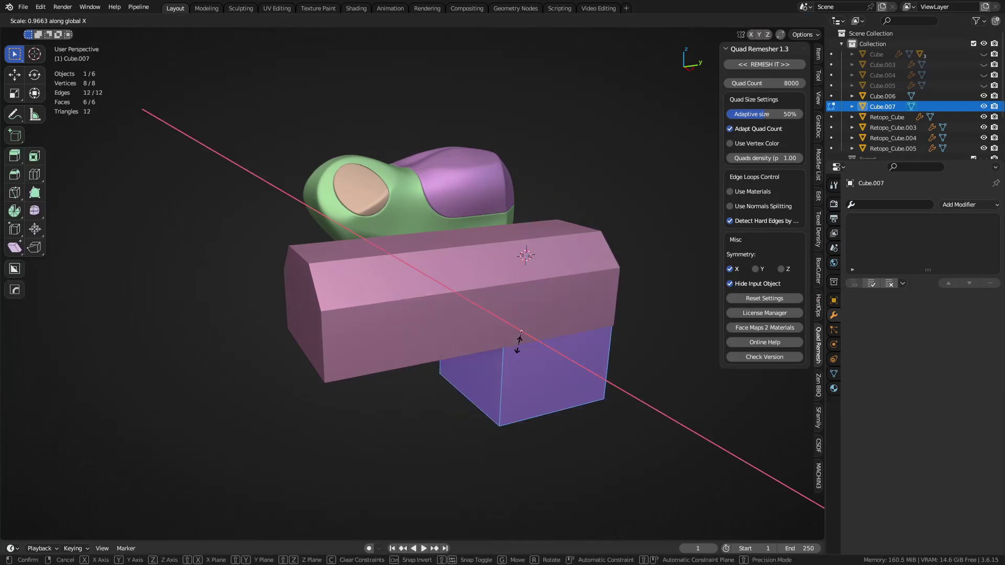
{"action": "left_click", "coordinate": [521, 354]}
{"action": "key", "text": "3"}
{"action": "left_click", "coordinate": [510, 339]}
{"action": "key", "text": "g"}
{"action": "key", "text": "y"}
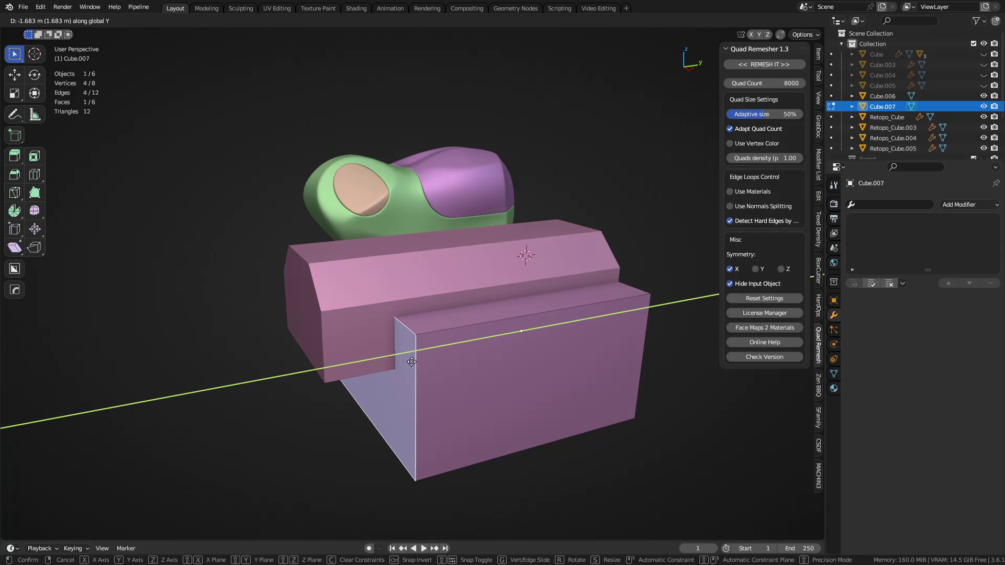
{"action": "left_click", "coordinate": [522, 337]}
Extrude the second cube's front end face along Y and lower its new top edge along Z into a slope
{"action": "key", "text": "e"}
{"action": "key", "text": "y"}
{"action": "left_click", "coordinate": [460, 352]}
{"action": "key", "text": "2"}
{"action": "left_click", "coordinate": [447, 320]}
{"action": "key", "text": "g"}
{"action": "key", "text": "z"}
{"action": "left_click", "coordinate": [448, 325]}
Extrude the lowered end face farther along Y past the chamfered box and return to Object Mode
{"action": "key", "text": "3"}
{"action": "left_click", "coordinate": [445, 353]}
{"action": "key", "text": "e"}
{"action": "key", "text": "y"}
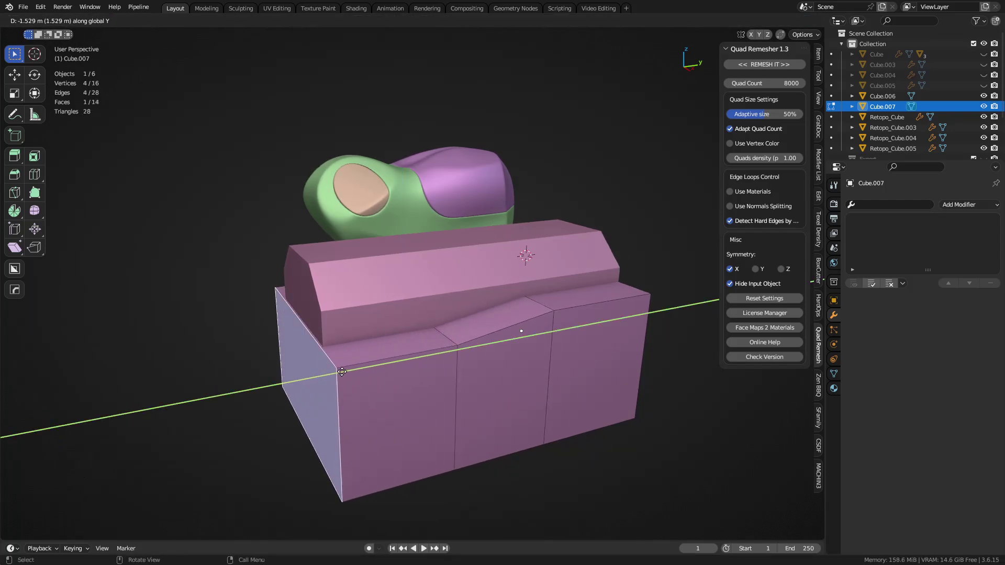
{"action": "left_click", "coordinate": [303, 376]}
{"action": "key", "text": "ctrl+Tab"}
{"action": "left_click", "coordinate": [483, 329]}
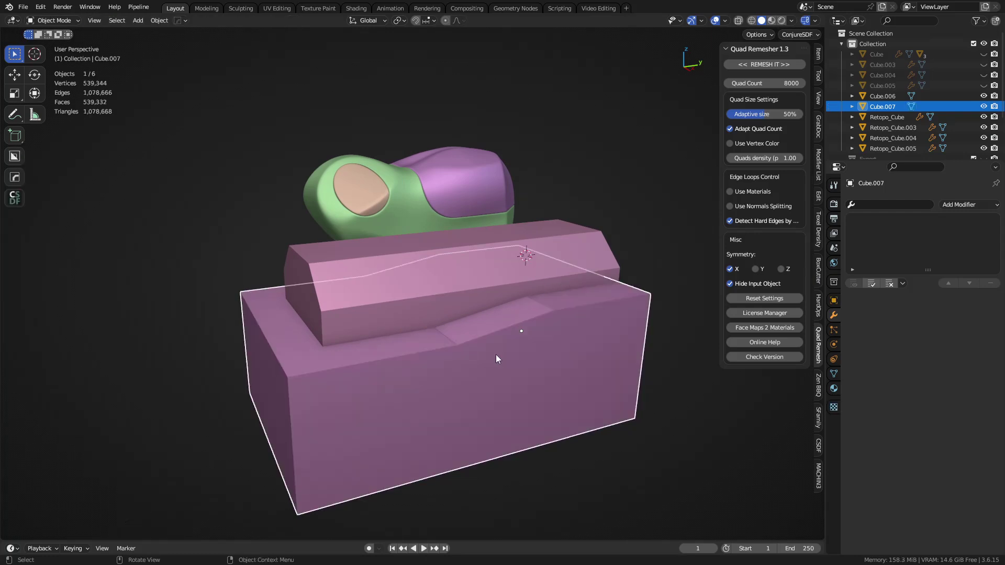
Try a Slash boolean of the chamfered box with the stepped cutter block and undo it
{"action": "middle_click_drag", "start_coordinate": [475, 353], "coordinate": [447, 311]}
{"action": "left_click", "coordinate": [394, 266], "text": "shift"}
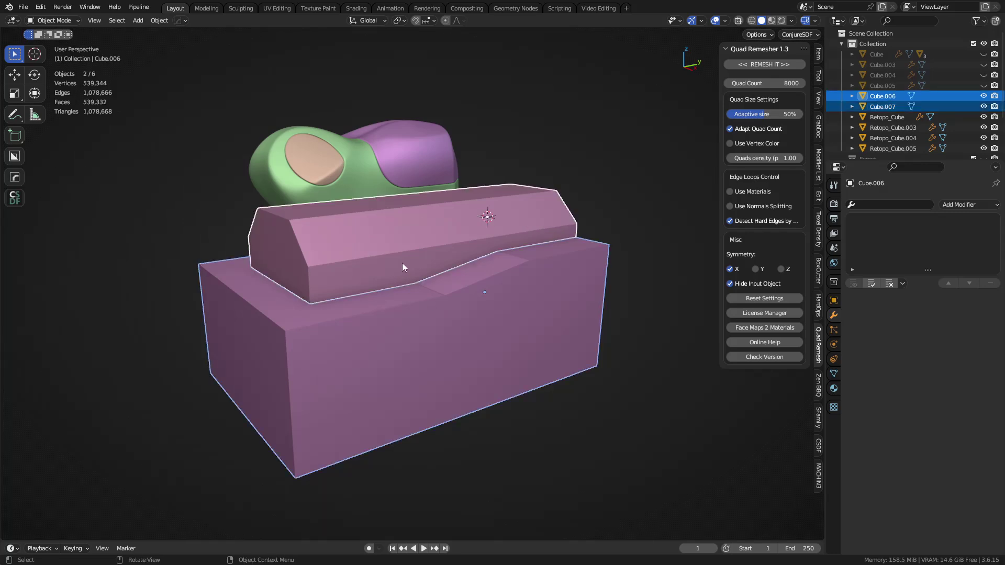
{"action": "left_click", "coordinate": [407, 256]}
{"action": "left_click", "coordinate": [408, 254]}
{"action": "left_click", "coordinate": [410, 252], "text": "shift"}
{"action": "key", "text": "shift+q"}
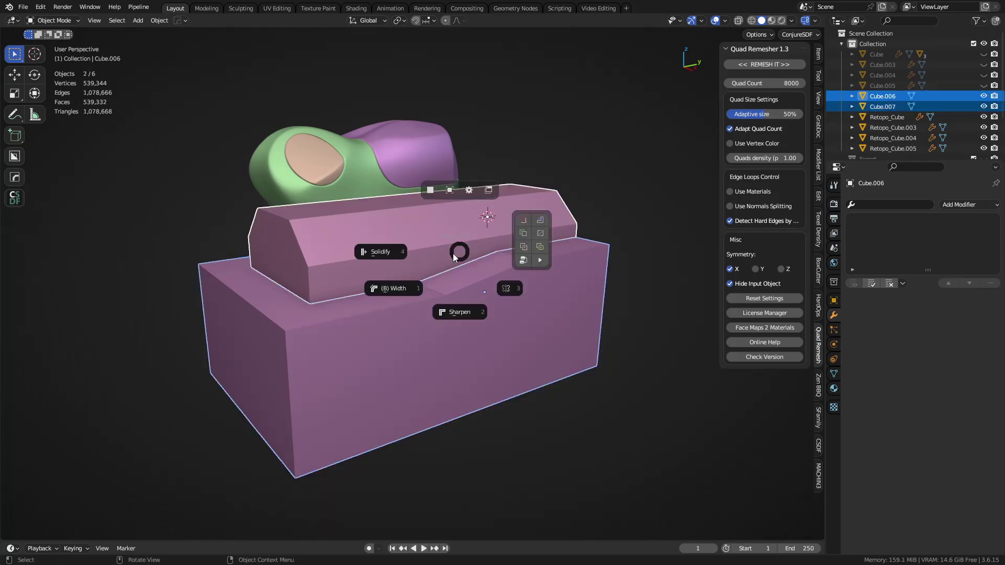
{"action": "left_click", "coordinate": [541, 249]}
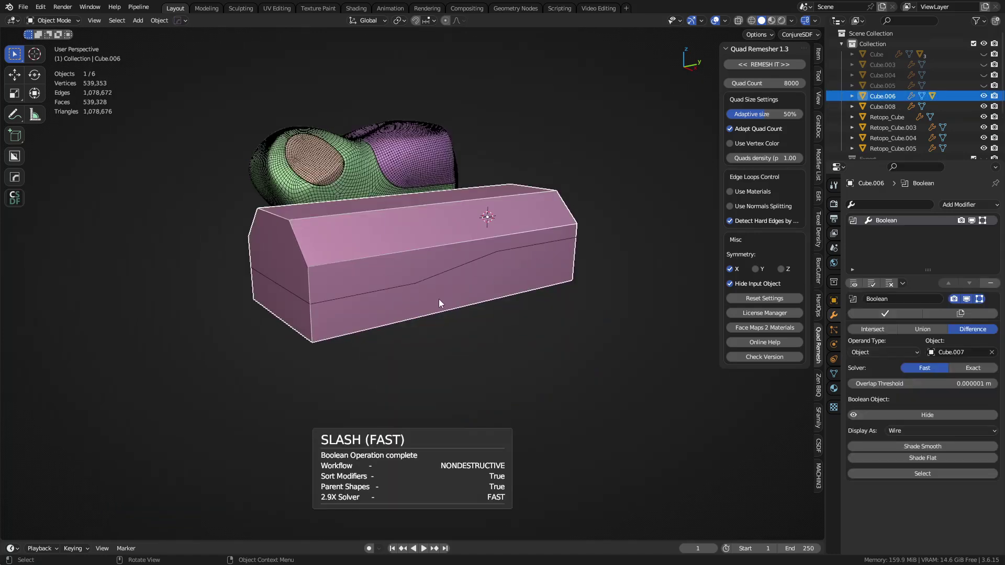
{"action": "key", "text": "ctrl+z"}
{"action": "key", "text": "ctrl+z"}
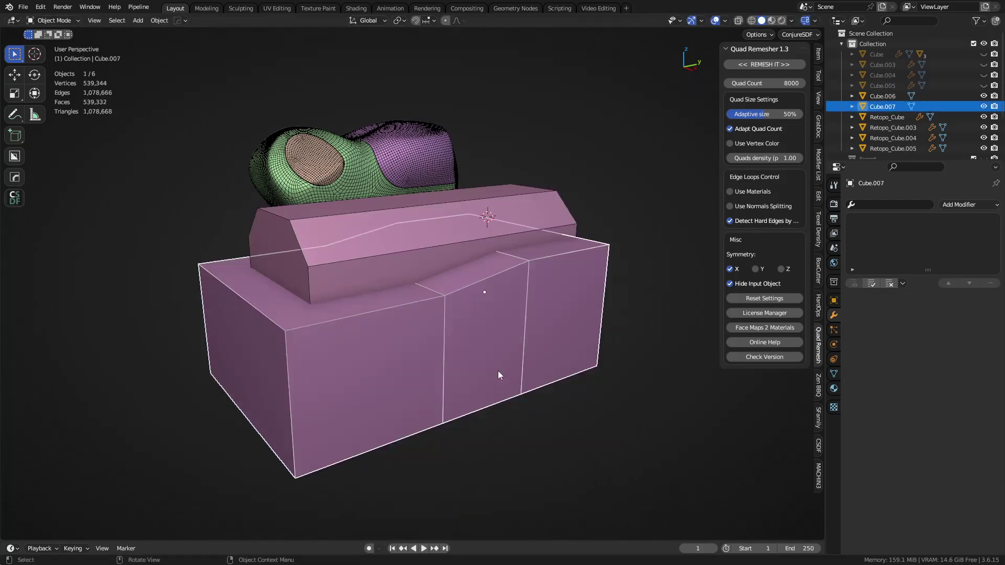
Split the chamfered box with the stepped cutter block using the Slash boolean
{"action": "left_click", "coordinate": [416, 269], "text": "shift"}
{"action": "key", "text": "q"}
{"action": "left_click", "coordinate": [499, 261]}
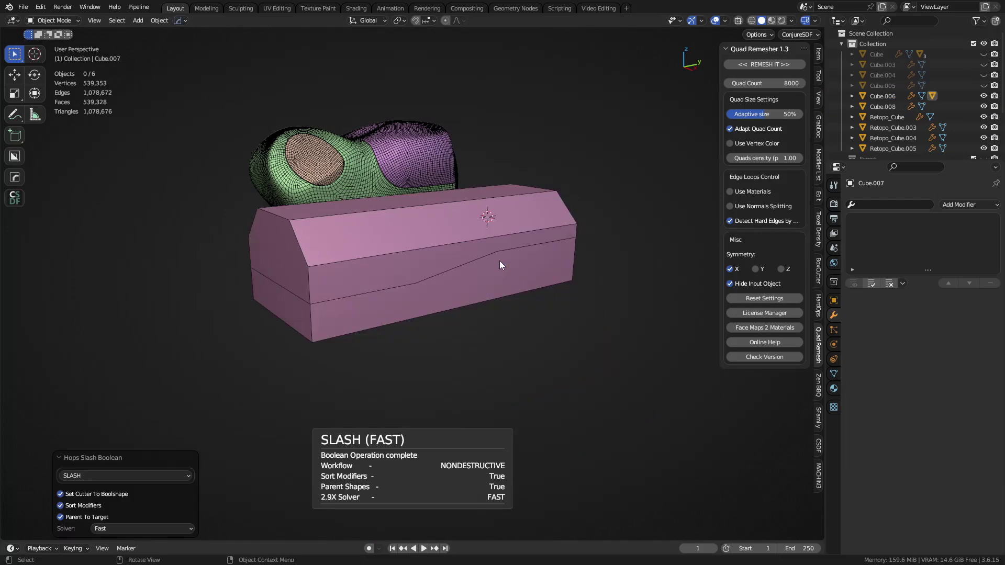
Reveal the hidden stepped cutter of the lower piece as a selected wireframe
{"action": "left_click", "coordinate": [426, 296]}
{"action": "middle_click_drag", "start_coordinate": [318, 306], "coordinate": [473, 306]}
{"action": "key", "text": "q"}
{"action": "key", "text": "e"}
{"action": "left_click", "coordinate": [470, 318]}
Move the cutter along Z, then shift it freely by about 0.02 m in X, 0.09 m in Y and 0.007 m in Z
{"action": "key", "text": "g"}
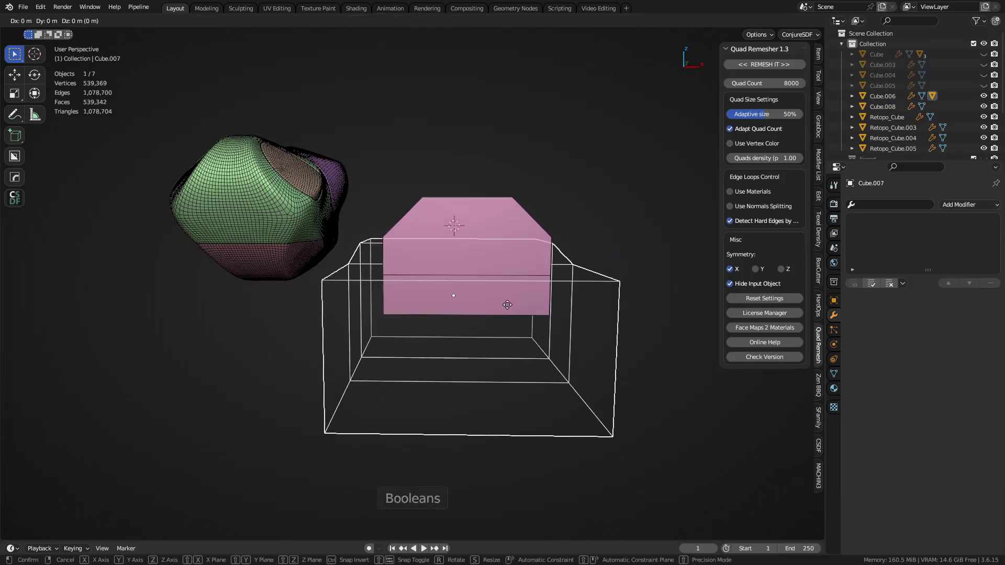
{"action": "key", "text": "z"}
{"action": "left_click", "coordinate": [523, 285]}
{"action": "middle_click_drag", "start_coordinate": [523, 285], "coordinate": [325, 328]}
{"action": "key", "text": "g"}
{"action": "left_click", "coordinate": [371, 324]}
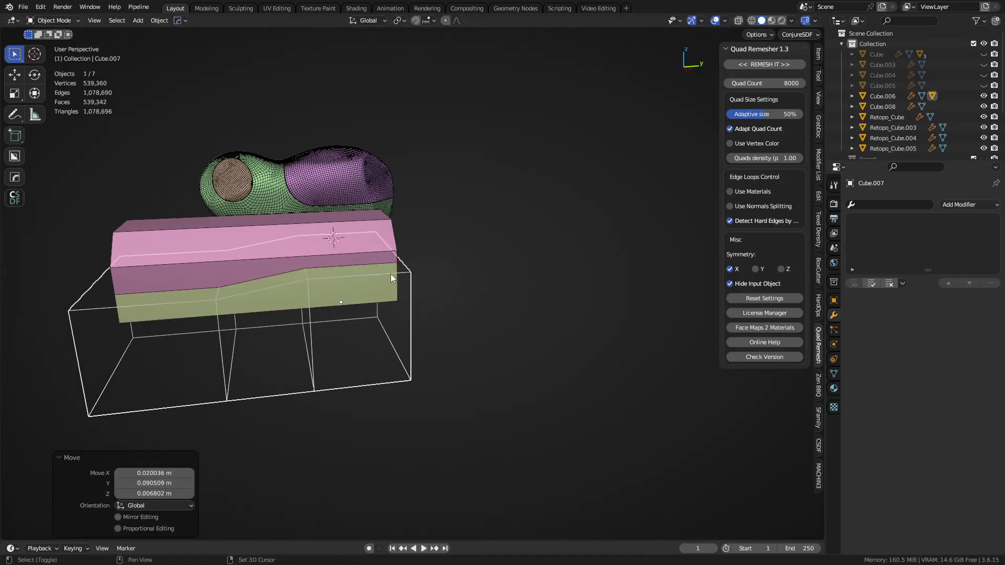
Try a quad remesh of the lower piece at 8000 quads, inspect the seam and undo it
{"action": "middle_click_drag", "start_coordinate": [412, 276], "coordinate": [472, 282]}
{"action": "scroll", "coordinate": [419, 287], "scroll_direction": "up", "scroll_amount": 2}
{"action": "left_click", "coordinate": [419, 284]}
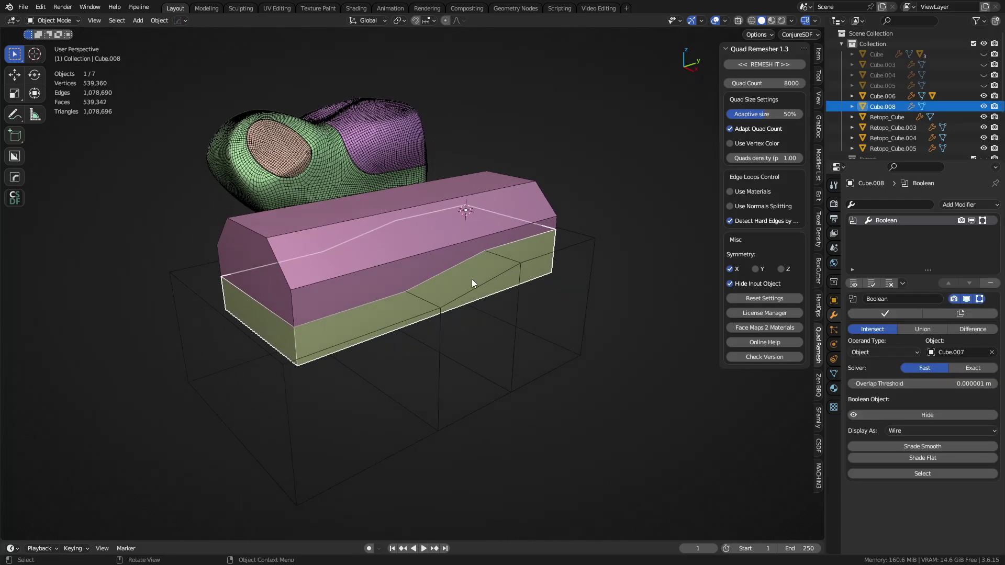
{"action": "left_click", "coordinate": [763, 64]}
{"action": "mouse_move", "coordinate": [477, 328]}
{"action": "middle_mouse_down"}
{"action": "mouse_move", "coordinate": [433, 291]}
{"action": "mouse_move", "coordinate": [388, 313]}
{"action": "mouse_move", "coordinate": [477, 313]}
{"action": "middle_mouse_up"}
{"action": "middle_click", "coordinate": [423, 253], "text": "alt"}
{"action": "scroll", "coordinate": [441, 309], "scroll_direction": "up", "scroll_amount": 5}
{"action": "scroll", "coordinate": [478, 313], "scroll_direction": "down", "scroll_amount": 3}
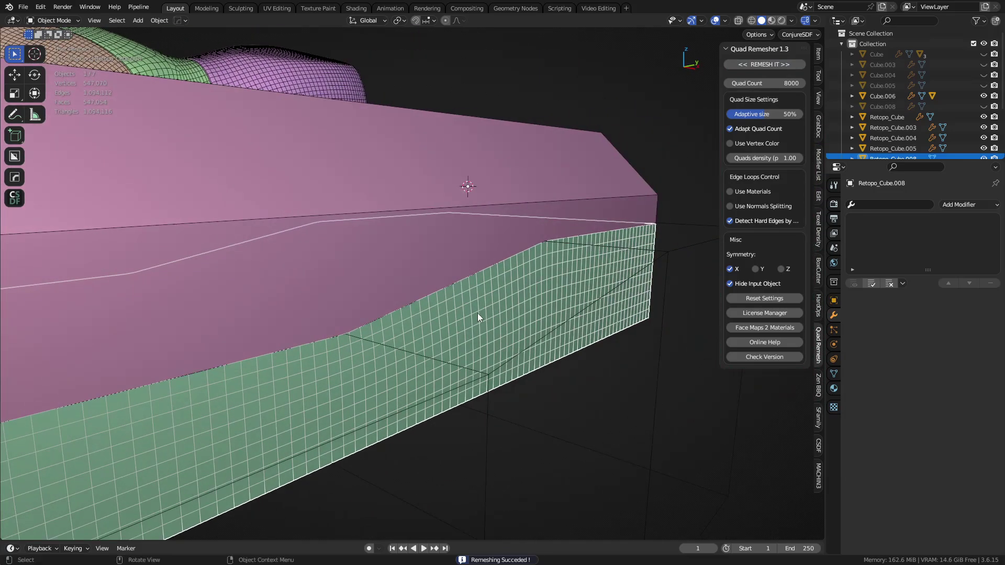
{"action": "key", "text": "ctrl+z"}
{"action": "scroll", "coordinate": [381, 267], "scroll_direction": "down", "scroll_amount": 3}
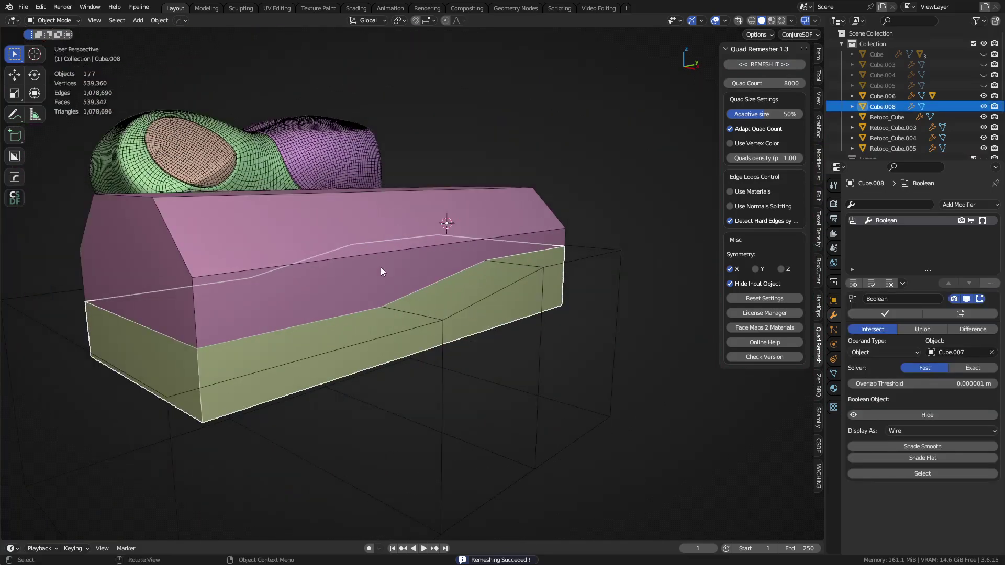
Try a quad remesh of the upper piece with hard edge detection and undo it
{"action": "left_click", "coordinate": [765, 64]}
{"action": "middle_click_drag", "start_coordinate": [474, 291], "coordinate": [329, 223]}
{"action": "key", "text": "ctrl+z"}
Try remeshing the upper piece with Use Normals Splitting on and Detect Hard Edges by Angle off, and undo the remesh
{"action": "middle_click_drag", "start_coordinate": [360, 291], "coordinate": [728, 195]}
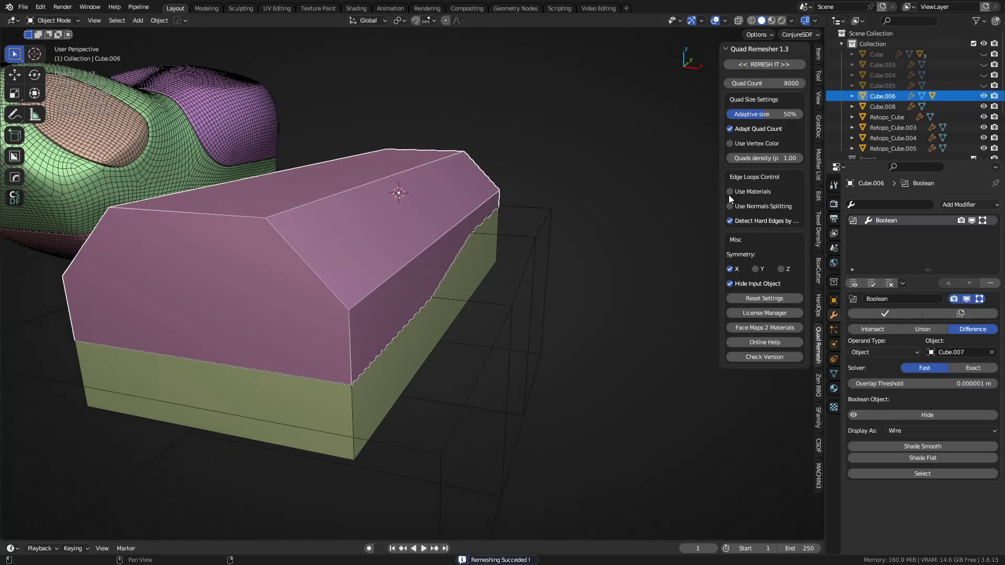
{"action": "left_click", "coordinate": [747, 221]}
{"action": "left_click", "coordinate": [753, 206]}
{"action": "left_click", "coordinate": [762, 65]}
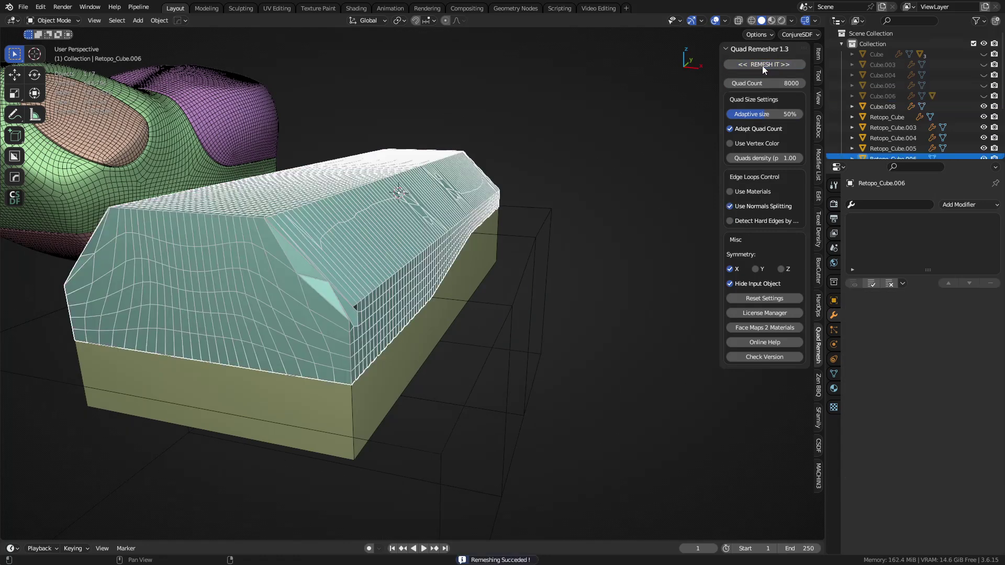
{"action": "key", "text": "ctrl+z"}
Add a Bevel modifier with 8 segments and about 0.062 m offset to the upper piece, ordered above its Boolean
{"action": "middle_click_drag", "start_coordinate": [511, 263], "coordinate": [423, 288]}
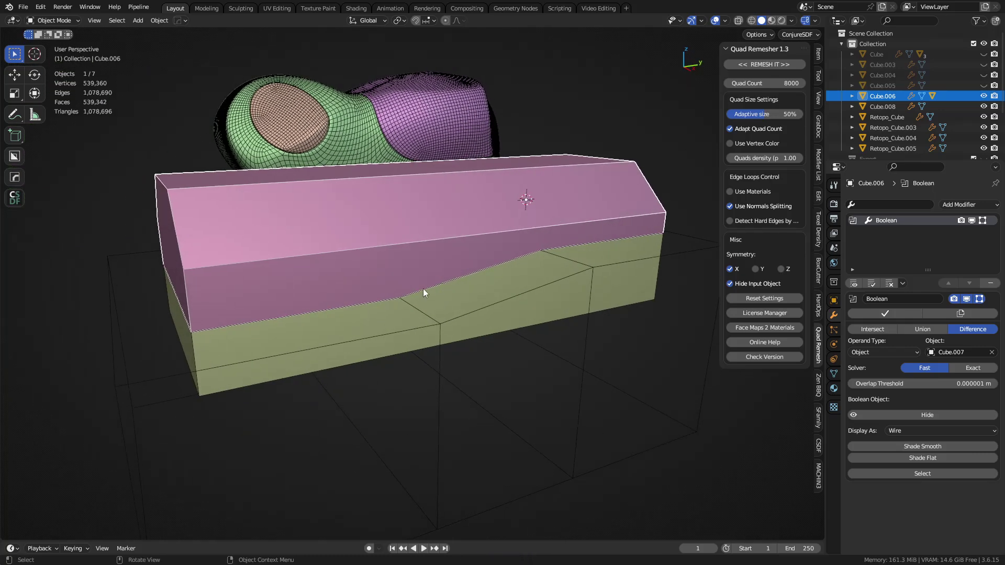
{"action": "left_click", "coordinate": [501, 292]}
{"action": "left_click", "coordinate": [447, 262]}
{"action": "middle_click_drag", "start_coordinate": [494, 284], "coordinate": [464, 288]}
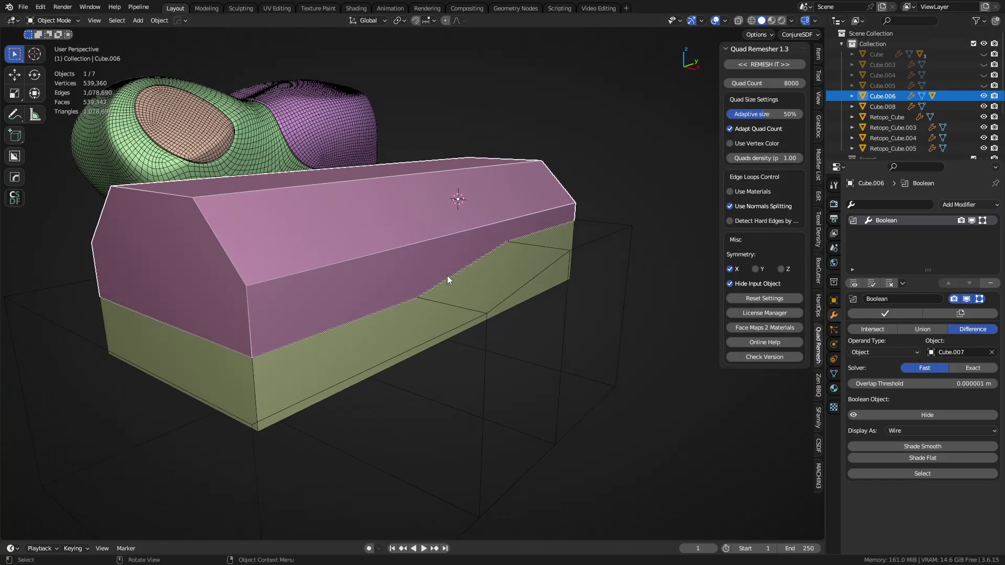
{"action": "key", "text": "q"}
{"action": "left_click", "coordinate": [416, 271]}
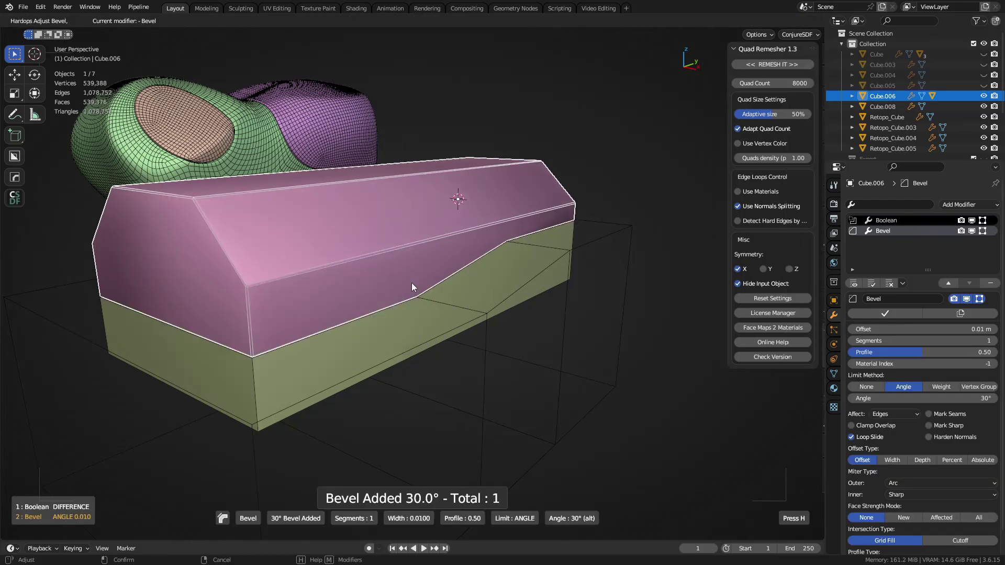
{"action": "scroll", "coordinate": [350, 271], "scroll_direction": "up", "scroll_amount": 7}
{"action": "left_click", "coordinate": [351, 271]}
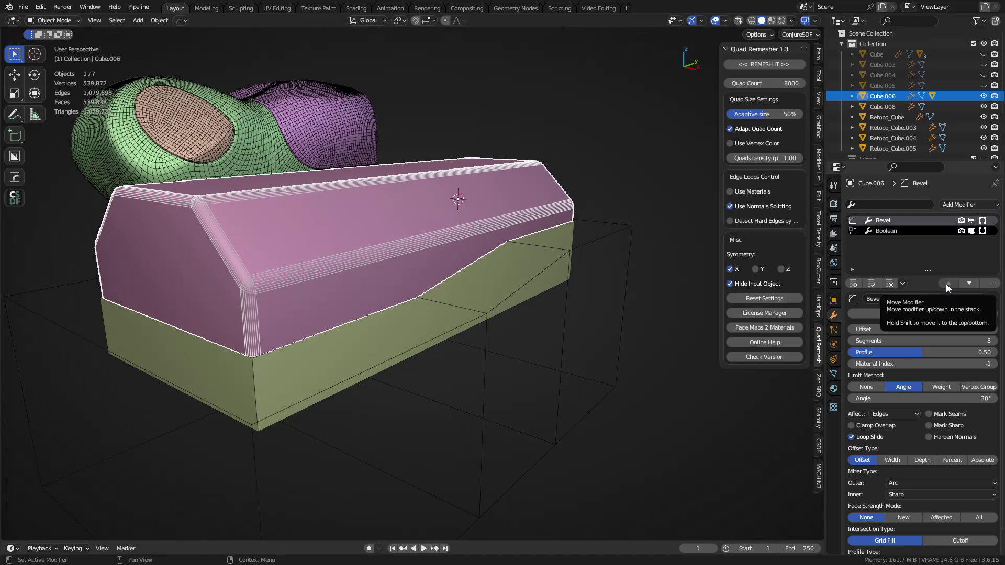
Add a Bevel modifier with 5 segments and about 0.067 m offset to the lower piece, ordered above its Boolean
{"action": "left_click", "coordinate": [386, 331]}
{"action": "key", "text": "q"}
{"action": "left_click", "coordinate": [386, 331]}
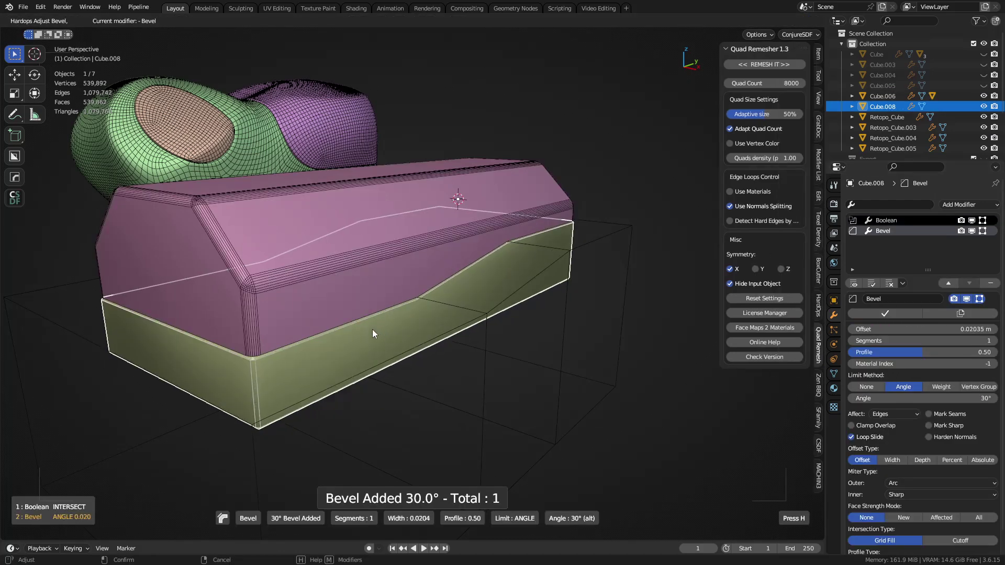
{"action": "left_click", "coordinate": [320, 335]}
{"action": "left_click", "coordinate": [949, 282]}
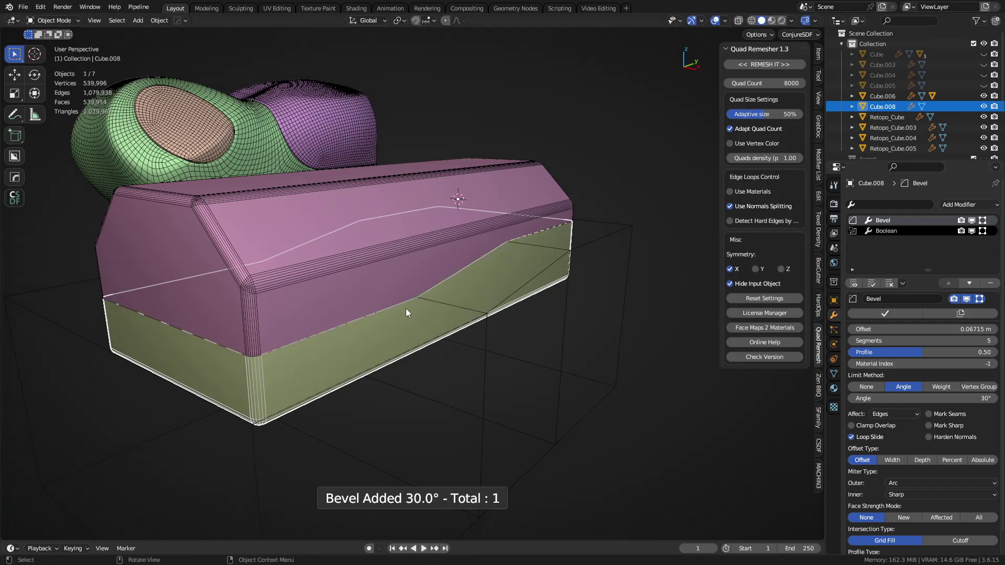
Switch edge loop control back to Detect Hard Edges by Angle and apply Shade Auto Smooth to both box pieces
{"action": "left_click", "coordinate": [303, 291]}
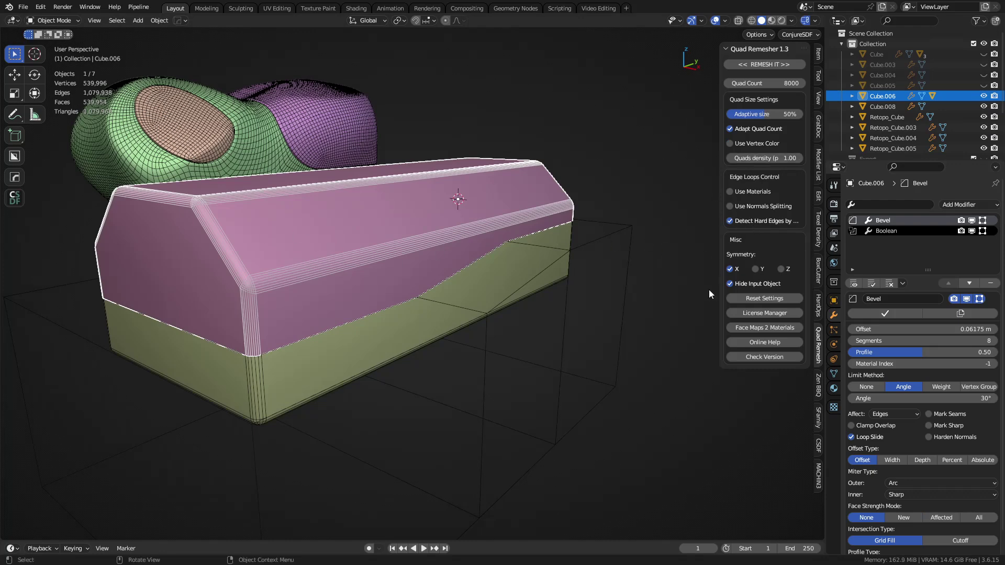
{"action": "right_click", "coordinate": [517, 225]}
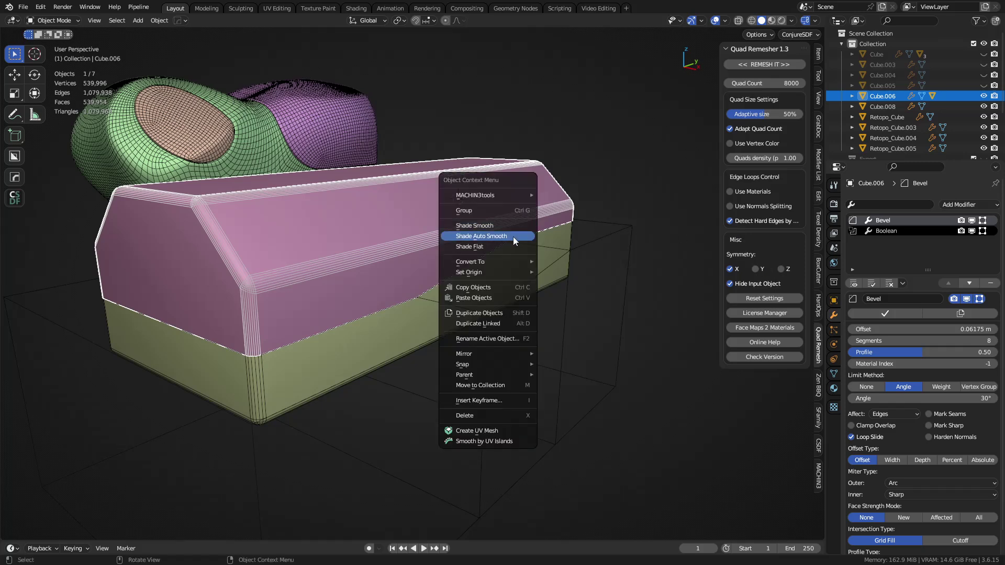
{"action": "left_click", "coordinate": [513, 237]}
{"action": "left_click", "coordinate": [406, 327]}
{"action": "right_click", "coordinate": [406, 326]}
{"action": "left_click", "coordinate": [407, 327]}
Try a quad remesh of the bevelled upper piece, undo it and briefly check the piece in Edit Mode
{"action": "left_click", "coordinate": [503, 168]}
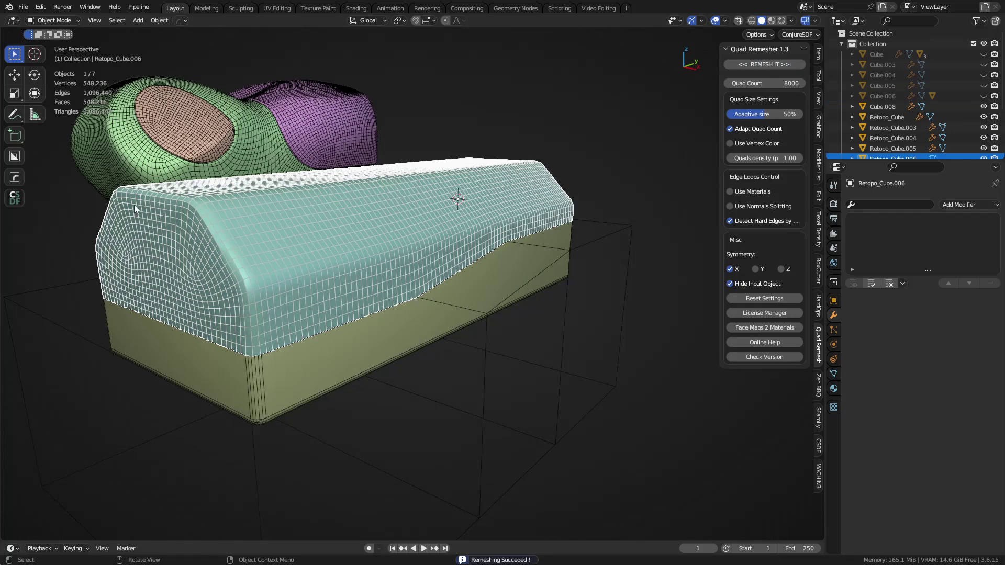
{"action": "key", "text": "ctrl+z"}
{"action": "key", "text": "ctrl+Tab"}
{"action": "left_click", "coordinate": [379, 283]}
{"action": "key", "text": "ctrl+Tab"}
{"action": "left_click", "coordinate": [338, 294]}
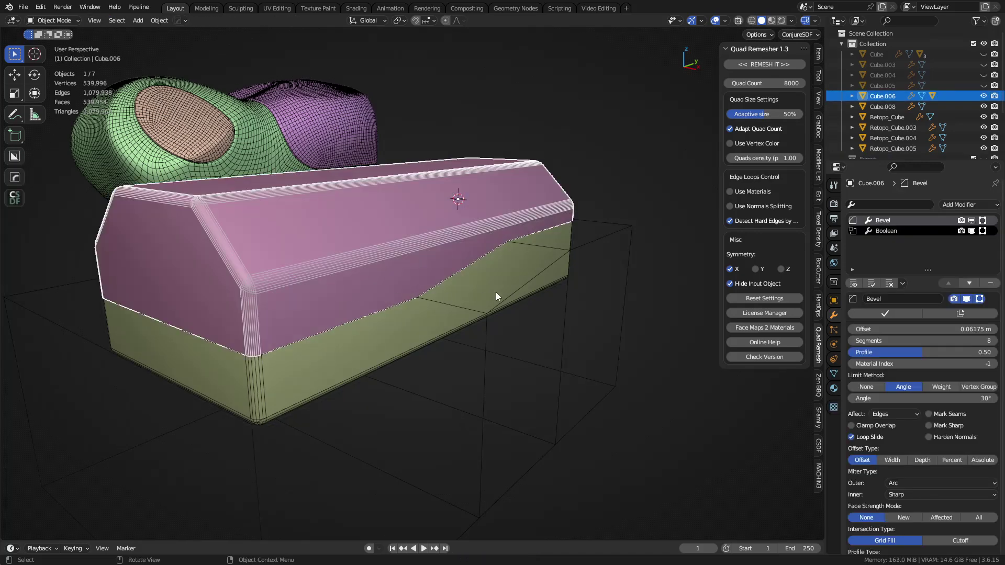
Try remeshing both the upper and lower bevelled pieces, inspect them from below and undo the remeshes
{"action": "middle_click_drag", "start_coordinate": [465, 291], "coordinate": [492, 279], "text": "shift"}
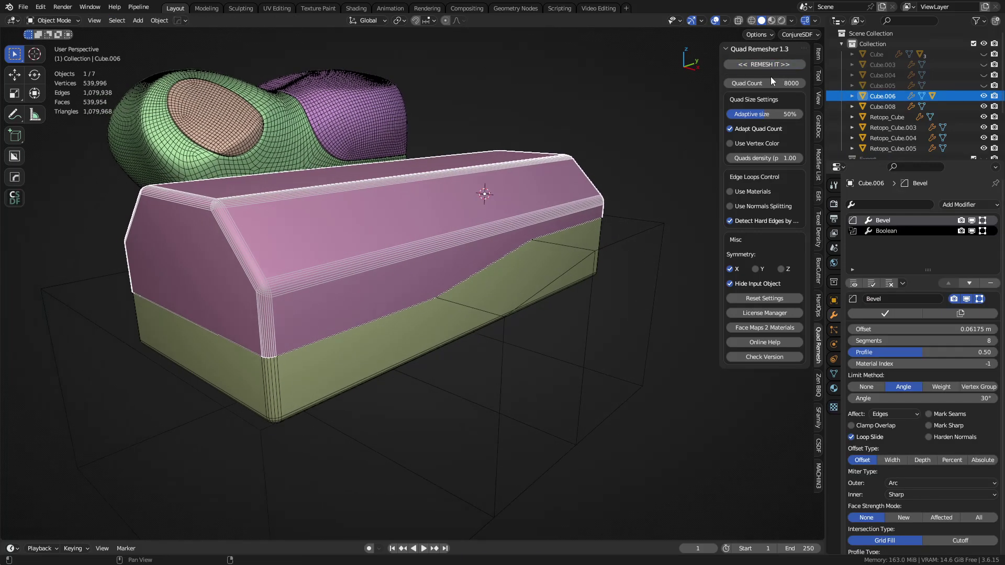
{"action": "middle_click_drag", "start_coordinate": [426, 315], "coordinate": [386, 332]}
{"action": "left_click", "coordinate": [385, 333]}
{"action": "middle_click_drag", "start_coordinate": [533, 332], "coordinate": [344, 314]}
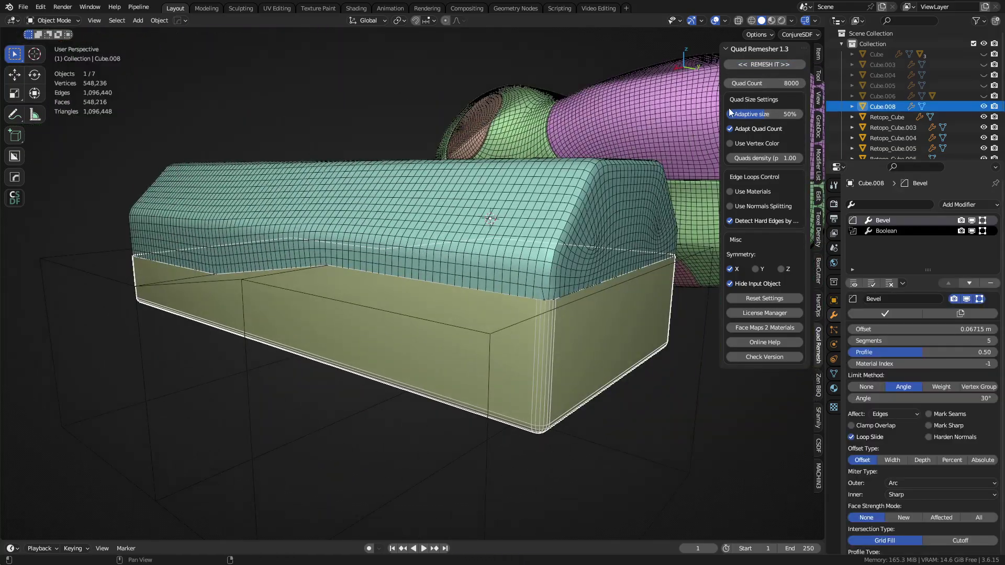
{"action": "middle_click_drag", "start_coordinate": [498, 360], "coordinate": [593, 243]}
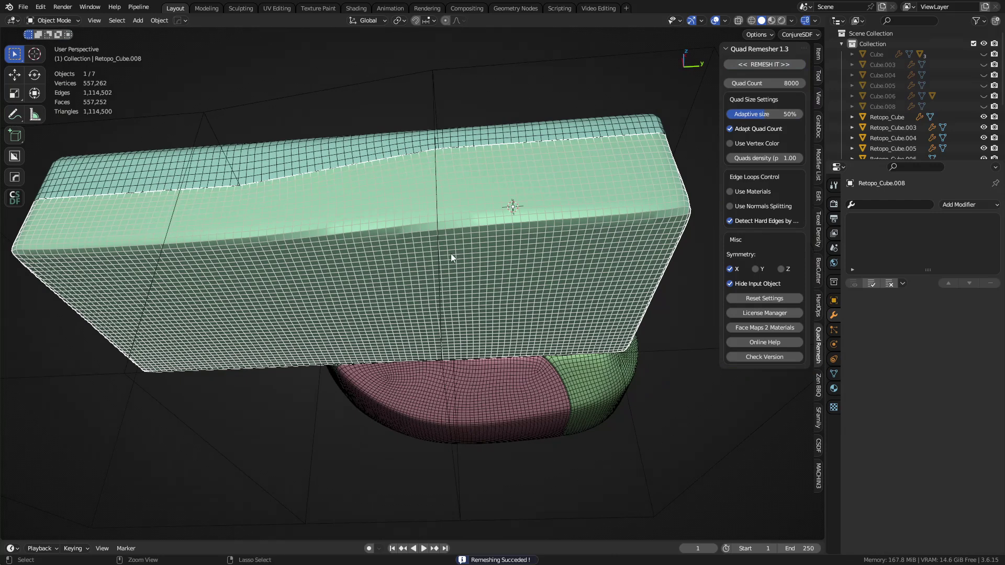
{"action": "key", "text": "ctrl+z"}
{"action": "key", "text": "ctrl+z"}
{"action": "key", "text": "ctrl+z"}
Apply the Bevel modifiers of the upper and lower pieces, keeping their Boolean modifiers live
{"action": "middle_click_drag", "start_coordinate": [343, 268], "coordinate": [384, 288]}
{"action": "key", "text": "ctrl+Tab"}
{"action": "left_click", "coordinate": [450, 279]}
{"action": "key", "text": "ctrl+Tab"}
{"action": "left_click", "coordinate": [392, 288]}
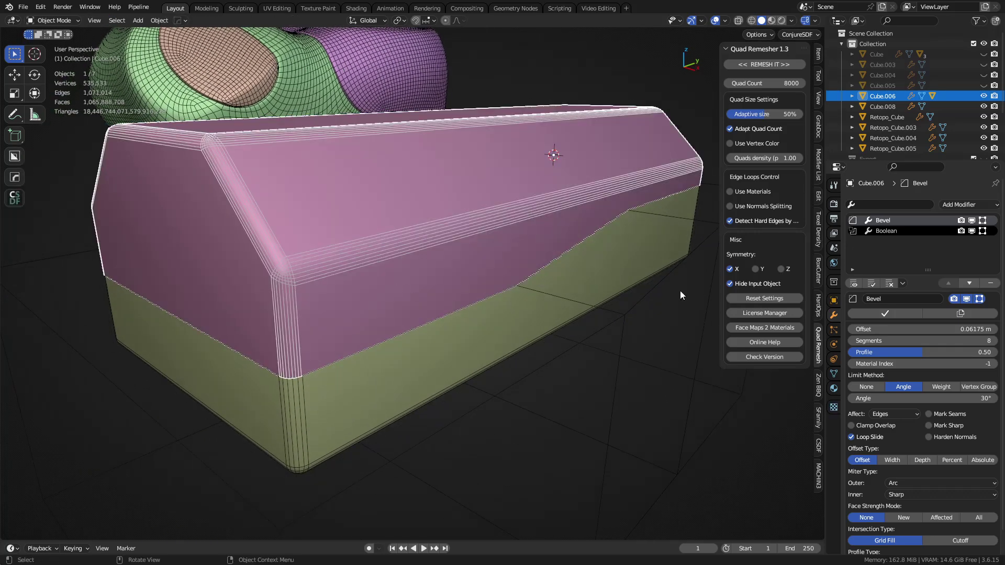
{"action": "left_click", "coordinate": [890, 315]}
{"action": "key", "text": "ctrl+z"}
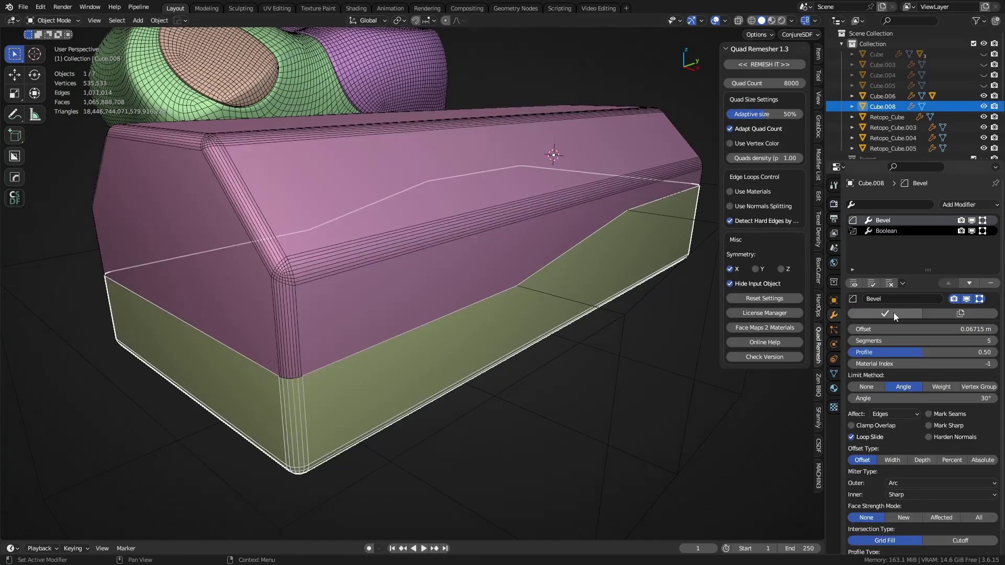
{"action": "left_click", "coordinate": [892, 313]}
Enter Edit Mode on the upper piece with edge selection active
{"action": "key", "text": "ctrl+Tab"}
{"action": "left_click", "coordinate": [367, 309]}
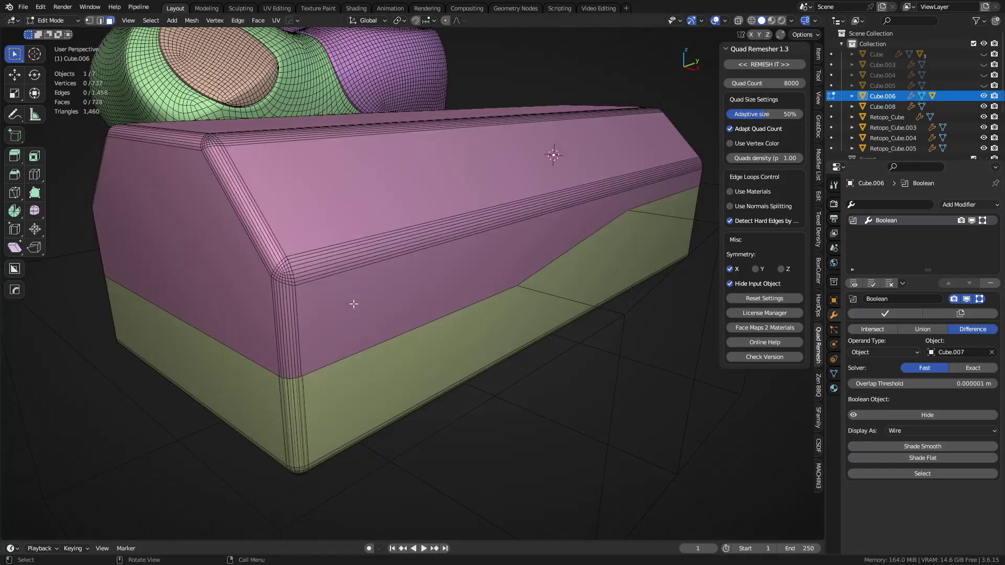
{"action": "scroll", "coordinate": [330, 310], "scroll_direction": "up", "scroll_amount": 5}
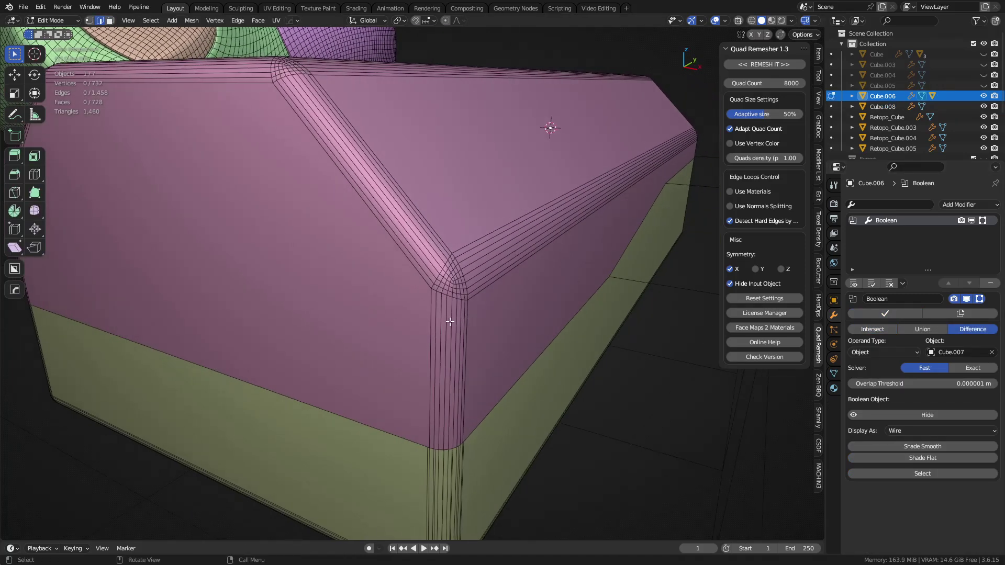
Mark the centre edges of the vertical corner, sloped end and long side bevels meeting at the front corner as sharp
{"action": "middle_click_drag", "start_coordinate": [444, 322], "coordinate": [409, 319], "text": "shift"}
{"action": "left_click", "coordinate": [411, 311], "text": "alt"}
{"action": "scroll", "coordinate": [411, 306], "scroll_direction": "up", "scroll_amount": 6}
{"action": "middle_click_drag", "start_coordinate": [456, 289], "coordinate": [452, 332], "text": "ctrl"}
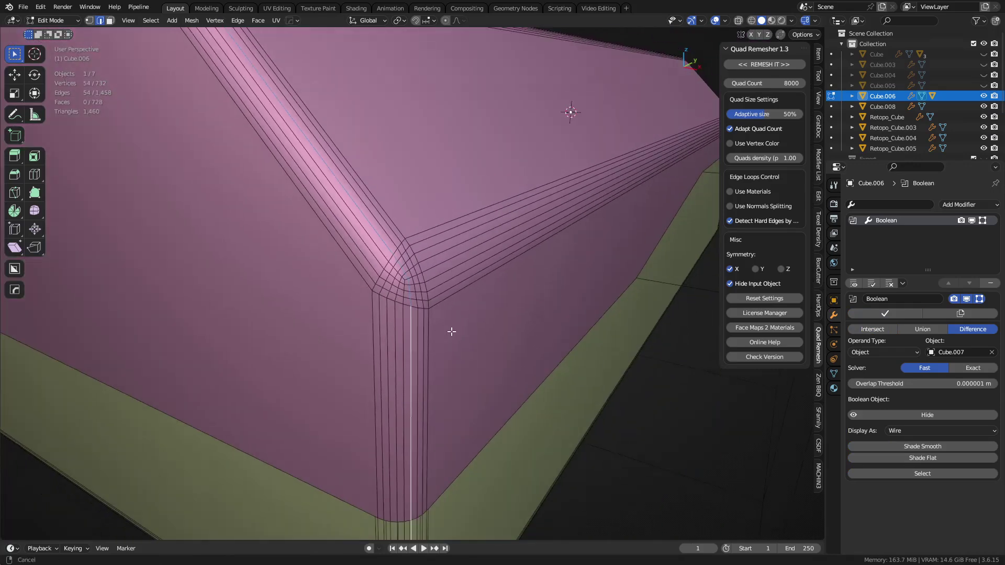
{"action": "scroll", "coordinate": [444, 325], "scroll_direction": "up", "scroll_amount": 2}
{"action": "scroll", "coordinate": [440, 324], "scroll_direction": "down", "scroll_amount": 1}
{"action": "left_click", "coordinate": [379, 386], "text": "alt"}
{"action": "left_click", "coordinate": [408, 264], "text": "alt+shift"}
{"action": "left_click", "coordinate": [375, 252], "text": "alt+shift"}
{"action": "key", "text": "q"}
{"action": "left_click", "coordinate": [463, 250]}
Mark the centre edges of the bevels along the top end edge and the adjoining long top ridge as sharp
{"action": "scroll", "coordinate": [470, 268], "scroll_direction": "down", "scroll_amount": 6}
{"action": "middle_click_drag", "start_coordinate": [369, 310], "coordinate": [418, 352]}
{"action": "scroll", "coordinate": [454, 300], "scroll_direction": "up", "scroll_amount": 4}
{"action": "scroll", "coordinate": [461, 327], "scroll_direction": "down", "scroll_amount": 4}
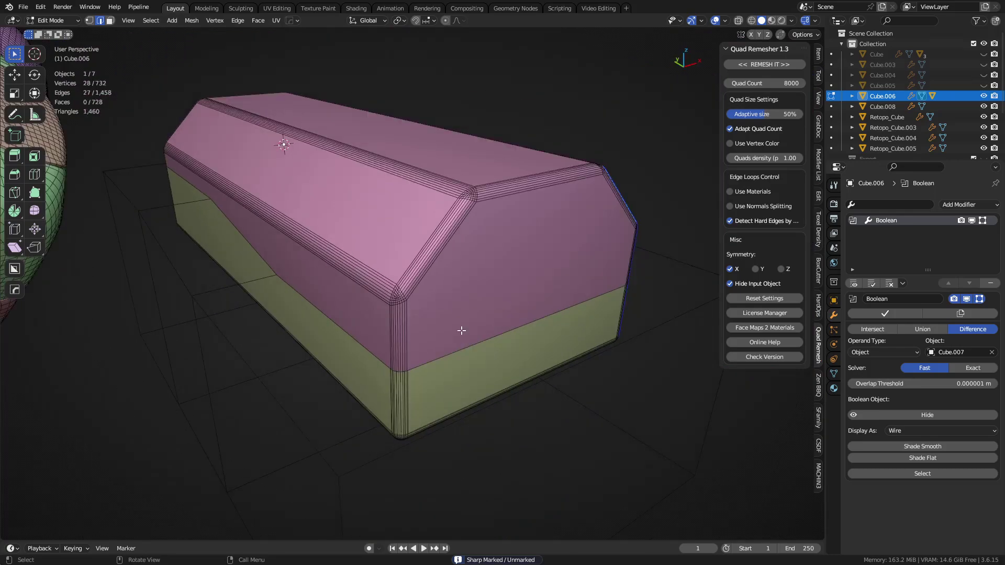
{"action": "middle_click_drag", "start_coordinate": [471, 316], "coordinate": [336, 320]}
{"action": "scroll", "coordinate": [337, 320], "scroll_direction": "up", "scroll_amount": 6}
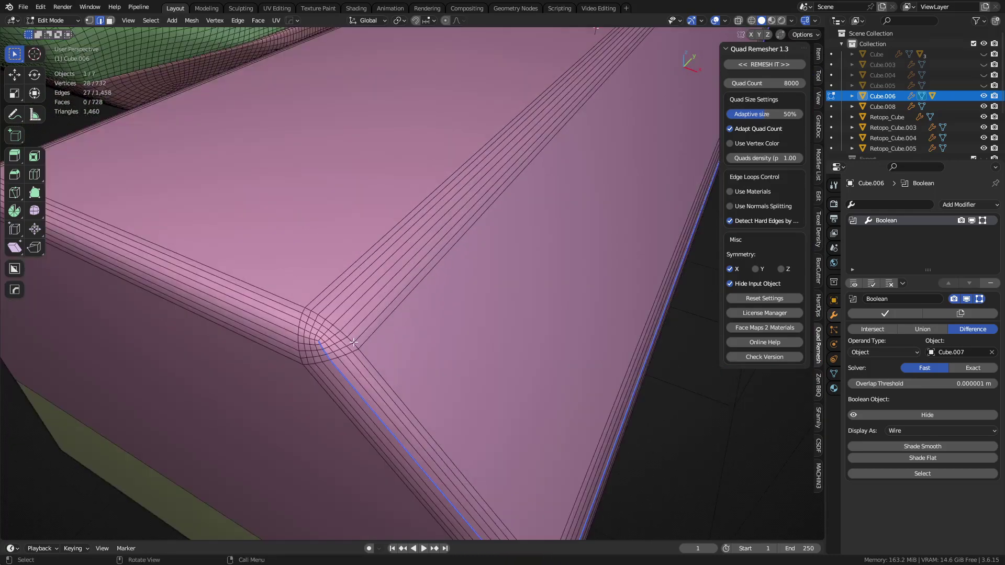
{"action": "left_click", "coordinate": [293, 334], "text": "alt"}
{"action": "left_click", "coordinate": [338, 319], "text": "alt+shift"}
{"action": "key", "text": "q"}
{"action": "left_click", "coordinate": [441, 319]}
Mark the centre edges of the opposite end's sloped and top edge bevels as sharp
{"action": "scroll", "coordinate": [441, 318], "scroll_direction": "down", "scroll_amount": 5}
{"action": "middle_click_drag", "start_coordinate": [441, 318], "coordinate": [413, 320]}
{"action": "scroll", "coordinate": [490, 230], "scroll_direction": "up", "scroll_amount": 3}
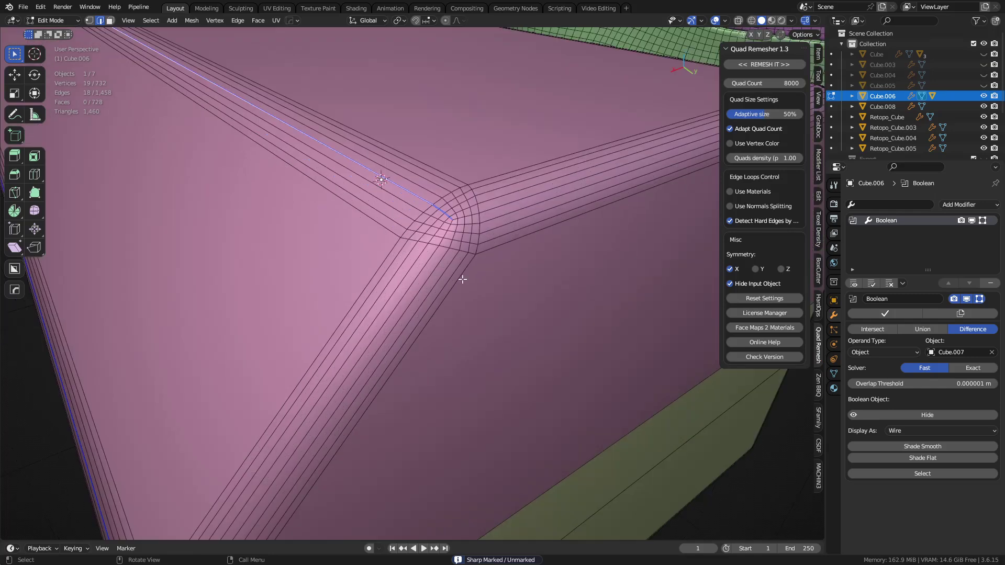
{"action": "left_click", "coordinate": [445, 239], "text": "alt"}
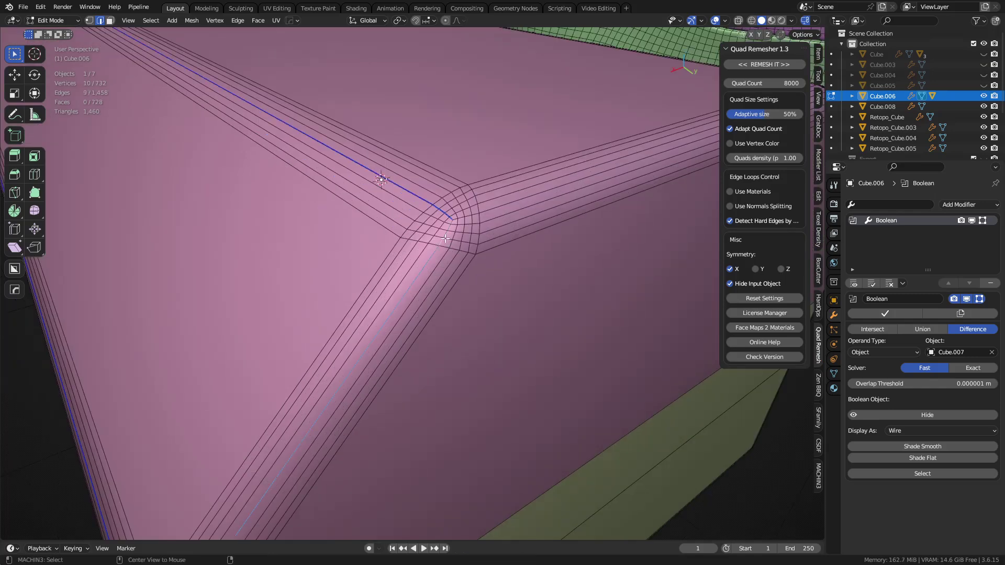
{"action": "left_click", "coordinate": [492, 207], "text": "alt+shift"}
{"action": "key", "text": "q"}
{"action": "left_click", "coordinate": [492, 208]}
Mark the centre edge loop of the remaining vertical corner bevel on the upper piece as sharp
{"action": "scroll", "coordinate": [492, 207], "scroll_direction": "down", "scroll_amount": 4}
{"action": "middle_click_drag", "start_coordinate": [422, 363], "coordinate": [397, 226]}
{"action": "scroll", "coordinate": [461, 241], "scroll_direction": "up", "scroll_amount": 3}
{"action": "left_click", "coordinate": [391, 225]}
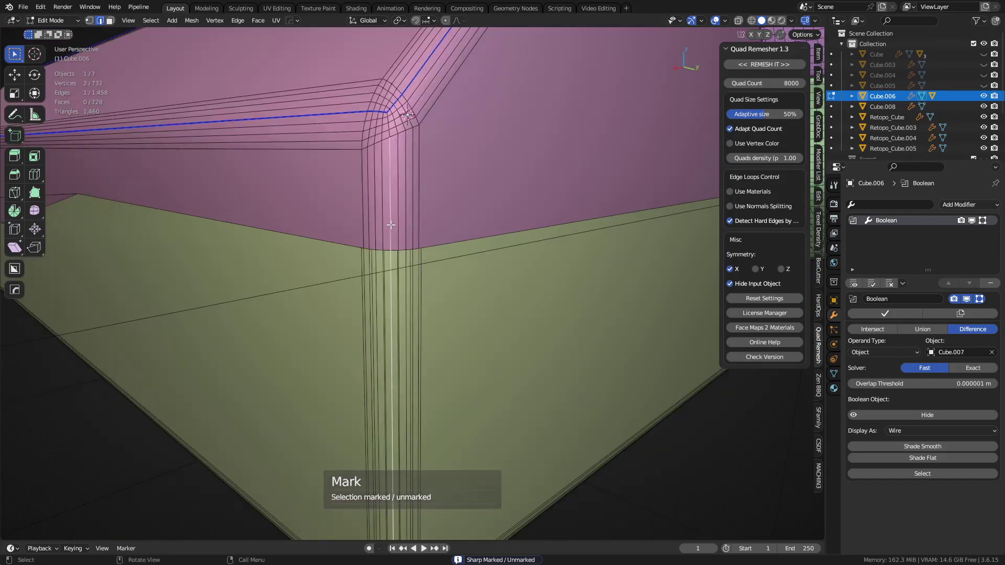
{"action": "double_click", "coordinate": [391, 224]}
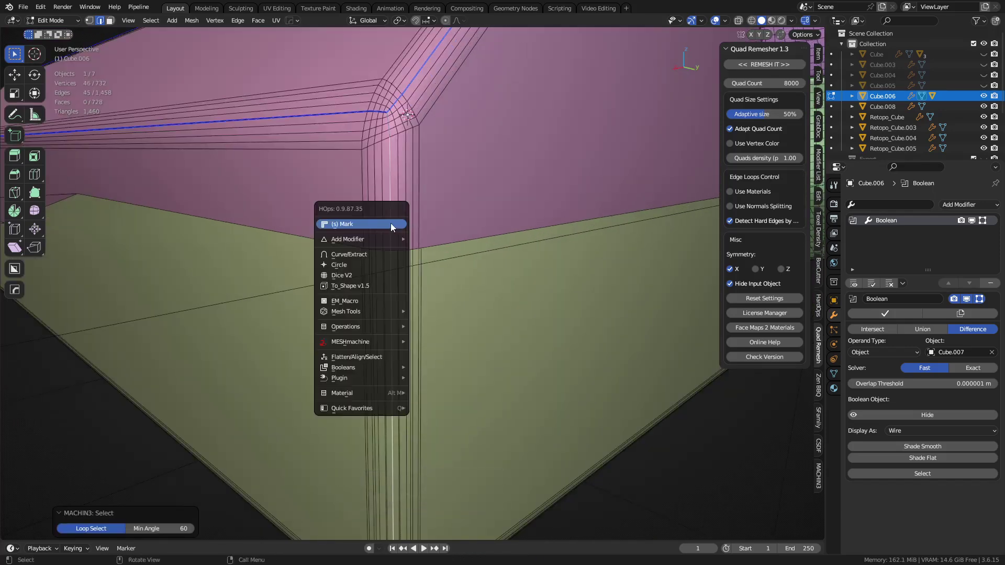
{"action": "scroll", "coordinate": [390, 224], "scroll_direction": "down", "scroll_amount": 5}
{"action": "key", "text": "q"}
{"action": "left_click", "coordinate": [391, 224]}
Select the upper piece's entire mesh, symmetrize it to the other half and return to Object Mode
{"action": "scroll", "coordinate": [413, 236], "scroll_direction": "down", "scroll_amount": 2}
{"action": "key", "text": "a"}
{"action": "middle_click_drag", "start_coordinate": [408, 241], "coordinate": [514, 303]}
{"action": "key", "text": "alt+x"}
{"action": "key", "text": "Tab"}
Shade the upper piece auto smooth at 30° and set the remesher to use normals splitting instead of hard-edge detection
{"action": "right_click", "coordinate": [484, 256]}
{"action": "left_click", "coordinate": [485, 256]}
{"action": "left_click", "coordinate": [763, 220]}
{"action": "middle_click_drag", "start_coordinate": [659, 287], "coordinate": [569, 279]}
{"action": "right_click", "coordinate": [510, 262]}
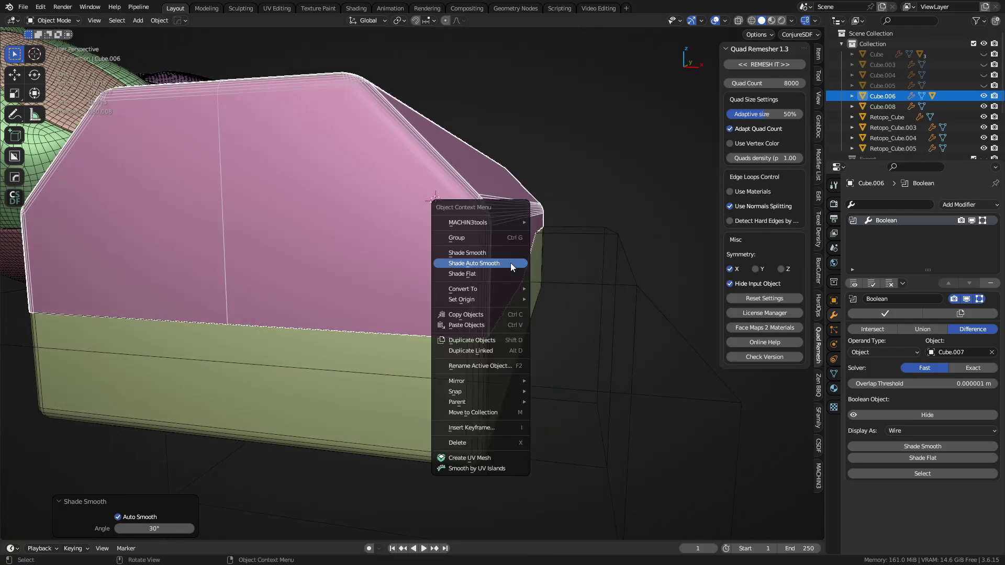
{"action": "left_click", "coordinate": [503, 263]}
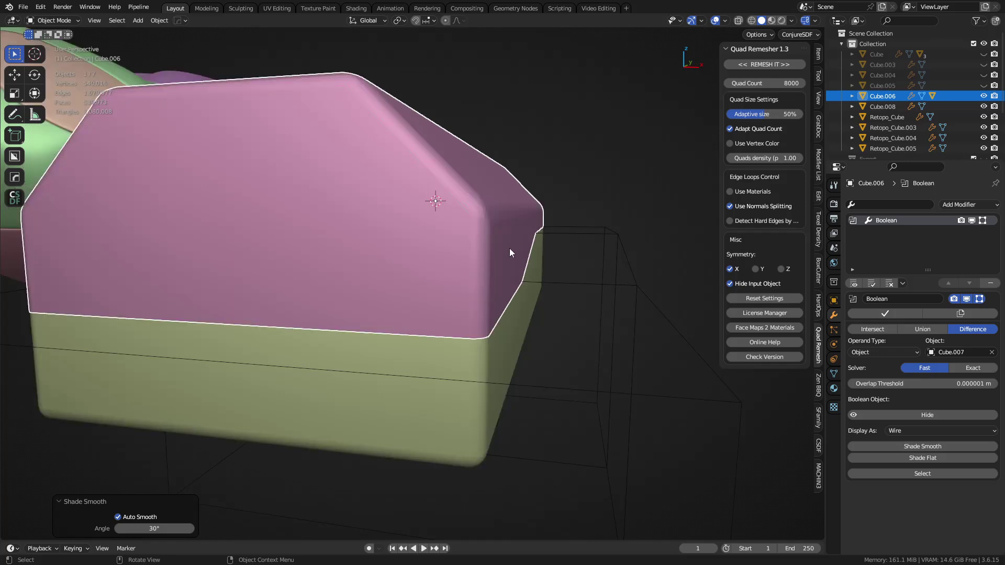
Remesh the upper piece with a quad count of 8000 and X symmetry
{"action": "mouse_move", "coordinate": [510, 248]}
{"action": "middle_mouse_down"}
{"action": "mouse_move", "coordinate": [292, 361]}
{"action": "mouse_move", "coordinate": [294, 351]}
{"action": "middle_mouse_up"}
{"action": "scroll", "coordinate": [240, 340], "scroll_direction": "up", "scroll_amount": 5}
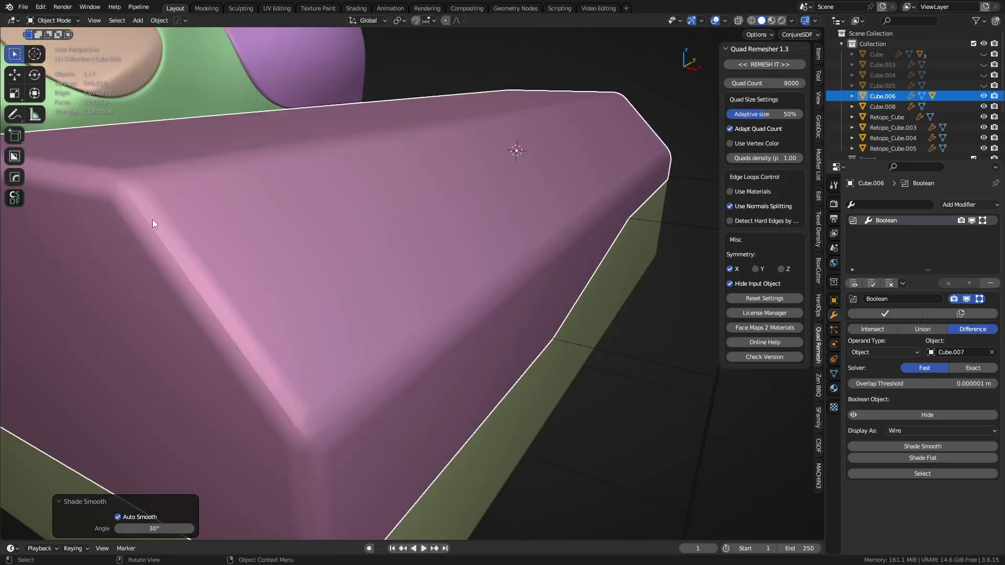
{"action": "middle_click_drag", "start_coordinate": [166, 231], "coordinate": [560, 307]}
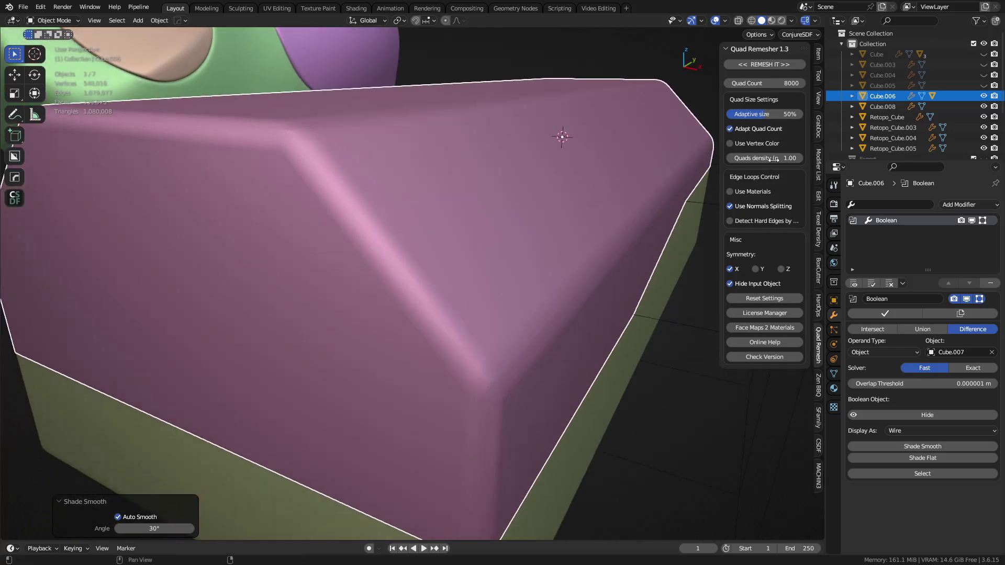
{"action": "left_click", "coordinate": [783, 64]}
{"action": "key", "text": "shift+z"}
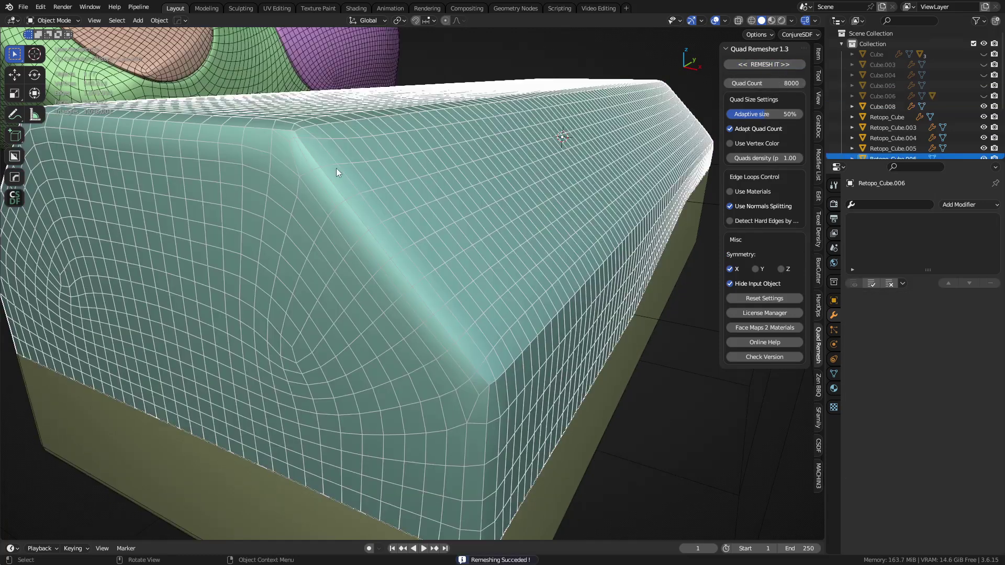
Shade the remeshed upper piece smooth and give it a level 1 Subdivision modifier
{"action": "scroll", "coordinate": [336, 168], "scroll_direction": "down", "scroll_amount": 5}
{"action": "middle_click_drag", "start_coordinate": [336, 168], "coordinate": [625, 290]}
{"action": "scroll", "coordinate": [398, 283], "scroll_direction": "up", "scroll_amount": 5}
{"action": "right_click", "coordinate": [409, 288]}
{"action": "left_click", "coordinate": [398, 276]}
{"action": "key", "text": "ctrl+1"}
Turn off the Subdivision modifier's display in Edit Mode for the remeshed upper piece and review its wireframe
{"action": "key", "text": "Tab"}
{"action": "left_click", "coordinate": [984, 219]}
{"action": "key", "text": "Tab"}
{"action": "middle_click_drag", "start_coordinate": [591, 337], "coordinate": [336, 316]}
{"action": "left_click", "coordinate": [539, 295]}
{"action": "scroll", "coordinate": [470, 312], "scroll_direction": "down", "scroll_amount": 2}
{"action": "key", "text": "shift+z"}
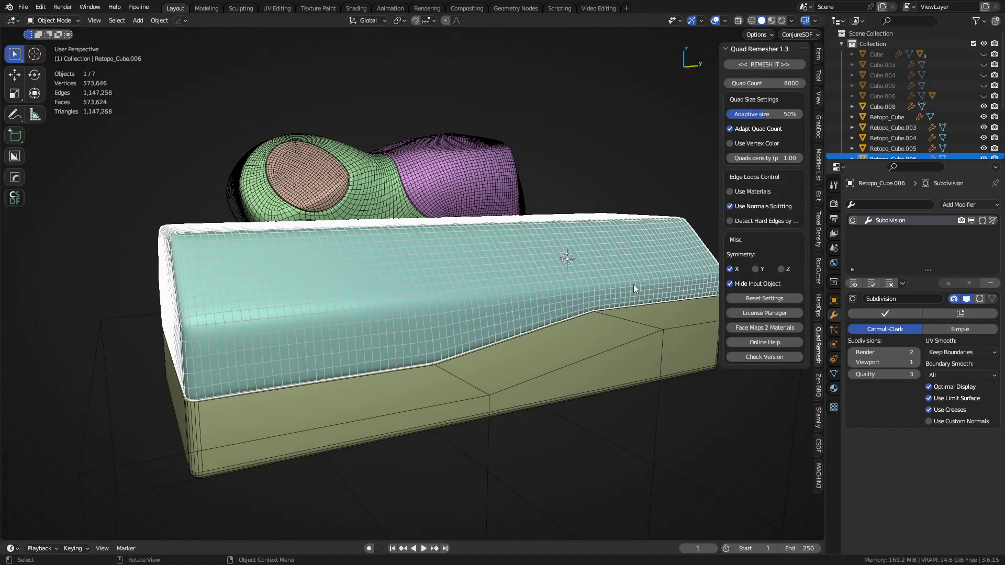
Select the lower piece and enter Edit Mode at its bottom front corner
{"action": "middle_click_drag", "start_coordinate": [658, 285], "coordinate": [375, 334]}
{"action": "left_click", "coordinate": [369, 389]}
{"action": "middle_click_drag", "start_coordinate": [488, 344], "coordinate": [466, 350]}
{"action": "middle_click_drag", "start_coordinate": [406, 387], "coordinate": [484, 312]}
{"action": "scroll", "coordinate": [476, 317], "scroll_direction": "up", "scroll_amount": 5}
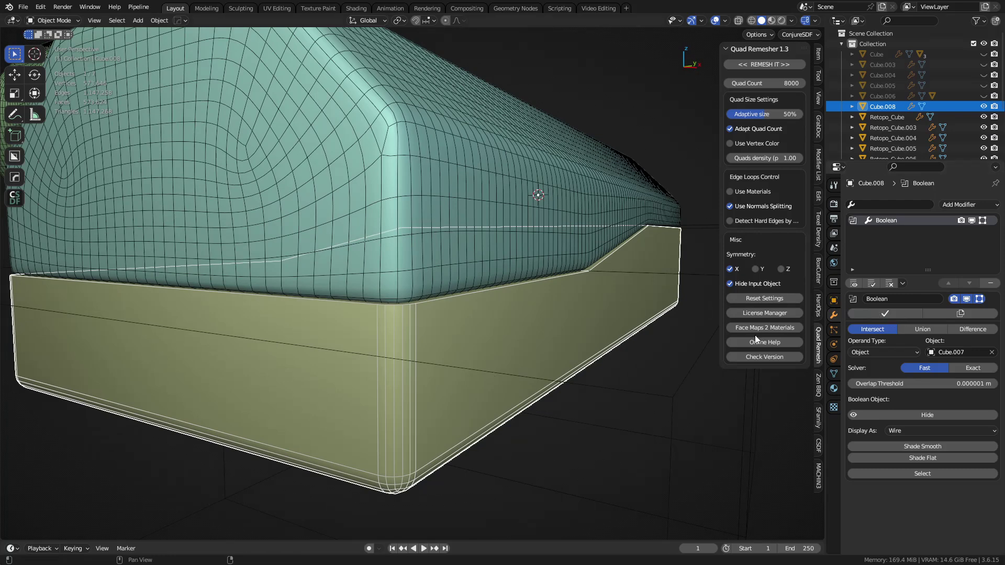
{"action": "key", "text": "ctrl+Tab"}
{"action": "left_click", "coordinate": [417, 361]}
{"action": "middle_click_drag", "start_coordinate": [413, 405], "coordinate": [437, 340]}
{"action": "scroll", "coordinate": [437, 340], "scroll_direction": "up", "scroll_amount": 2}
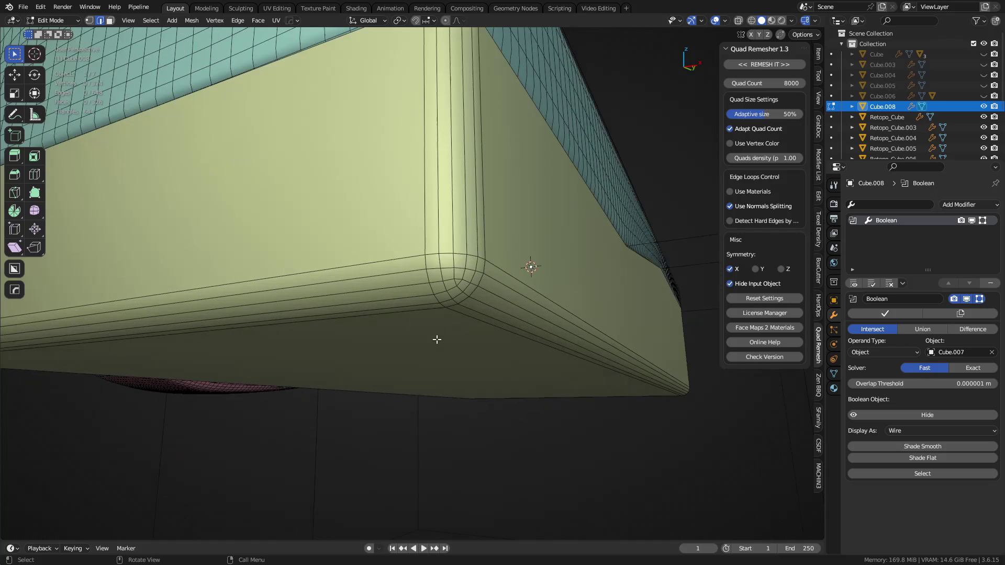
Mark the centre edge loops of the vertical corner and both bottom bevels on the lower piece as sharp
{"action": "left_click", "coordinate": [433, 296], "text": "alt"}
{"action": "left_click", "coordinate": [487, 297], "text": "alt+shift"}
{"action": "left_click", "coordinate": [474, 298], "text": "alt"}
{"action": "left_click", "coordinate": [464, 283]}
{"action": "left_click", "coordinate": [481, 301], "text": "alt"}
{"action": "left_click", "coordinate": [462, 274], "text": "alt+shift"}
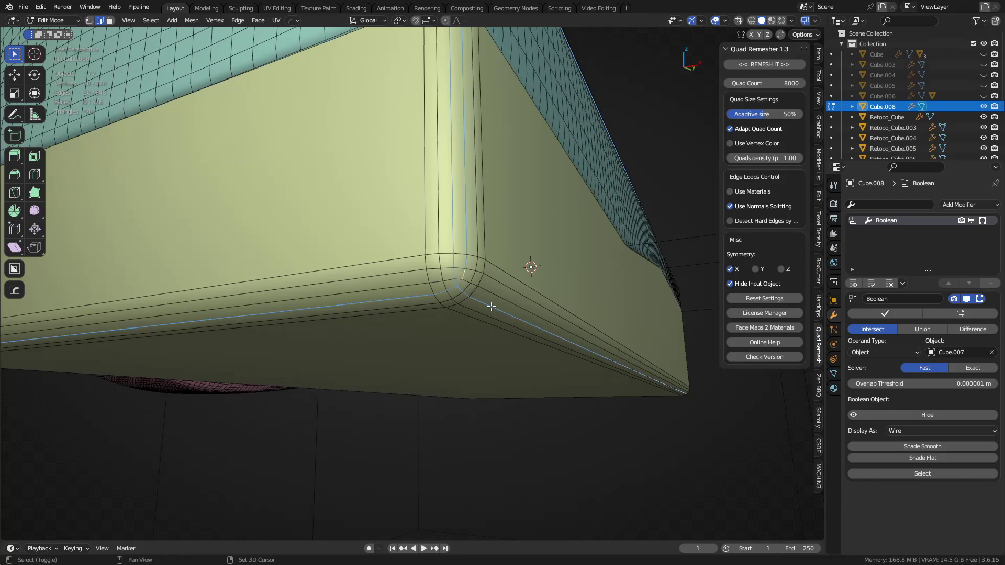
{"action": "key", "text": "q"}
{"action": "left_click", "coordinate": [511, 265]}
Select the lower piece's entire mesh, symmetrize it to the other half and return to Object Mode
{"action": "scroll", "coordinate": [518, 267], "scroll_direction": "down", "scroll_amount": 3}
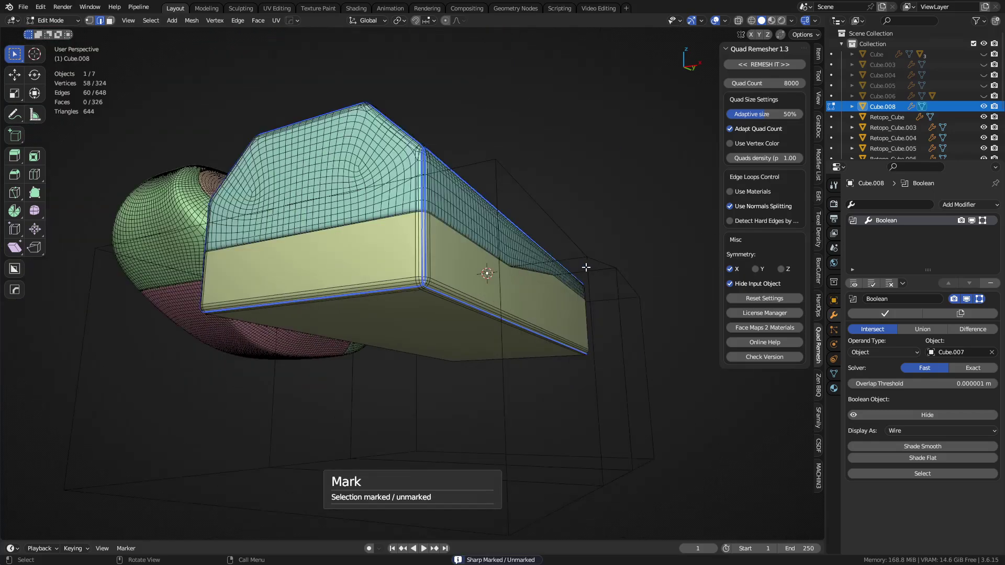
{"action": "key", "text": "a"}
{"action": "key", "text": "alt+x"}
{"action": "middle_click_drag", "start_coordinate": [478, 293], "coordinate": [438, 324]}
{"action": "key", "text": "Tab"}
Remesh the lower piece with a quad count of 8000, X symmetry and normals splitting
{"action": "left_click", "coordinate": [275, 323]}
{"action": "scroll", "coordinate": [439, 324], "scroll_direction": "up", "scroll_amount": 5}
{"action": "middle_click_drag", "start_coordinate": [525, 265], "coordinate": [429, 313]}
{"action": "scroll", "coordinate": [416, 317], "scroll_direction": "down", "scroll_amount": 4}
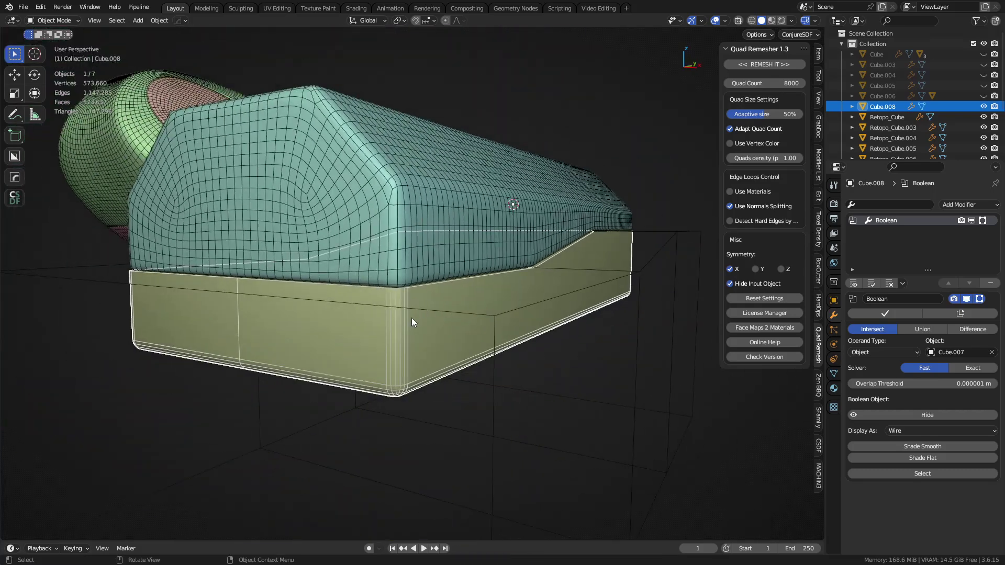
{"action": "scroll", "coordinate": [411, 322], "scroll_direction": "up", "scroll_amount": 6}
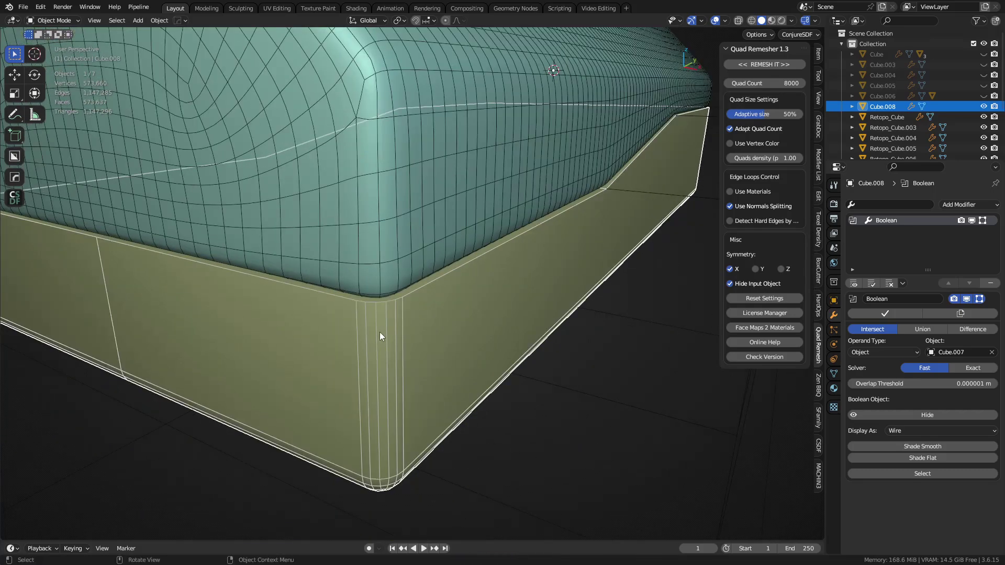
{"action": "middle_click_drag", "start_coordinate": [411, 369], "coordinate": [431, 337]}
{"action": "scroll", "coordinate": [425, 352], "scroll_direction": "down", "scroll_amount": 2}
{"action": "scroll", "coordinate": [461, 297], "scroll_direction": "down", "scroll_amount": 3}
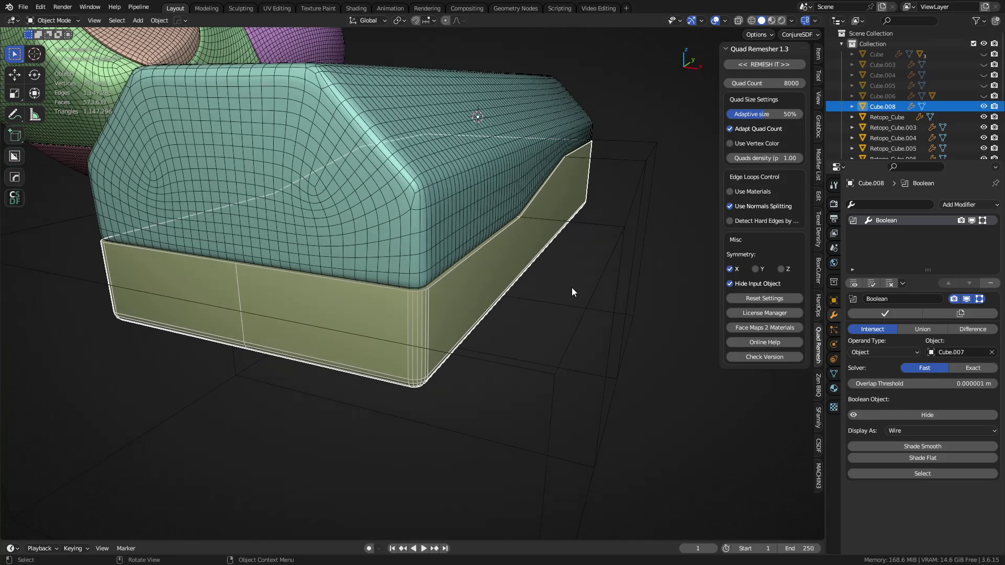
{"action": "key", "text": "q"}
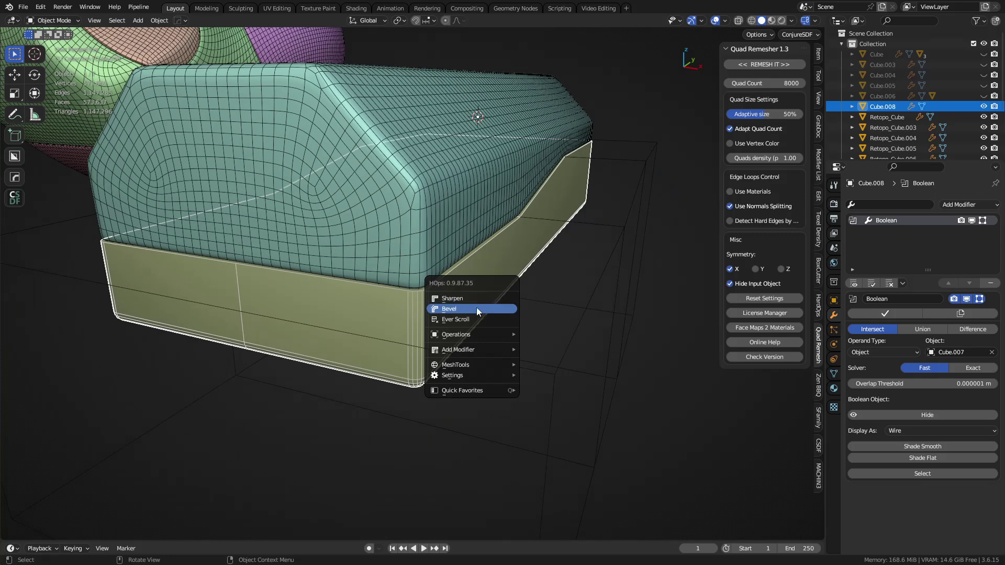
{"action": "left_click", "coordinate": [755, 65]}
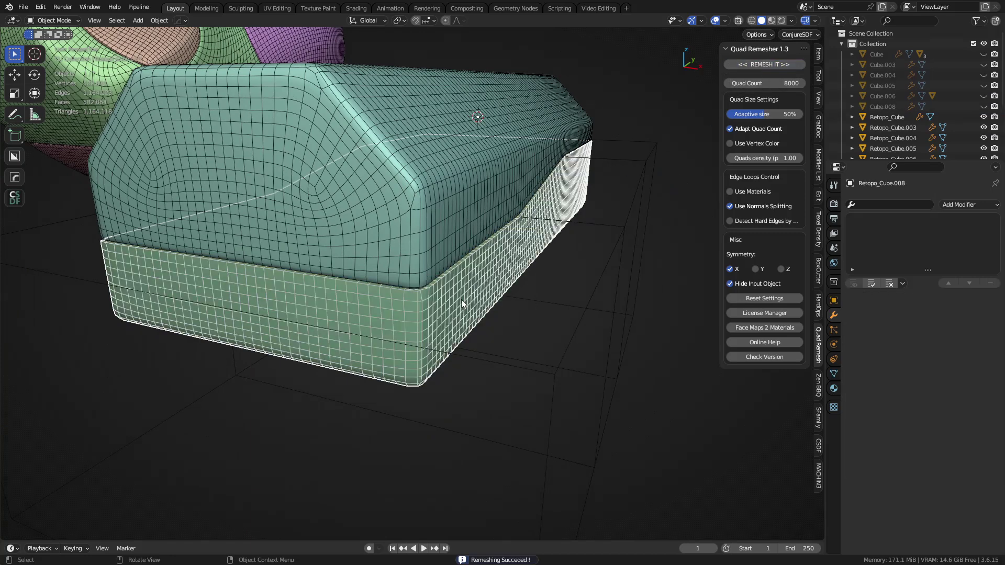
Add a level 2 Subdivision modifier to the remeshed lower piece and isolate it in local view
{"action": "middle_click_drag", "start_coordinate": [464, 296], "coordinate": [469, 225]}
{"action": "scroll", "coordinate": [469, 280], "scroll_direction": "up", "scroll_amount": 4}
{"action": "middle_click_drag", "start_coordinate": [469, 280], "coordinate": [507, 341]}
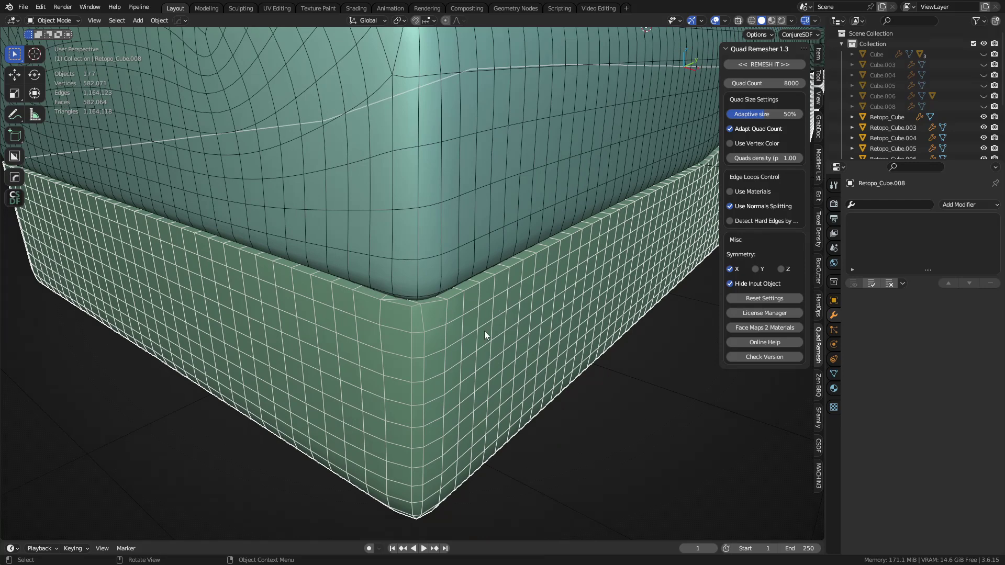
{"action": "key", "text": "ctrl+2"}
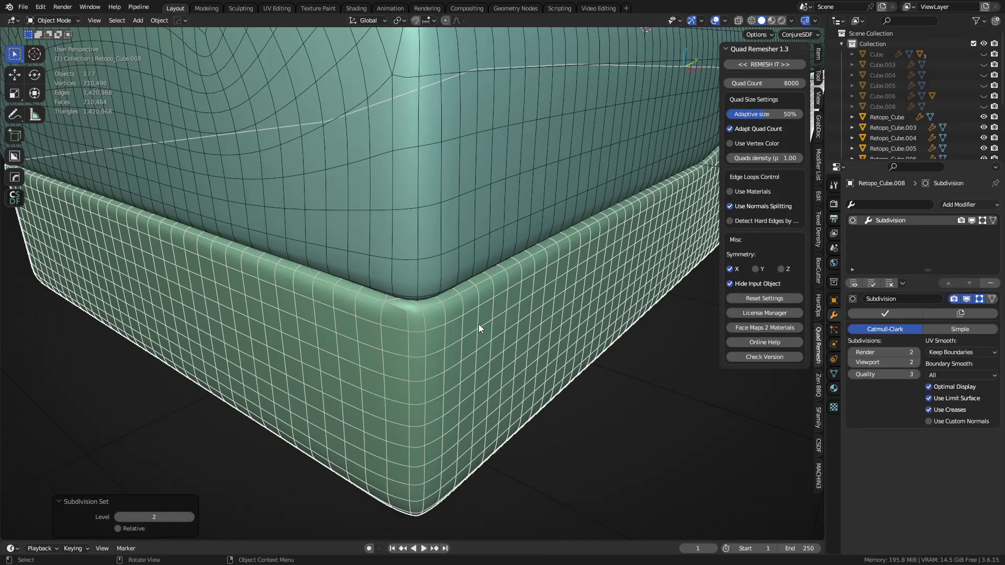
{"action": "scroll", "coordinate": [424, 335], "scroll_direction": "up", "scroll_amount": 1}
{"action": "key", "text": "KP_Divide"}
{"action": "scroll", "coordinate": [408, 314], "scroll_direction": "up", "scroll_amount": 5}
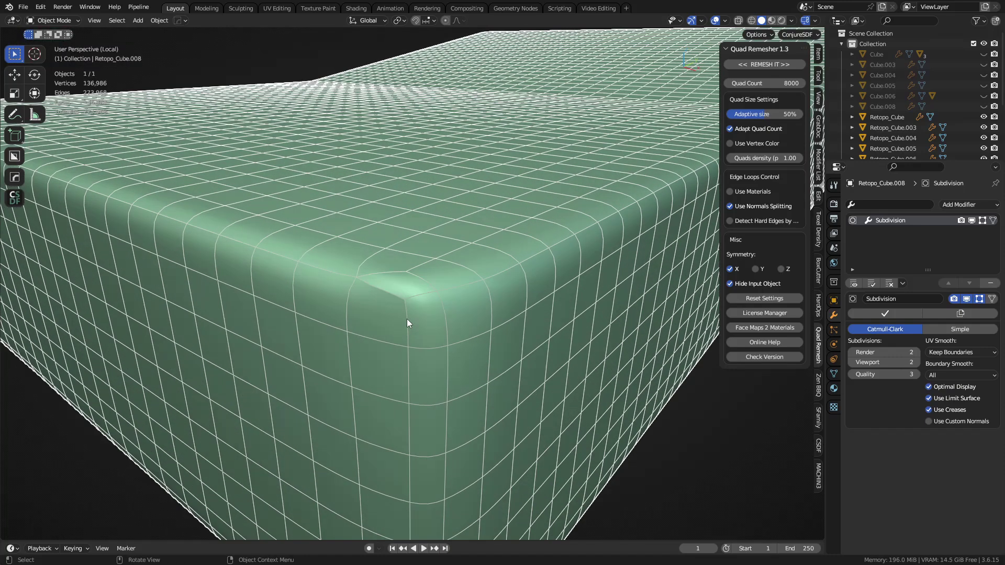
Enter Edit Mode on the remeshed lower piece and turn off its Subdivision modifier's Edit Mode display
{"action": "key", "text": "ctrl+Tab"}
{"action": "left_click", "coordinate": [465, 320]}
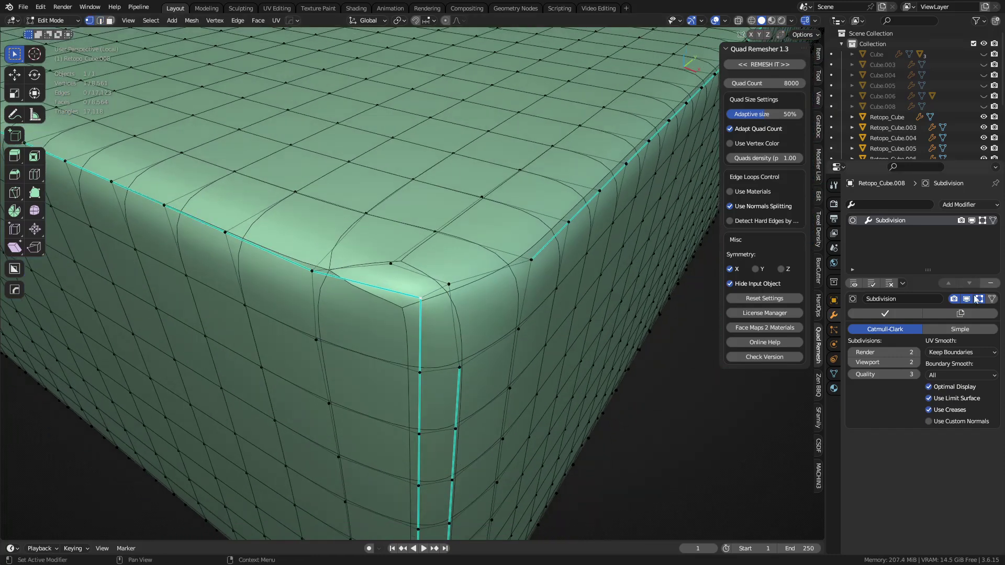
{"action": "left_click", "coordinate": [980, 299]}
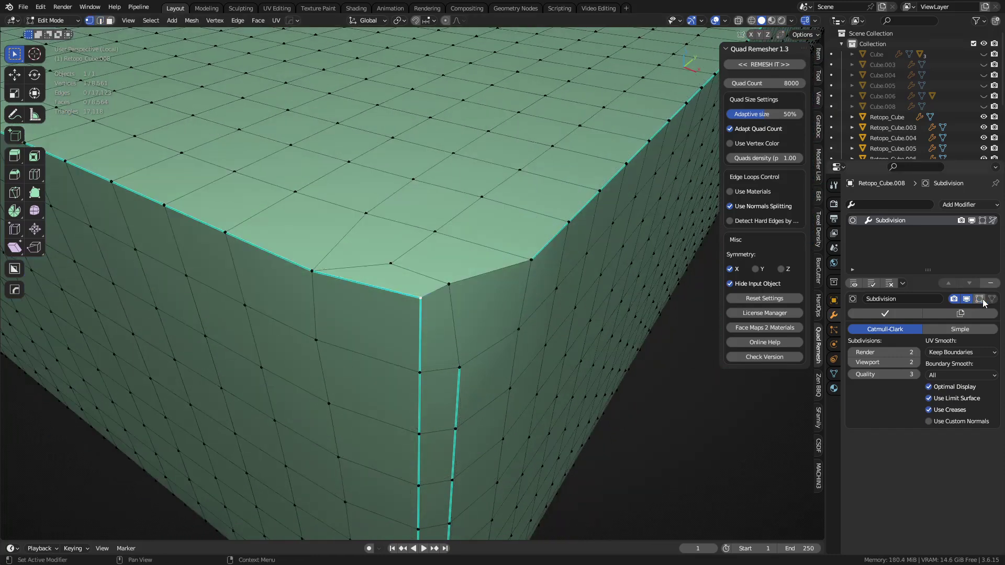
Merge the stray vertex beside the top front corner into the corner vertex and shade the object smooth in Object Mode
{"action": "key", "text": "2"}
{"action": "left_click", "coordinate": [427, 293]}
{"action": "key", "text": "1"}
{"action": "key", "text": "Tab"}
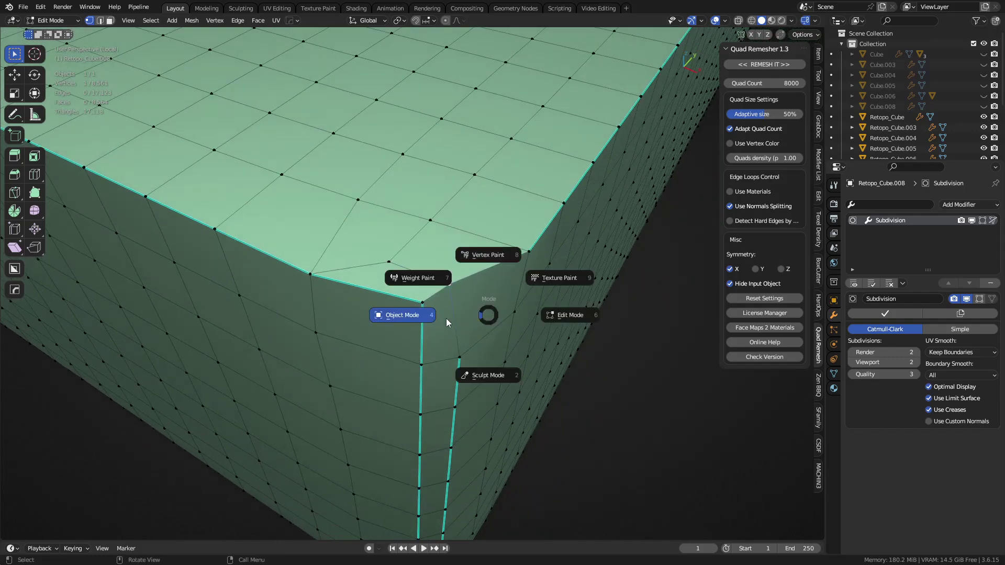
{"action": "right_click", "coordinate": [441, 306]}
{"action": "left_click", "coordinate": [435, 303]}
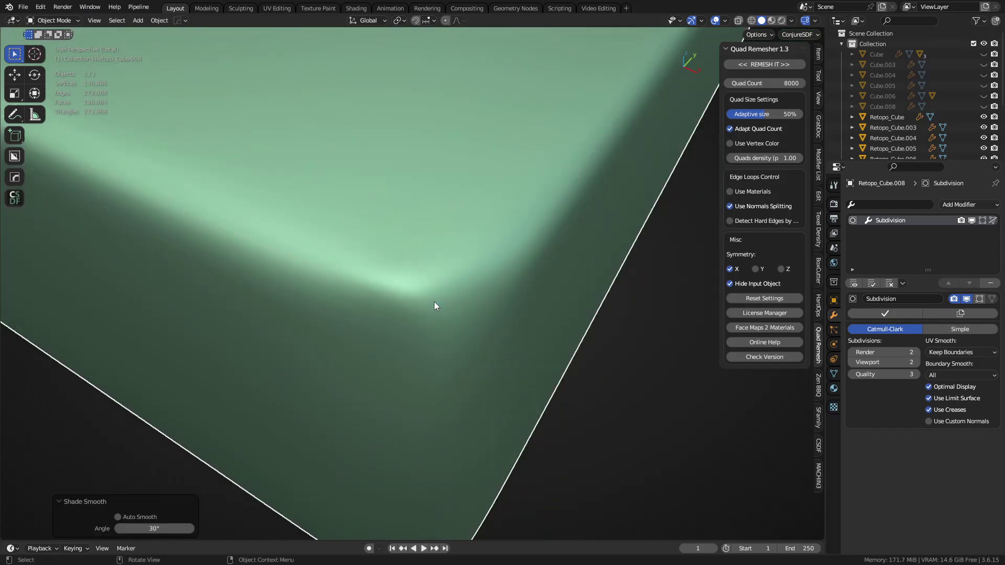
Re-enter Edit Mode and slide the top corner vertex slightly toward the middle of the corner bevel
{"action": "key", "text": "Tab"}
{"action": "left_click", "coordinate": [407, 285], "text": "shift"}
{"action": "key", "text": "2"}
{"action": "left_click", "coordinate": [443, 285]}
{"action": "key", "text": "2"}
{"action": "key", "text": "1"}
{"action": "key", "text": "1"}
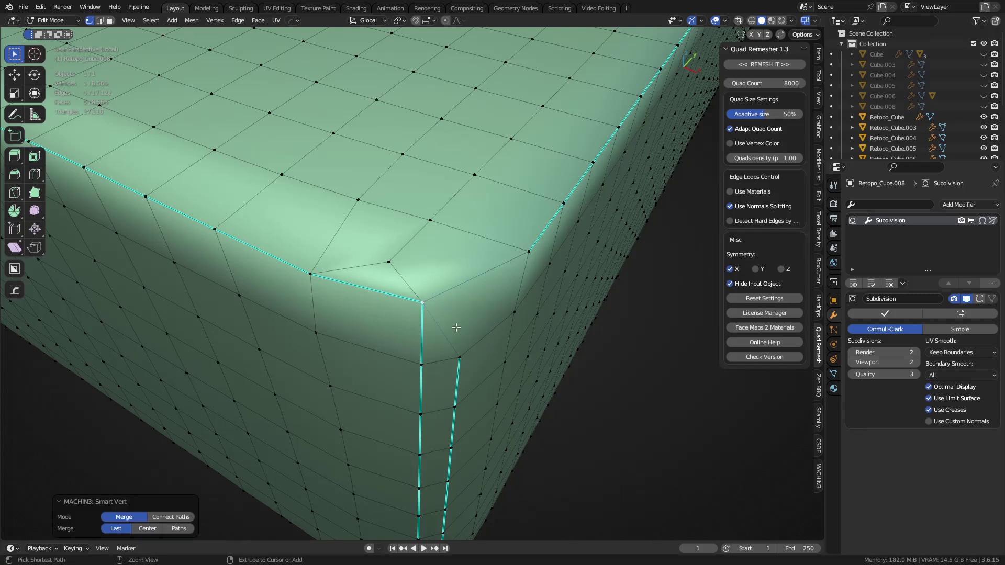
{"action": "key", "text": "g"}
{"action": "key", "text": "g"}
{"action": "left_click", "coordinate": [447, 303]}
Merge the adjacent inner top-face vertex into the moved corner vertex
{"action": "key", "text": "2"}
{"action": "key", "text": "1"}
{"action": "left_click", "coordinate": [390, 264]}
{"action": "left_click", "coordinate": [431, 291], "text": "shift"}
{"action": "key", "text": "1"}
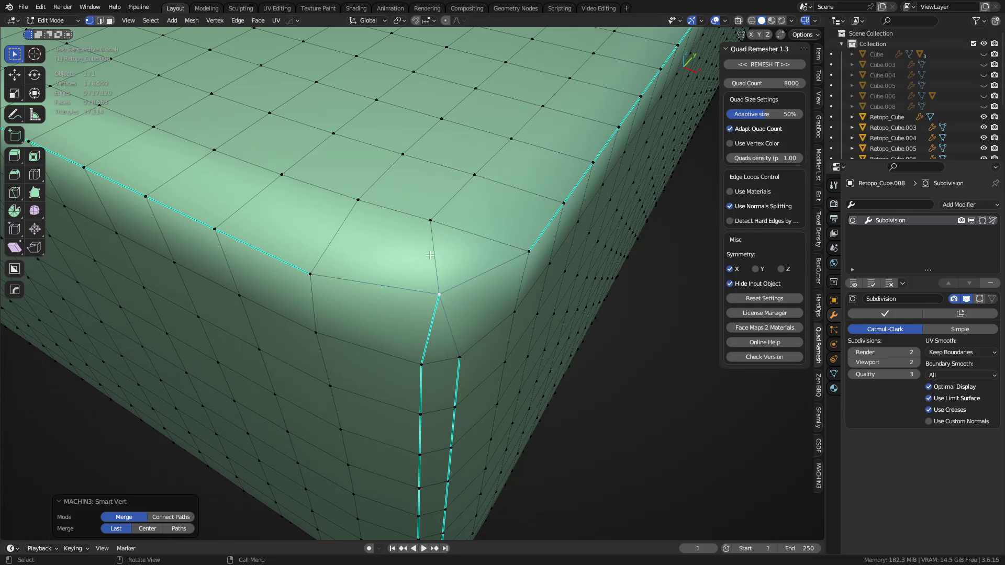
Merge the next pair of top-face vertices near the corner and dissolve the diagonal edge leading to the corner vertex
{"action": "left_click", "coordinate": [426, 224]}
{"action": "left_click", "coordinate": [361, 201], "text": "shift"}
{"action": "key", "text": "1"}
{"action": "key", "text": "2"}
{"action": "left_click", "coordinate": [413, 264]}
{"action": "key", "text": "ctrl+x"}
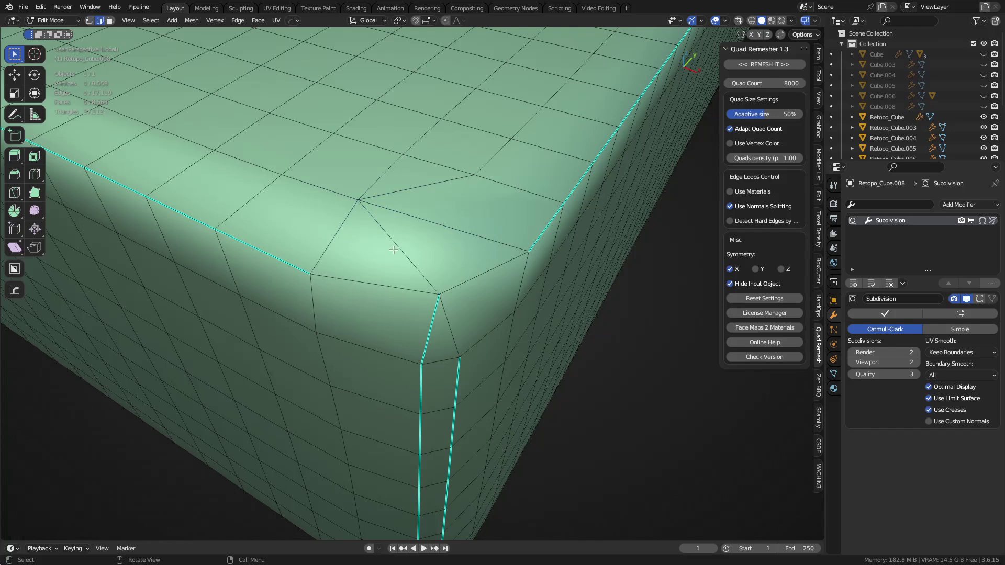
Inspect the corner's smooth shading in Object Mode and return to Edit Mode
{"action": "key", "text": "ctrl+Tab"}
{"action": "left_click", "coordinate": [451, 256]}
{"action": "middle_click_drag", "start_coordinate": [501, 300], "coordinate": [478, 236]}
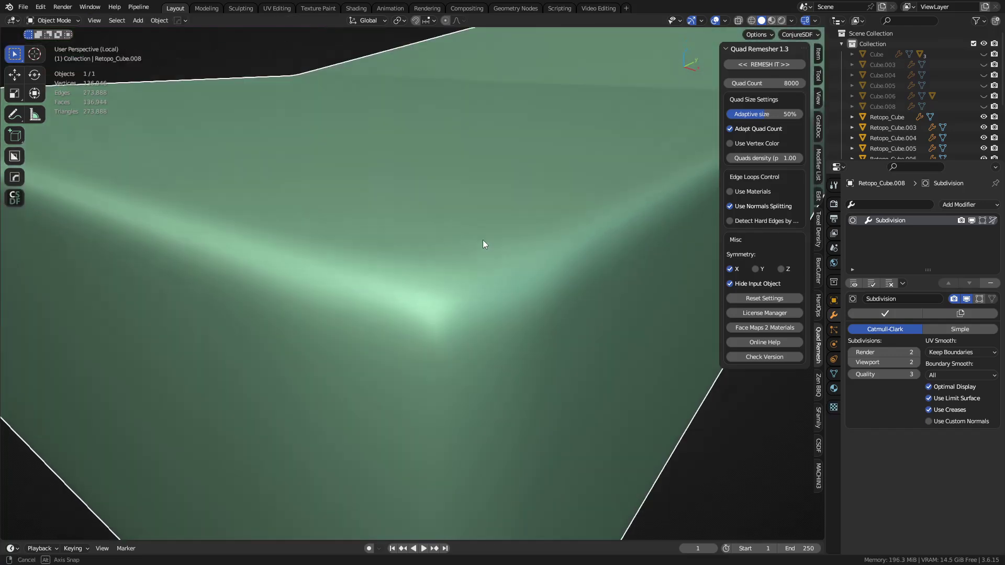
{"action": "key", "text": "shift+w"}
{"action": "key", "text": "Tab"}
{"action": "left_click", "coordinate": [487, 310]}
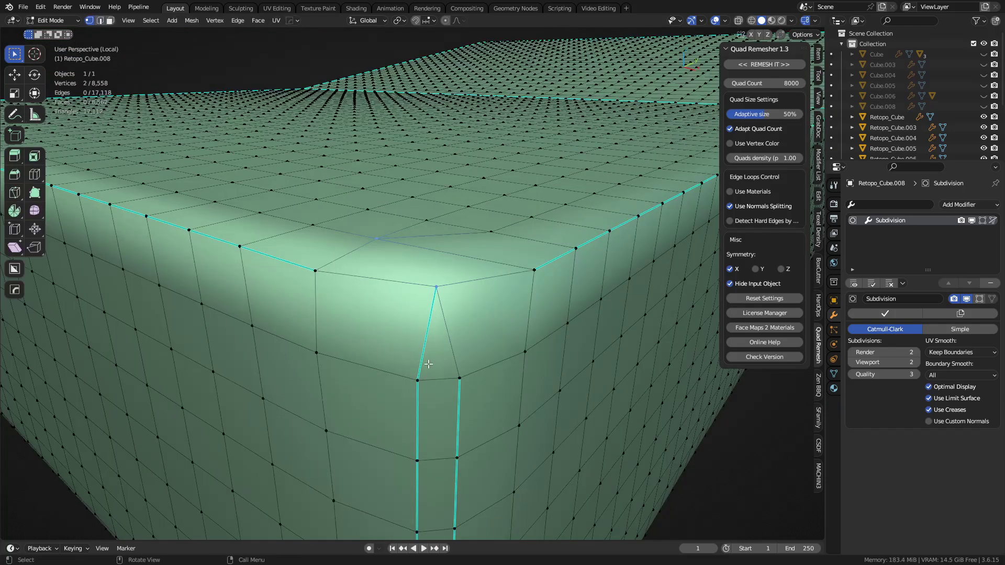
Merge the two uppermost vertex pairs of the doubled vertical corner edge at their centres
{"action": "middle_click_drag", "start_coordinate": [444, 374], "coordinate": [429, 218]}
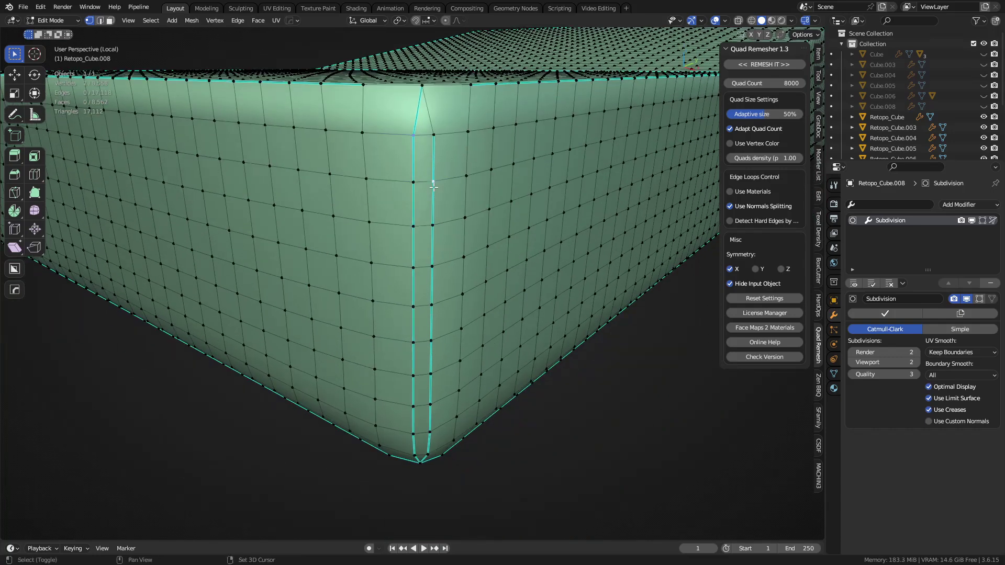
{"action": "key", "text": "shift+r"}
{"action": "left_click", "coordinate": [416, 180]}
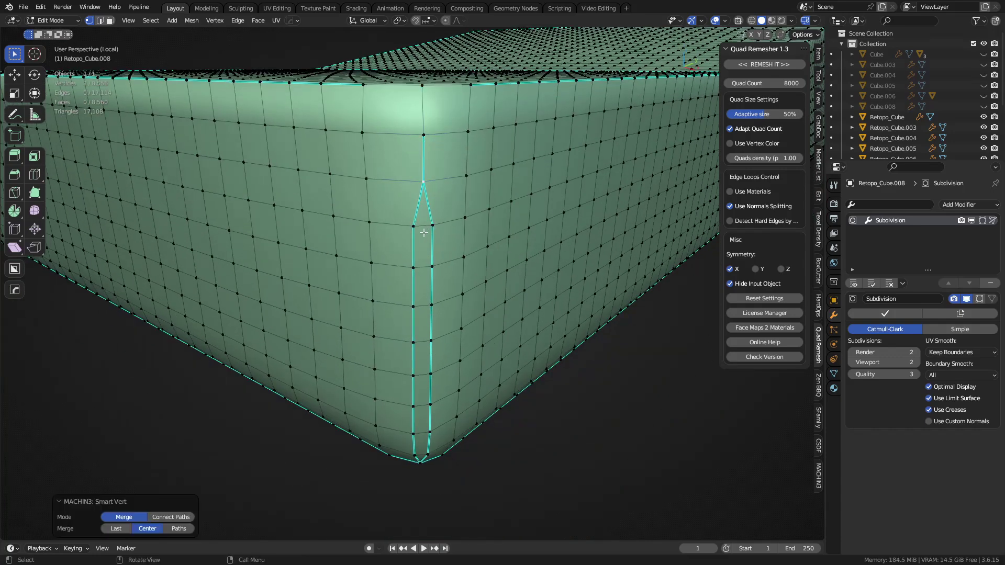
Select the remaining short cross edges between the doubled vertical corner lines in edge mode
{"action": "key", "text": "2"}
{"action": "middle_click_drag", "start_coordinate": [434, 300], "coordinate": [423, 231]}
{"action": "scroll", "coordinate": [422, 230], "scroll_direction": "up", "scroll_amount": 2}
{"action": "key", "text": "c"}
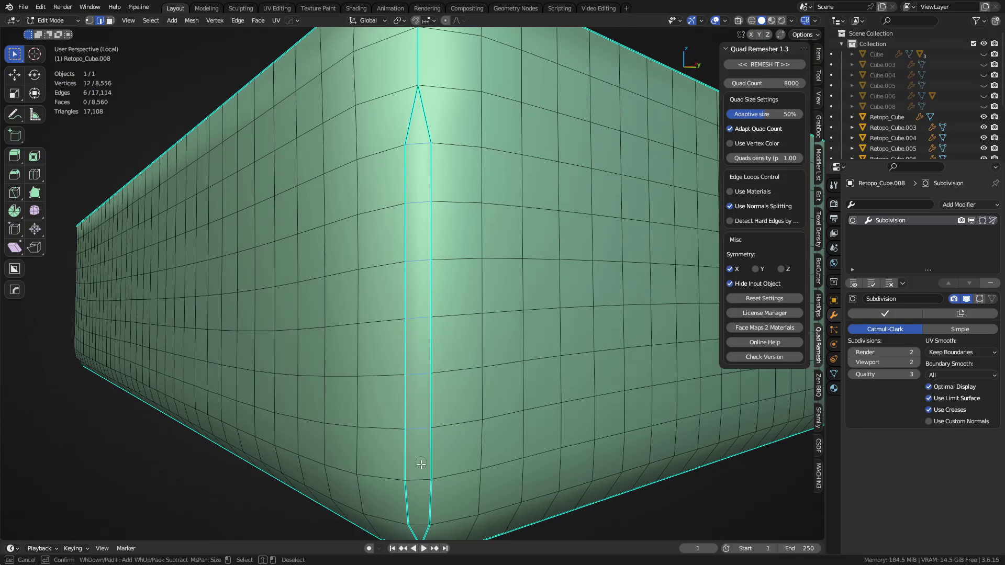
{"action": "key", "text": "Escape"}
{"action": "middle_click_drag", "start_coordinate": [420, 519], "coordinate": [518, 249]}
Try collapsing the selected cross edges of the vertical corner and undo the collapse
{"action": "key", "text": "2"}
{"action": "key", "text": "ctrl+z"}
{"action": "key", "text": "shift+2"}
{"action": "key", "text": "ctrl+z"}
{"action": "key", "text": "x"}
{"action": "key", "text": "c"}
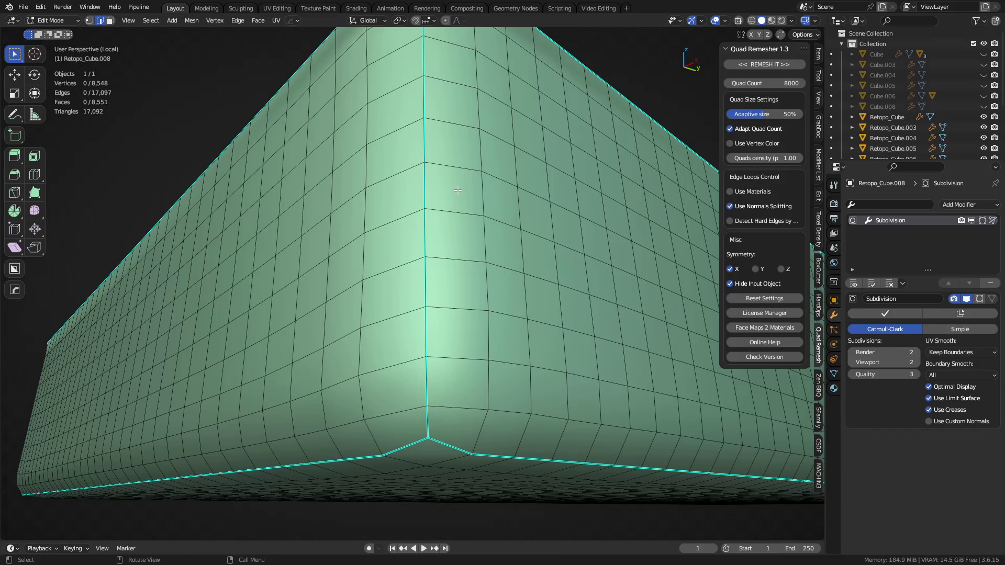
{"action": "key", "text": "ctrl+z"}
Collapse the selected cross edges with Collapse Edges & Faces, making the vertical corner a single edge line
{"action": "key", "text": "x"}
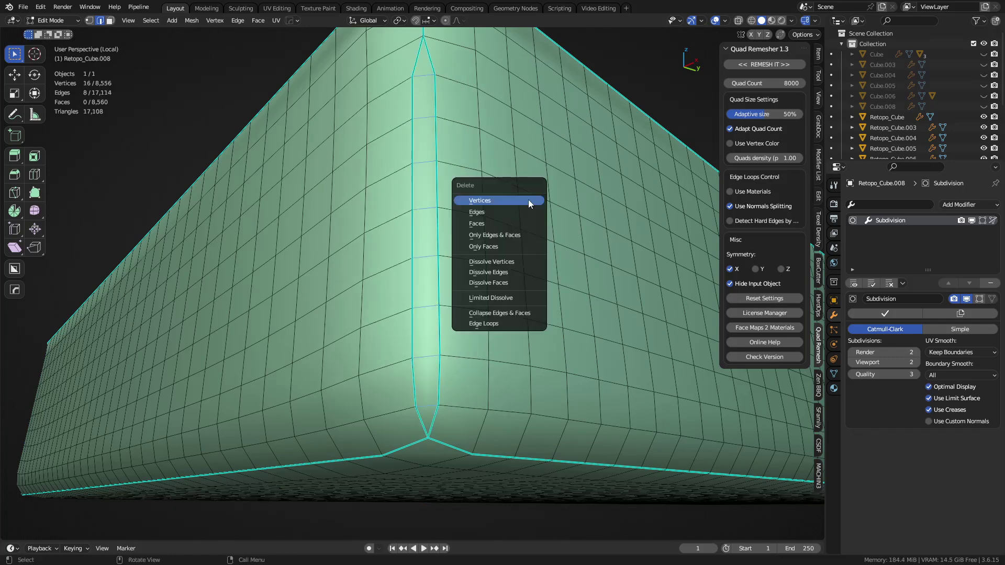
{"action": "left_click", "coordinate": [513, 315]}
{"action": "middle_click_drag", "start_coordinate": [513, 315], "coordinate": [452, 199]}
{"action": "middle_click_drag", "start_coordinate": [453, 199], "coordinate": [531, 229], "text": "shift"}
{"action": "middle_click_drag", "start_coordinate": [463, 327], "coordinate": [483, 246], "text": "shift"}
{"action": "middle_click_drag", "start_coordinate": [483, 246], "coordinate": [434, 210]}
{"action": "middle_click_drag", "start_coordinate": [434, 209], "coordinate": [443, 262], "text": "shift"}
{"action": "scroll", "coordinate": [443, 263], "scroll_direction": "down", "scroll_amount": 4}
Return to Object Mode and leave local view to show the whole scene
{"action": "key", "text": "ctrl+Tab"}
{"action": "left_click", "coordinate": [416, 256]}
{"action": "key", "text": "slash"}
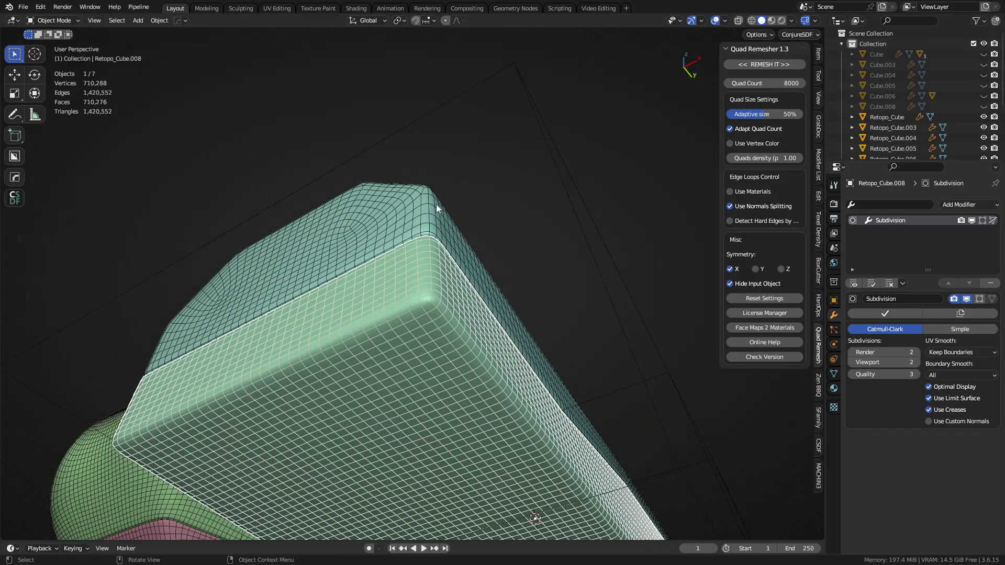
Select the green rounded shell with the oval inset and remove its Subdivision modifier
{"action": "middle_click_drag", "start_coordinate": [416, 138], "coordinate": [344, 216]}
{"action": "scroll", "coordinate": [437, 278], "scroll_direction": "down", "scroll_amount": 4}
{"action": "middle_click", "coordinate": [345, 217], "text": "alt"}
{"action": "scroll", "coordinate": [386, 273], "scroll_direction": "up", "scroll_amount": 3}
{"action": "left_click", "coordinate": [332, 289]}
{"action": "middle_click_drag", "start_coordinate": [331, 289], "coordinate": [563, 283]}
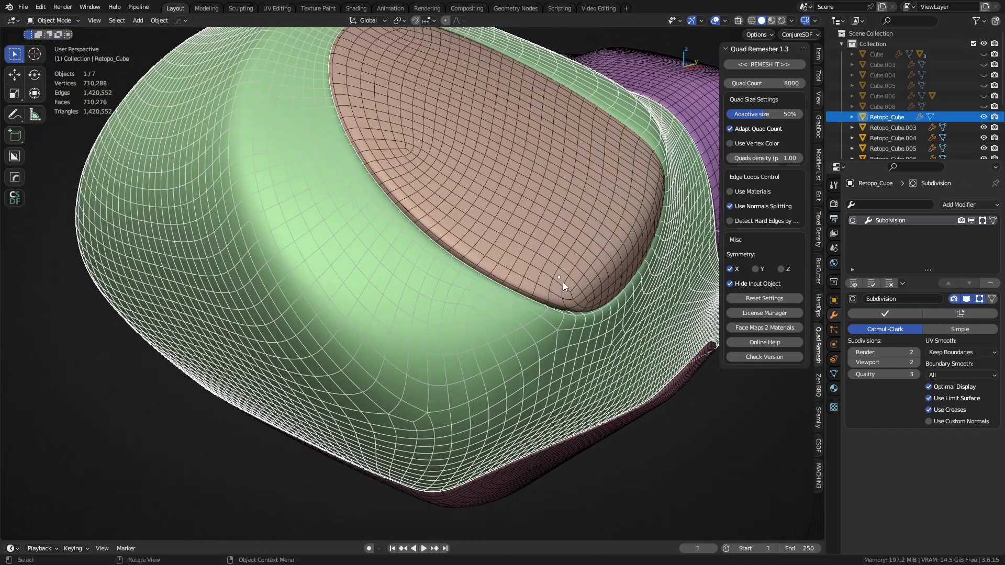
{"action": "left_click", "coordinate": [985, 285]}
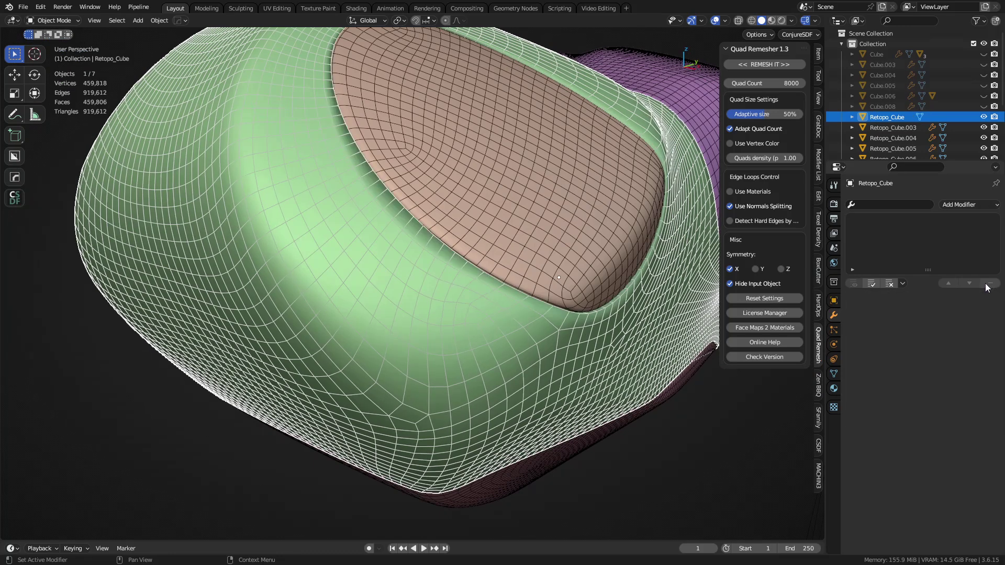
Enter Sculpt Mode on the shell, add a Multires modifier at level 3 and subdivide it once more to level 4
{"action": "key", "text": "ctrl+Tab"}
{"action": "left_click", "coordinate": [528, 348]}
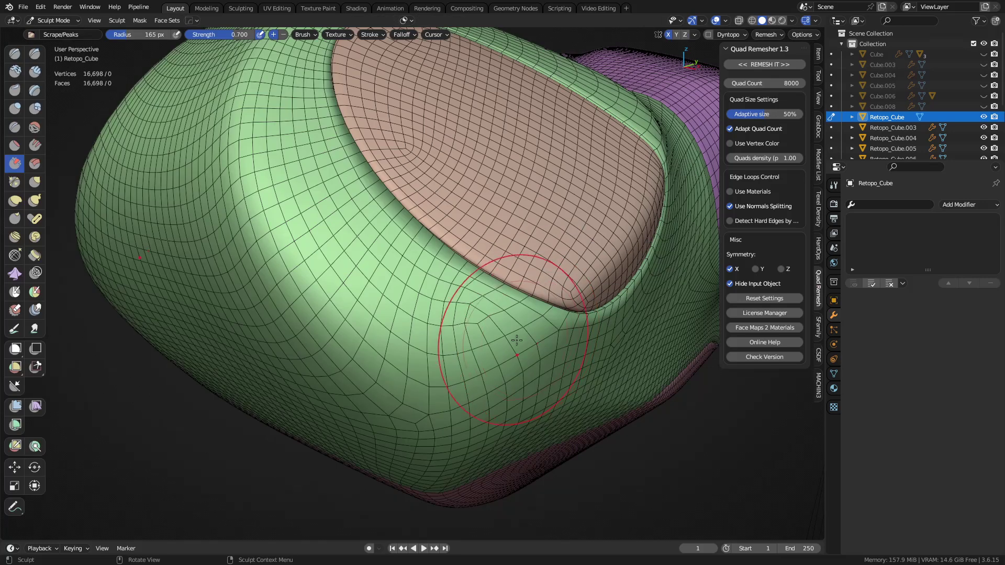
{"action": "key", "text": "ctrl+3"}
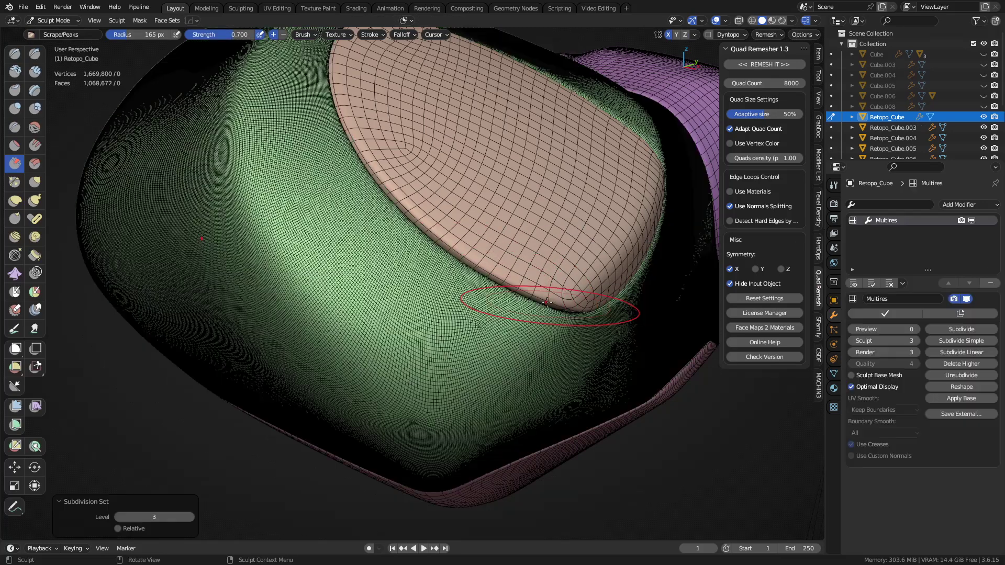
{"action": "left_click", "coordinate": [961, 328]}
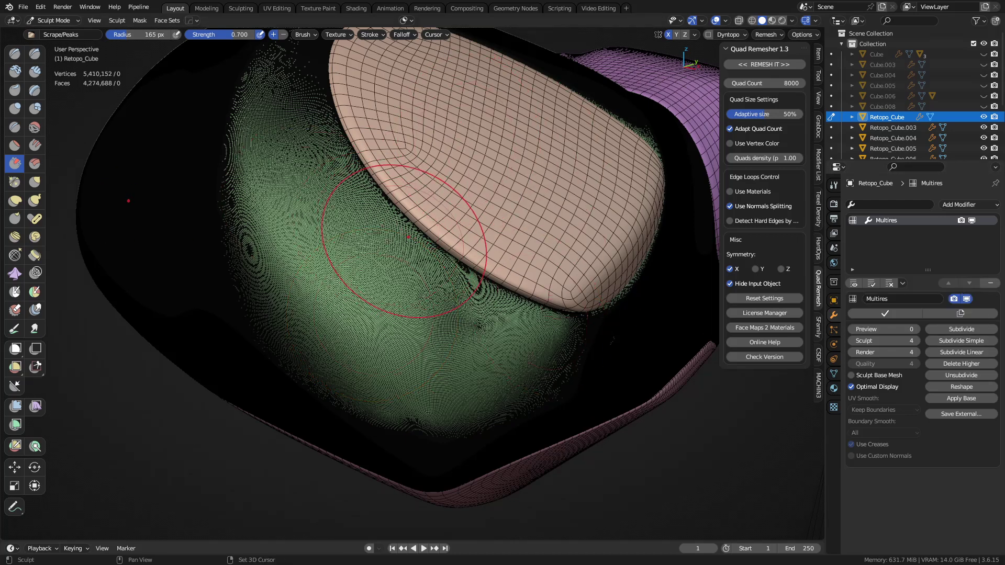
Go back to Object Mode, hide the wireframe display and return to Sculpt Mode on the shell
{"action": "middle_click_drag", "start_coordinate": [403, 246], "coordinate": [523, 275]}
{"action": "key", "text": "ctrl+Tab"}
{"action": "left_click", "coordinate": [412, 286]}
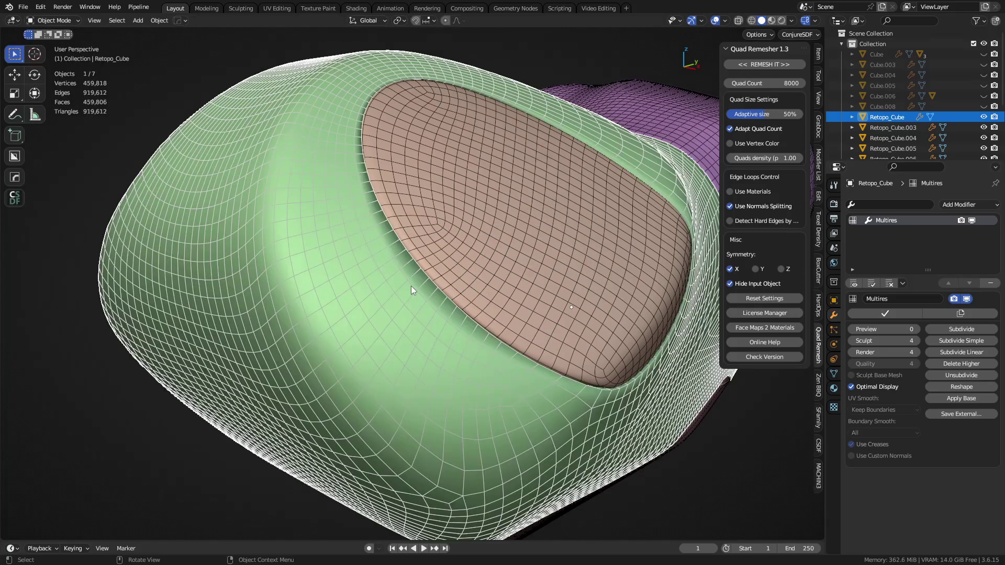
{"action": "key", "text": "ctrl+Tab"}
{"action": "left_click", "coordinate": [400, 349]}
Set the Scrape/Peaks brush radius to 88 px and scrape along the green shell's ridge beside the oval inset
{"action": "mouse_move", "coordinate": [441, 327]}
{"action": "middle_mouse_down"}
{"action": "mouse_move", "coordinate": [400, 410]}
{"action": "mouse_move", "coordinate": [399, 269]}
{"action": "mouse_move", "coordinate": [417, 386]}
{"action": "middle_mouse_up"}
{"action": "key", "text": "f"}
{"action": "left_click", "coordinate": [372, 325]}
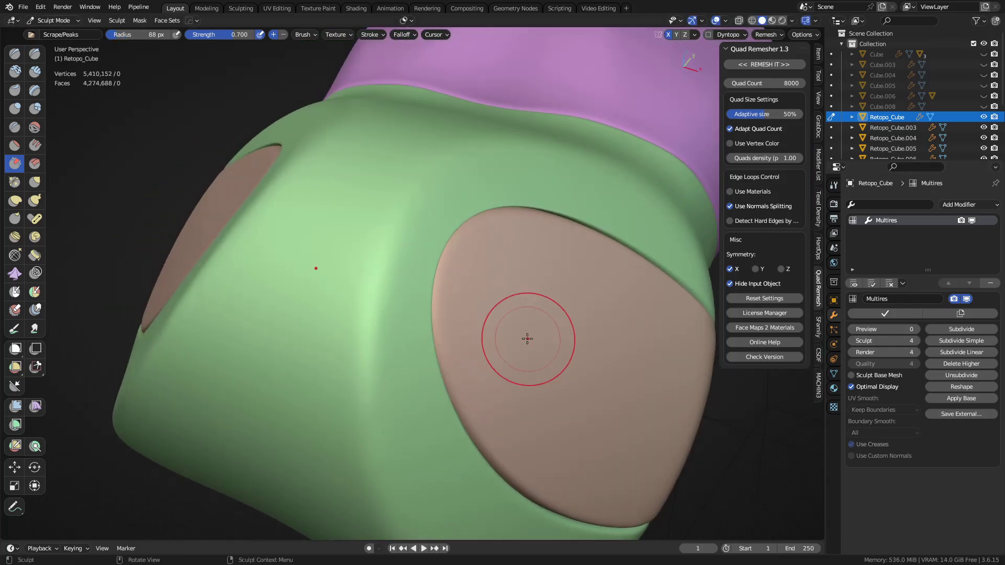
{"action": "mouse_move", "coordinate": [377, 305]}
{"action": "left_mouse_down"}
{"action": "mouse_move", "coordinate": [388, 226]}
{"action": "mouse_move", "coordinate": [365, 372]}
{"action": "left_mouse_up"}
{"action": "left_click_drag", "start_coordinate": [385, 489], "coordinate": [415, 420]}
{"action": "mouse_move", "coordinate": [415, 420]}
{"action": "middle_mouse_down"}
{"action": "mouse_move", "coordinate": [455, 312]}
{"action": "mouse_move", "coordinate": [477, 298]}
{"action": "mouse_move", "coordinate": [390, 267]}
{"action": "middle_mouse_up"}
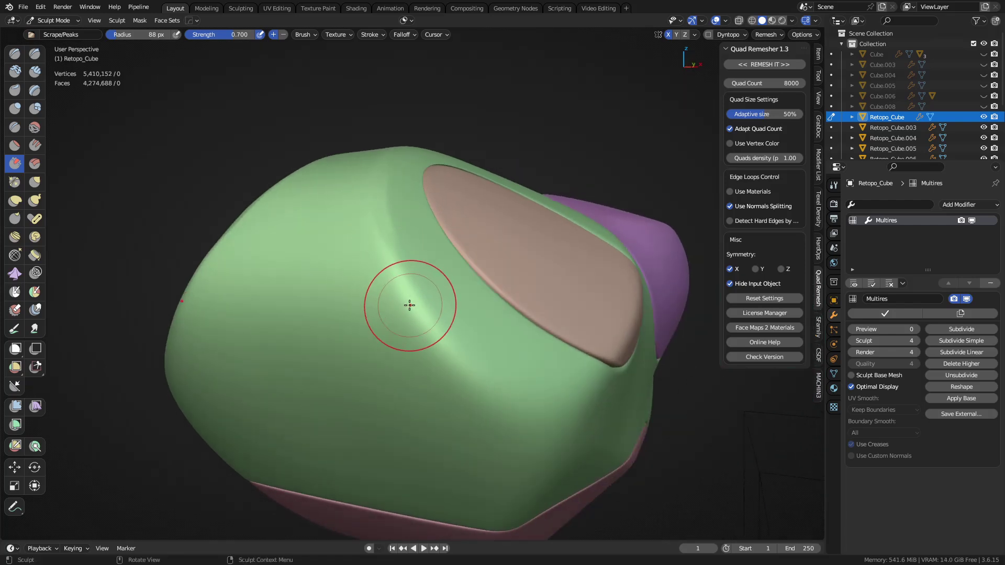
Carve short Draw Sharp strokes across the shell's ridge just below the oval inset
{"action": "left_click", "coordinate": [34, 53]}
{"action": "mouse_move", "coordinate": [427, 366]}
{"action": "left_mouse_down"}
{"action": "mouse_move", "coordinate": [422, 347]}
{"action": "mouse_move", "coordinate": [457, 335]}
{"action": "left_mouse_up"}
{"action": "mouse_move", "coordinate": [424, 366]}
{"action": "left_mouse_down"}
{"action": "mouse_move", "coordinate": [426, 350]}
{"action": "mouse_move", "coordinate": [457, 327]}
{"action": "left_mouse_up"}
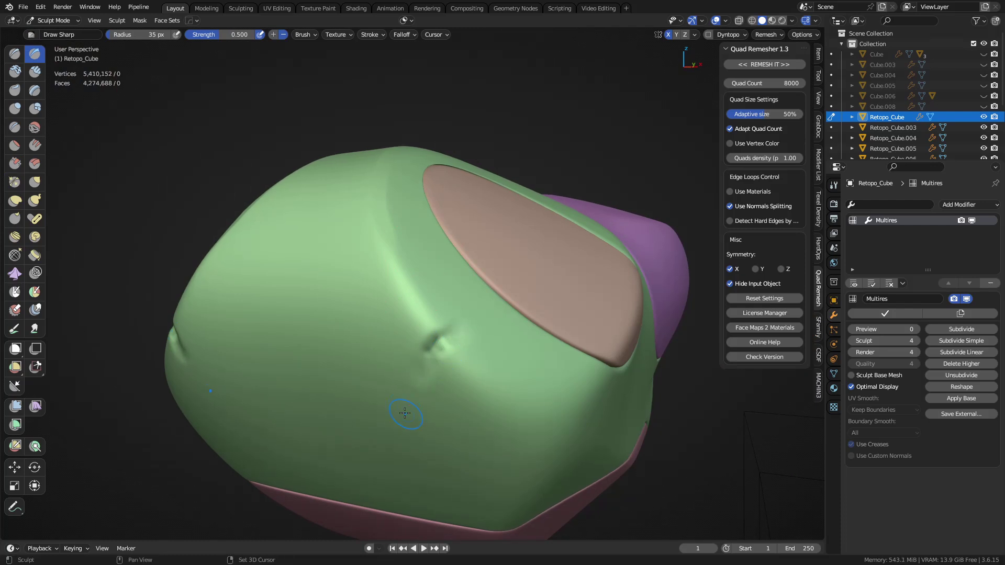
{"action": "middle_click_drag", "start_coordinate": [411, 369], "coordinate": [455, 337]}
Return to Object Mode, show the wireframe again and select the green shell
{"action": "key", "text": "ctrl+Tab"}
{"action": "left_click", "coordinate": [389, 333]}
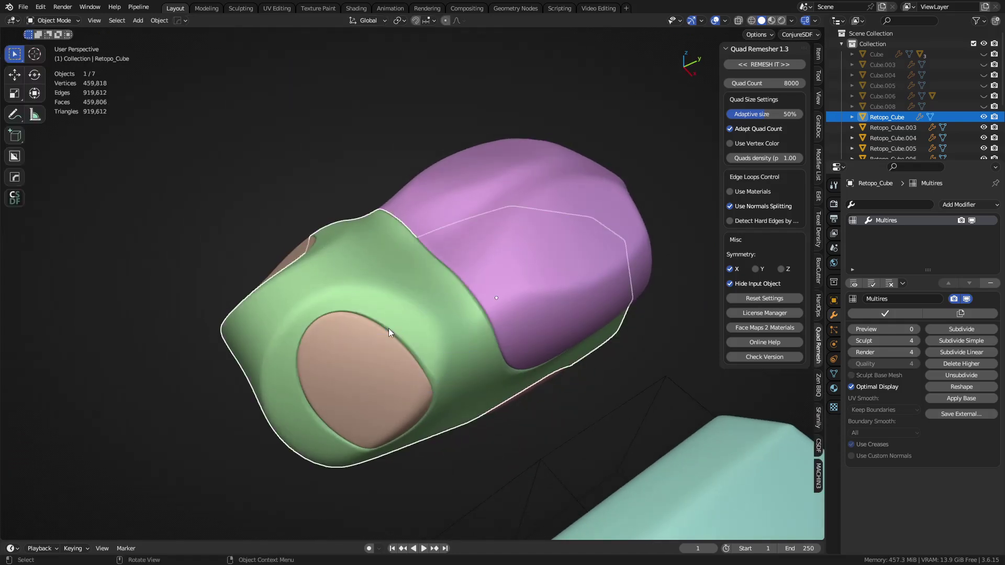
{"action": "key", "text": "alt+a"}
{"action": "middle_click_drag", "start_coordinate": [438, 327], "coordinate": [419, 319]}
{"action": "key", "text": "shift+w"}
{"action": "left_click", "coordinate": [407, 313]}
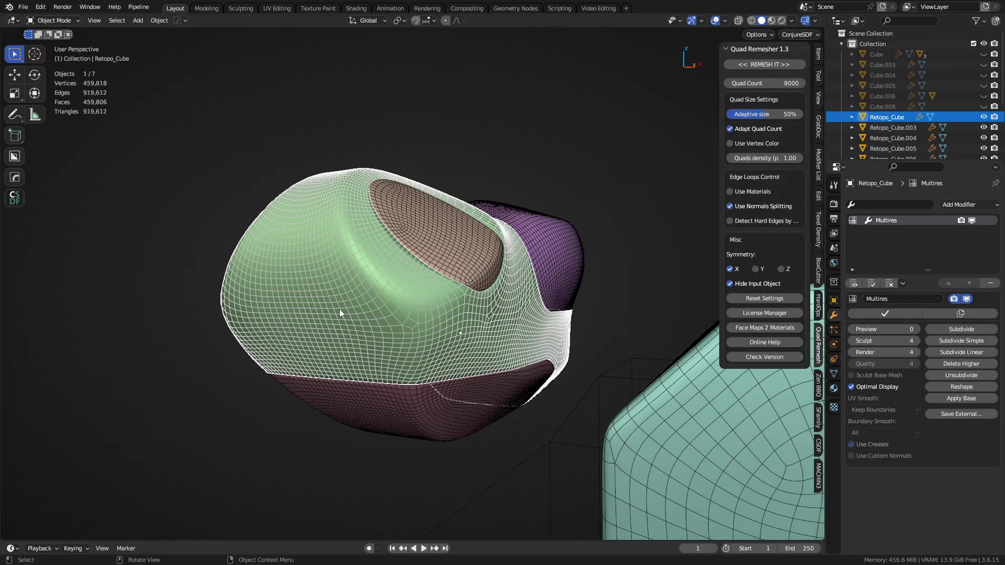
Try moving the purple part, the green shell and the oval inset as separate pieces
{"action": "middle_click_drag", "start_coordinate": [447, 319], "coordinate": [422, 290]}
{"action": "middle_click_drag", "start_coordinate": [365, 237], "coordinate": [419, 335]}
{"action": "left_click", "coordinate": [283, 249]}
{"action": "key", "text": "g"}
{"action": "right_click", "coordinate": [281, 233]}
{"action": "left_click_drag", "start_coordinate": [312, 330], "coordinate": [324, 340]}
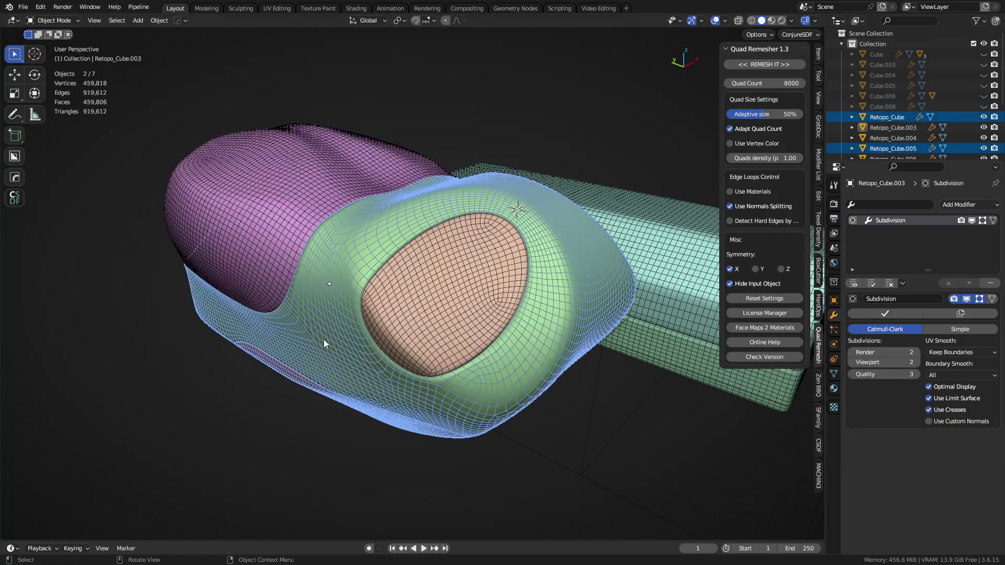
{"action": "key", "text": "g"}
{"action": "right_click", "coordinate": [349, 320]}
{"action": "left_click", "coordinate": [377, 333]}
{"action": "key", "text": "g"}
{"action": "right_click", "coordinate": [498, 381]}
Deselect all pieces in Object Mode and bring the two-part chamfered box into view
{"action": "key", "text": "ctrl+Tab"}
{"action": "left_click", "coordinate": [393, 400]}
{"action": "key", "text": "alt+a"}
{"action": "middle_click_drag", "start_coordinate": [435, 390], "coordinate": [218, 362]}
{"action": "middle_click_drag", "start_coordinate": [449, 335], "coordinate": [480, 340]}
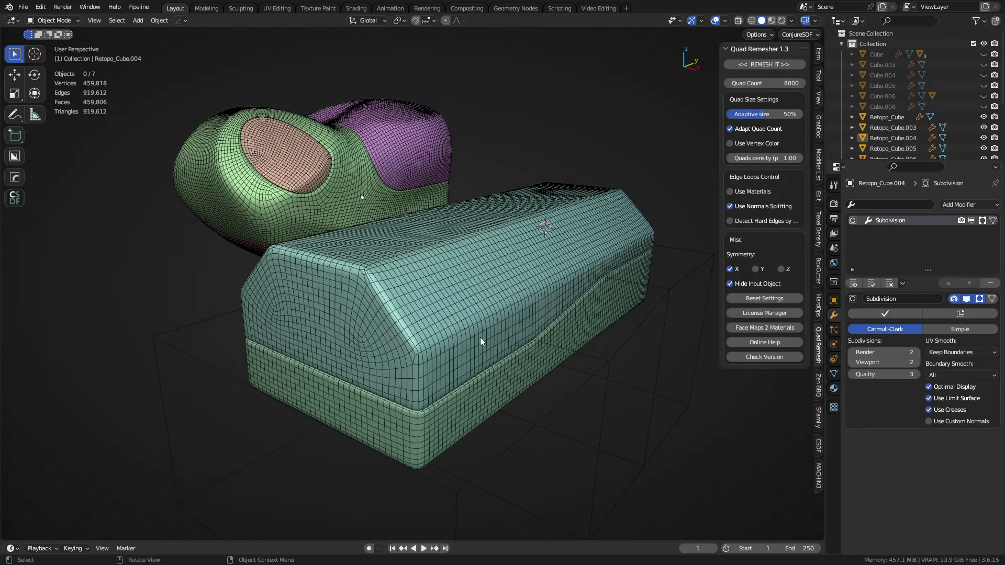